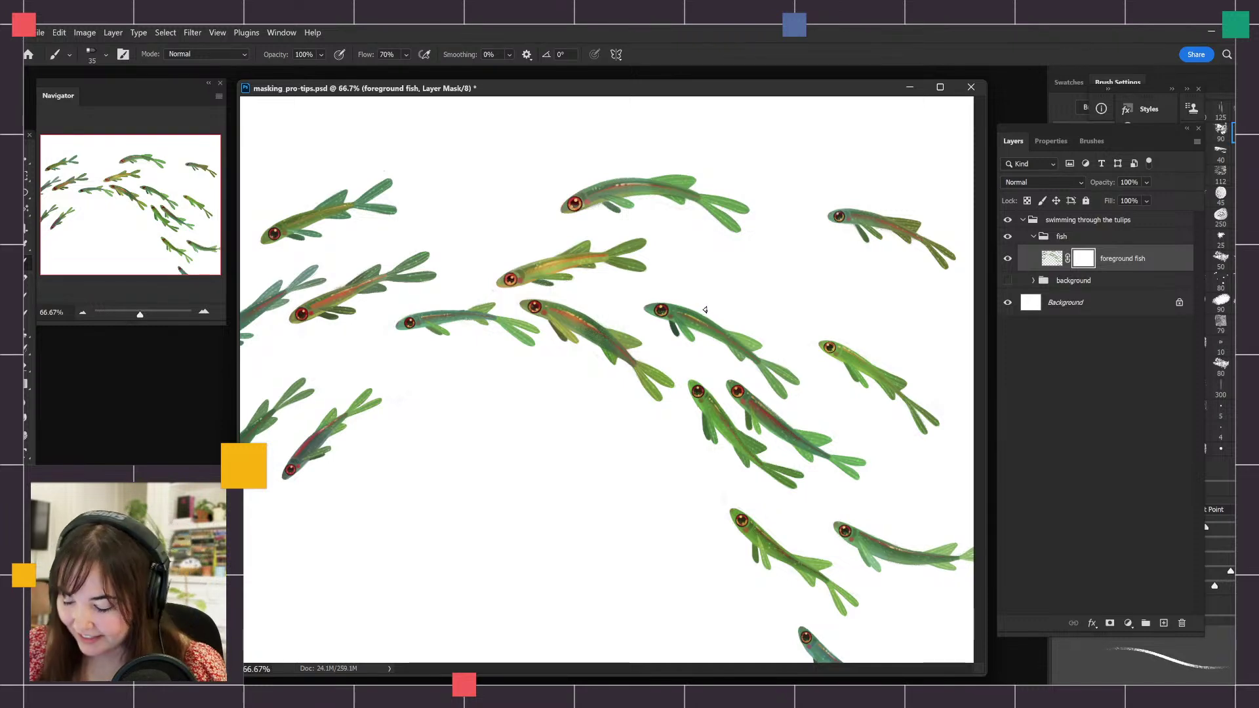
Mask out the middle of the blue-green fish, try shifting the fish artwork with its mask linked, and undo the move.
{"action": "mouse_move", "coordinate": [698, 311]}
{"action": "left_mouse_down"}
{"action": "mouse_move", "coordinate": [695, 346]}
{"action": "mouse_move", "coordinate": [703, 305]}
{"action": "mouse_move", "coordinate": [700, 346]}
{"action": "mouse_move", "coordinate": [711, 307]}
{"action": "mouse_move", "coordinate": [725, 329]}
{"action": "left_mouse_up"}
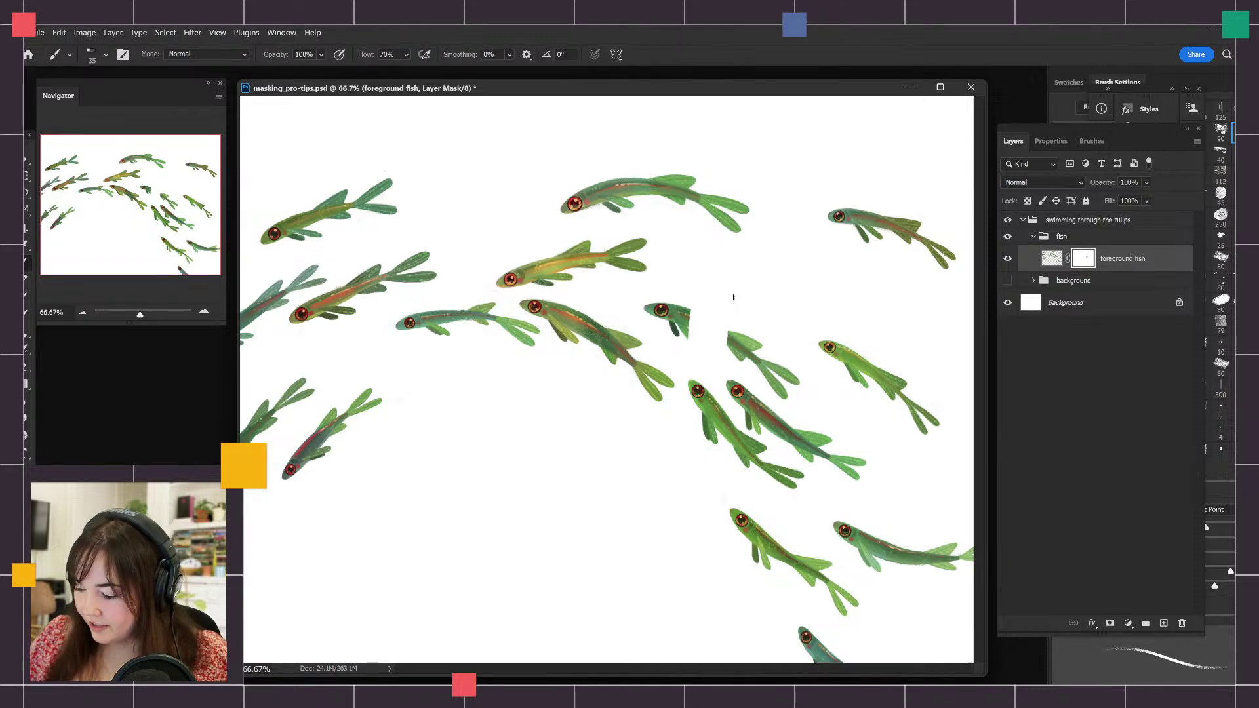
{"action": "left_click", "coordinate": [1051, 258]}
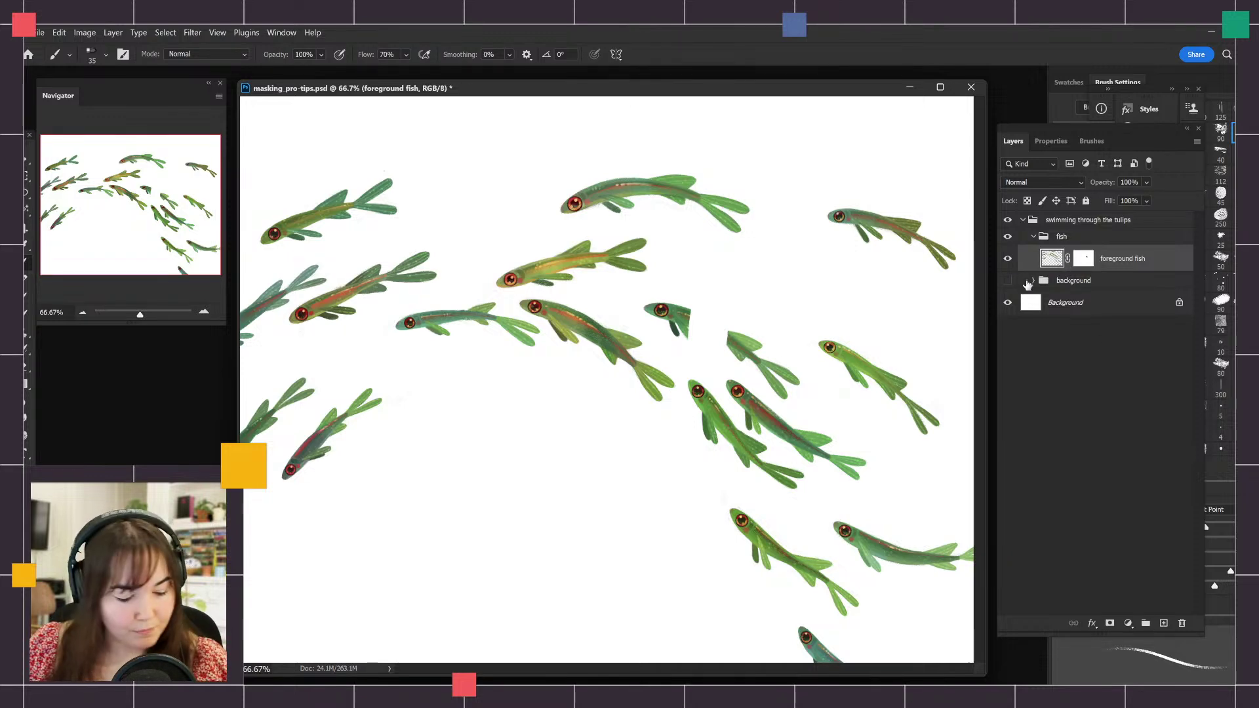
{"action": "key", "text": "v"}
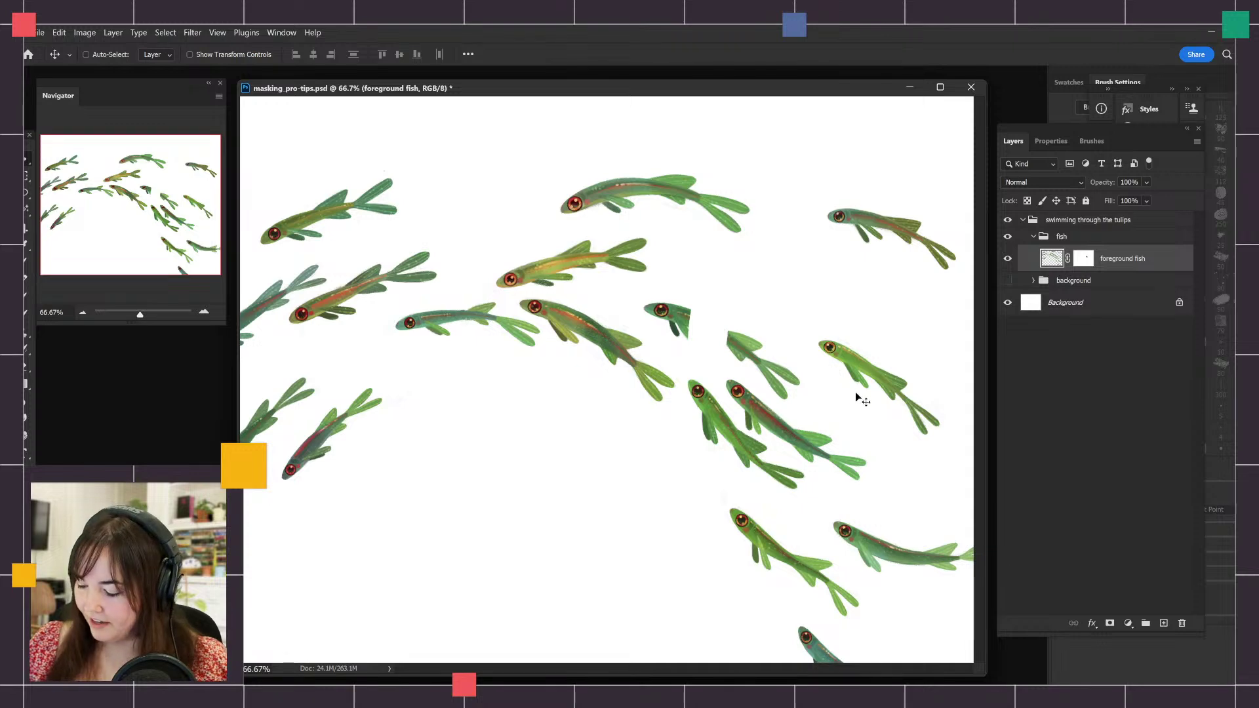
{"action": "left_click_drag", "start_coordinate": [861, 402], "coordinate": [850, 404]}
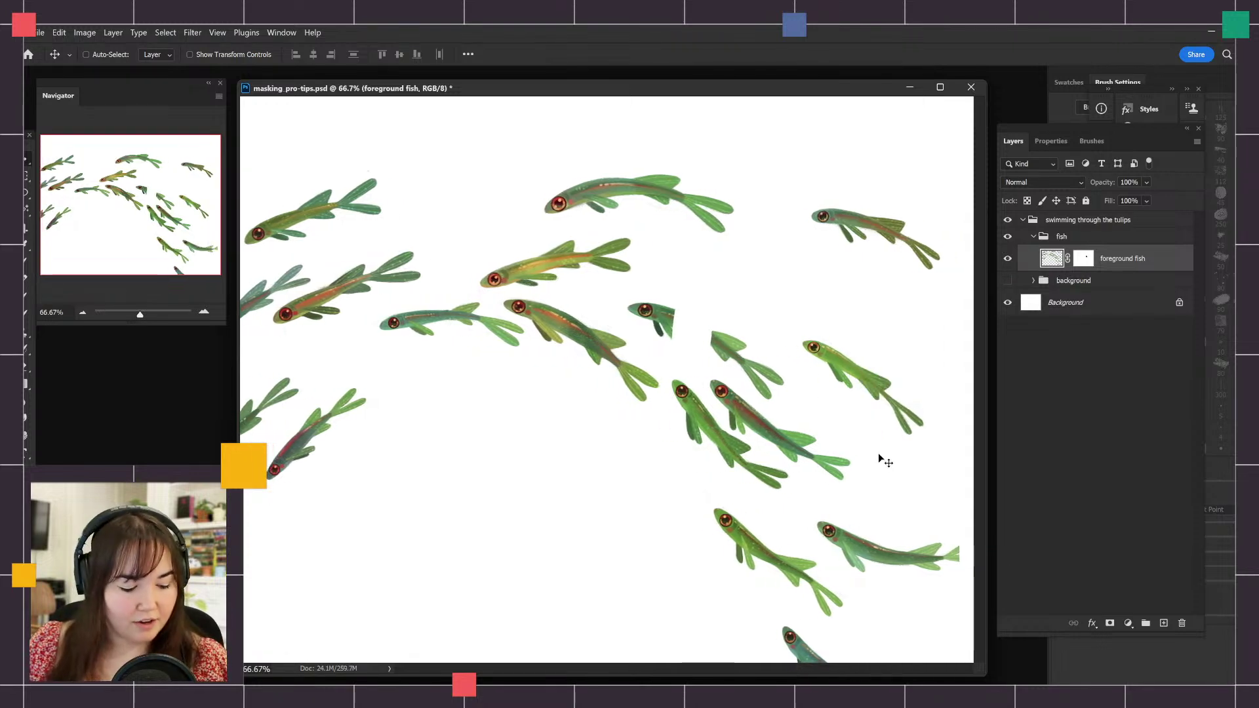
{"action": "key", "text": "ctrl+z"}
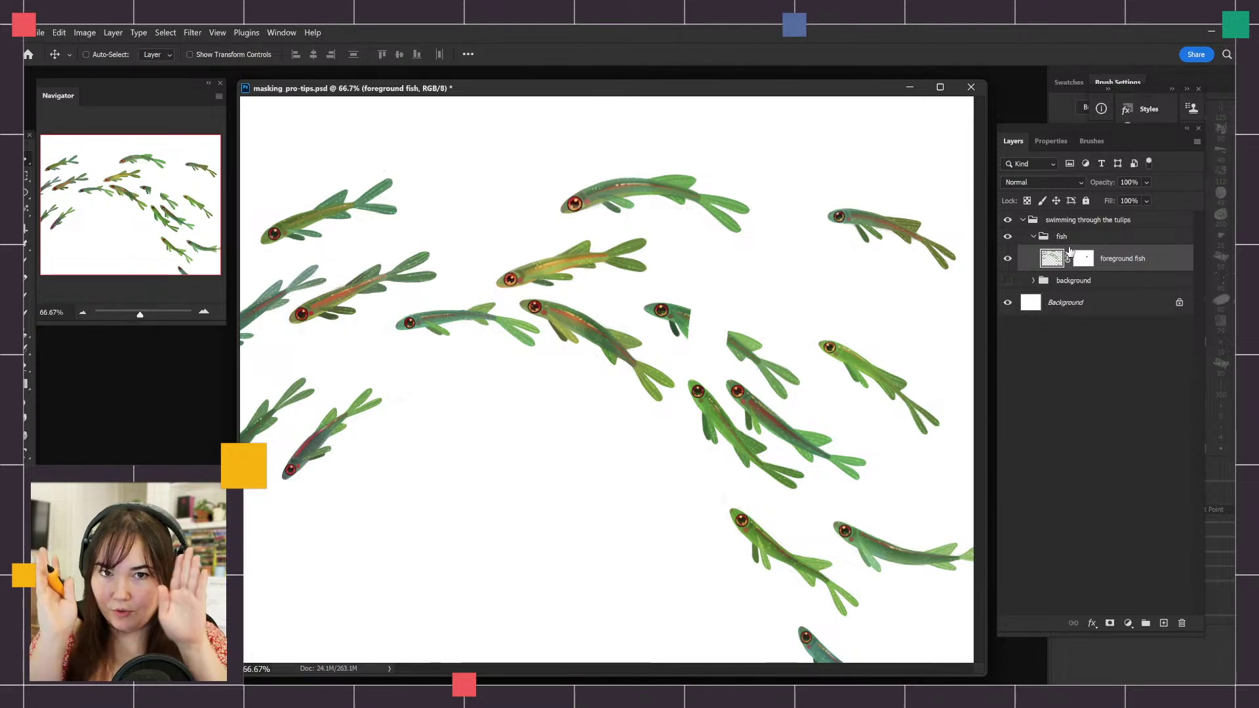
Unlink the foreground fish layer from its mask, shift the fish slightly up and to the left, and relink the mask.
{"action": "left_click", "coordinate": [1068, 257]}
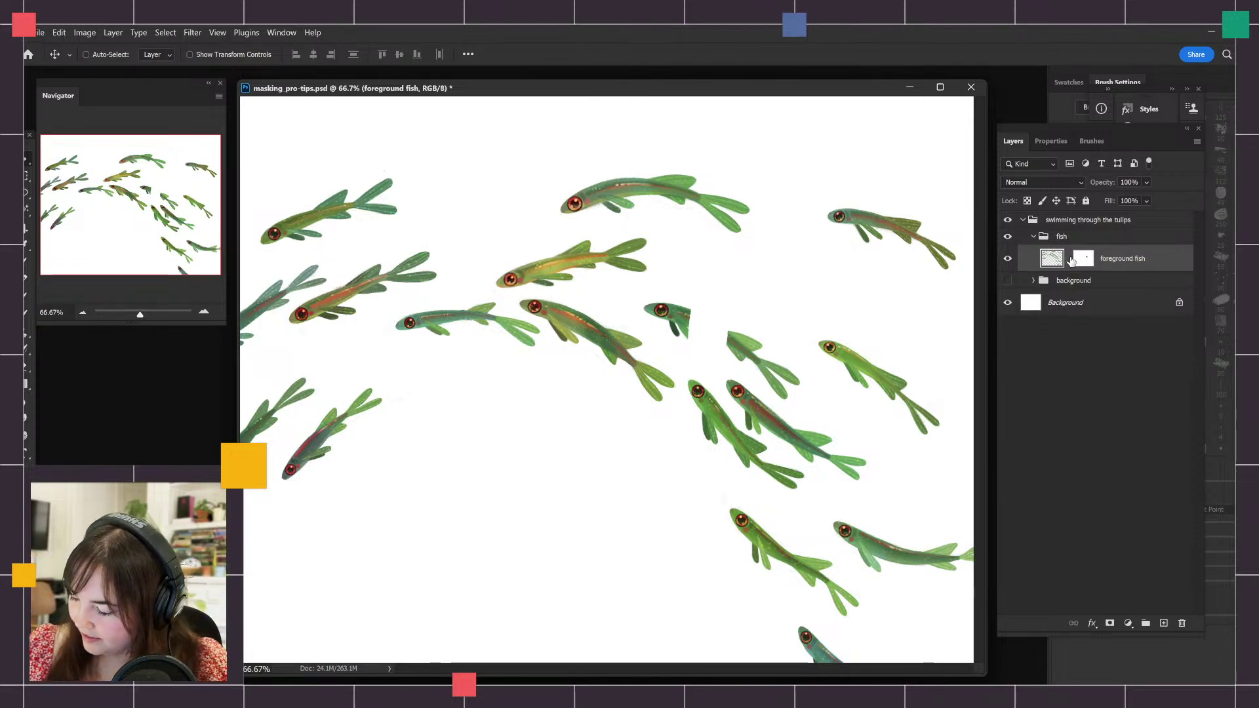
{"action": "mouse_move", "coordinate": [808, 401]}
{"action": "left_mouse_down"}
{"action": "mouse_move", "coordinate": [768, 402]}
{"action": "mouse_move", "coordinate": [848, 405]}
{"action": "mouse_move", "coordinate": [820, 412]}
{"action": "mouse_move", "coordinate": [787, 400]}
{"action": "mouse_move", "coordinate": [795, 391]}
{"action": "left_mouse_up"}
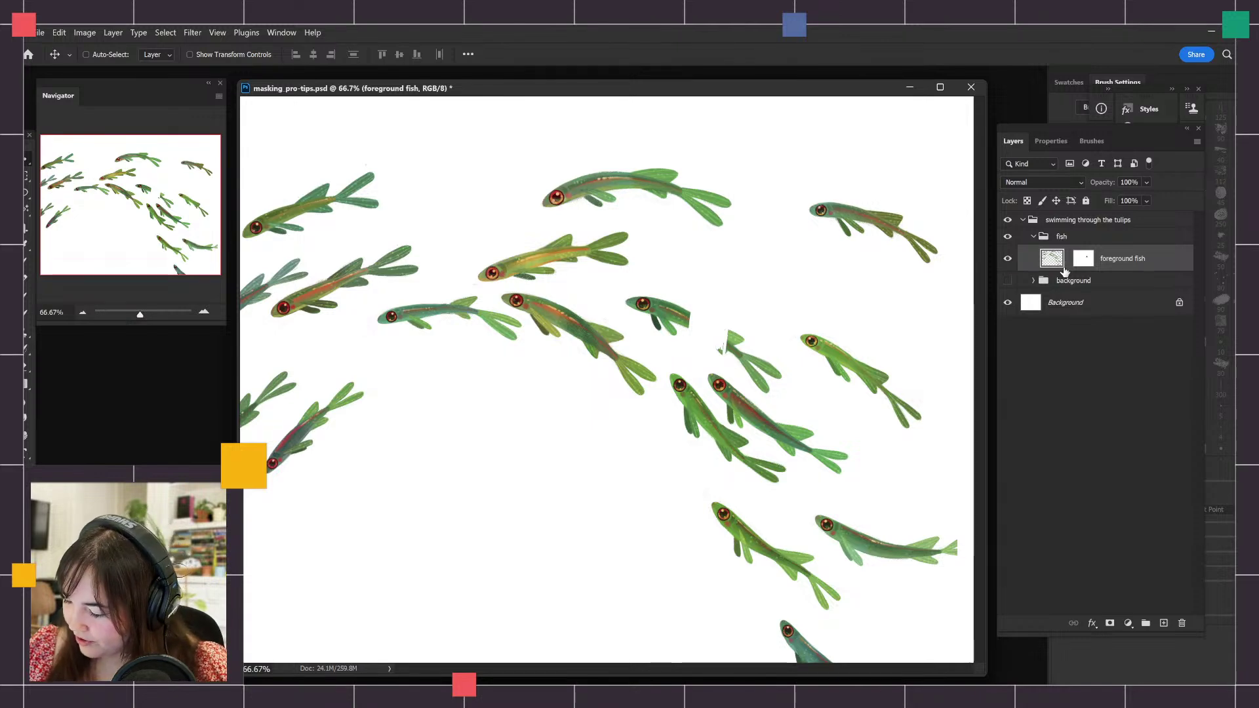
{"action": "left_click", "coordinate": [1085, 261]}
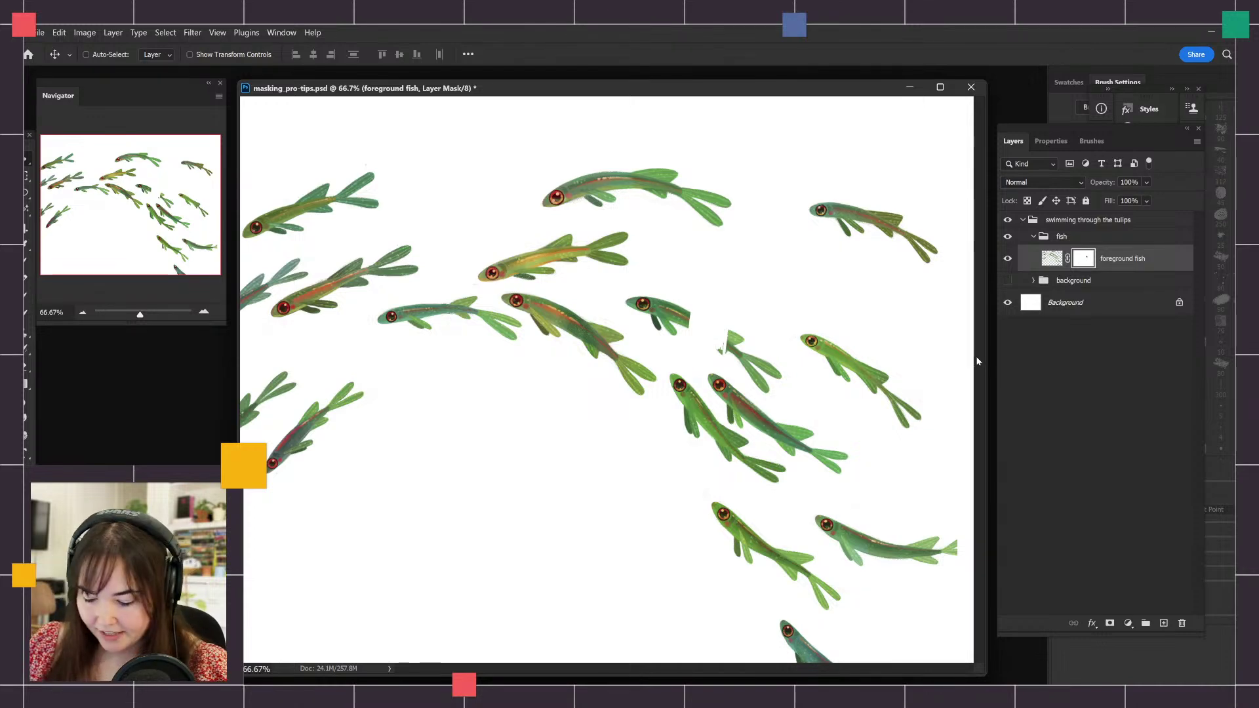
Undo the painted gap in the foreground fish mask and show the background group.
{"action": "key", "text": "ctrl+z"}
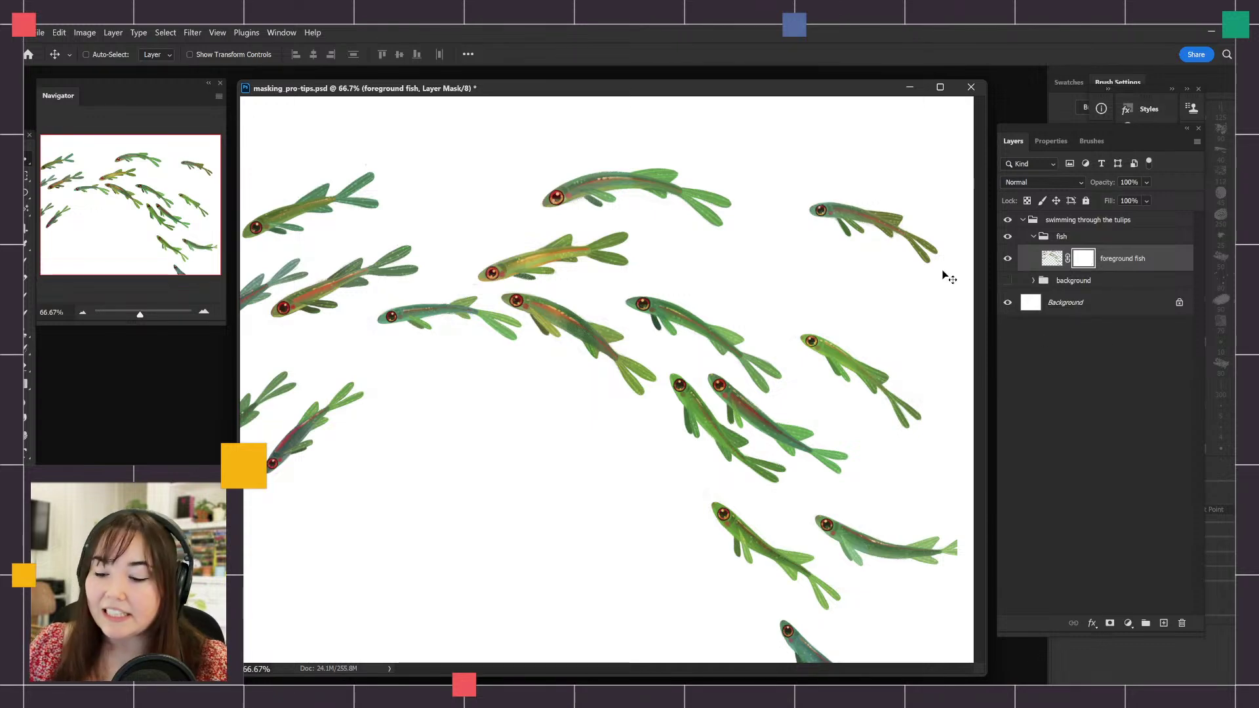
{"action": "key", "text": "b"}
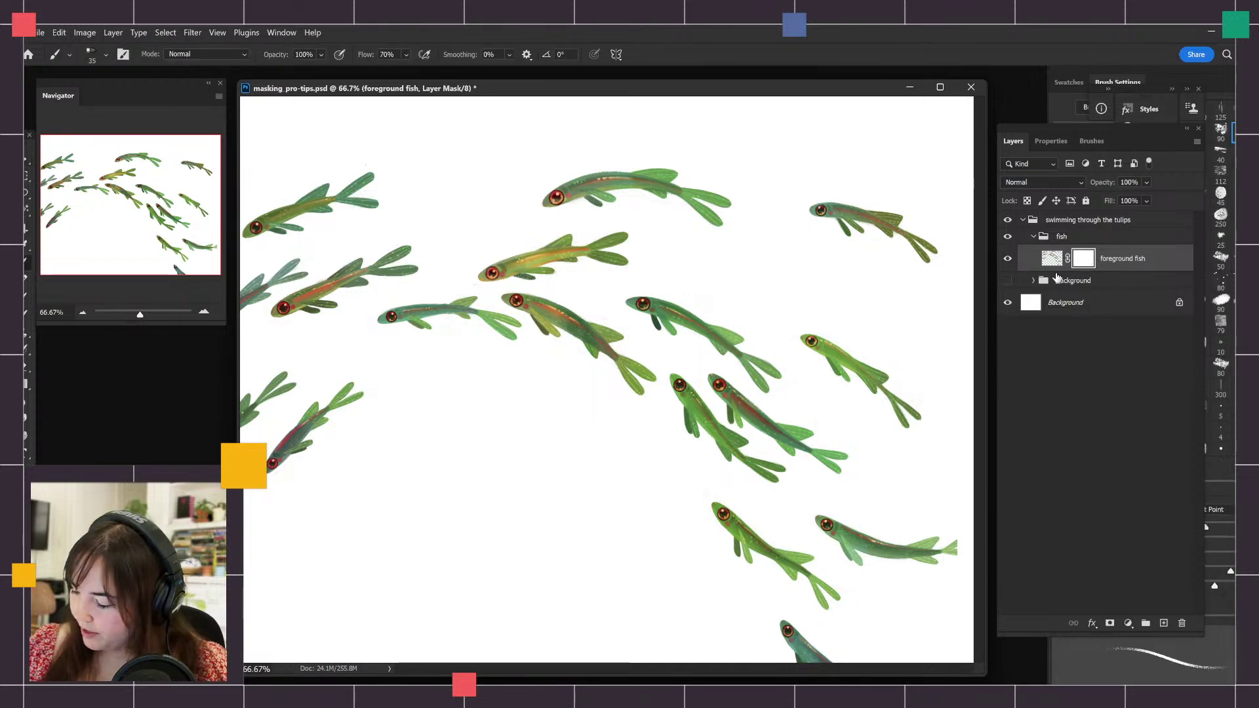
{"action": "left_click", "coordinate": [1008, 281]}
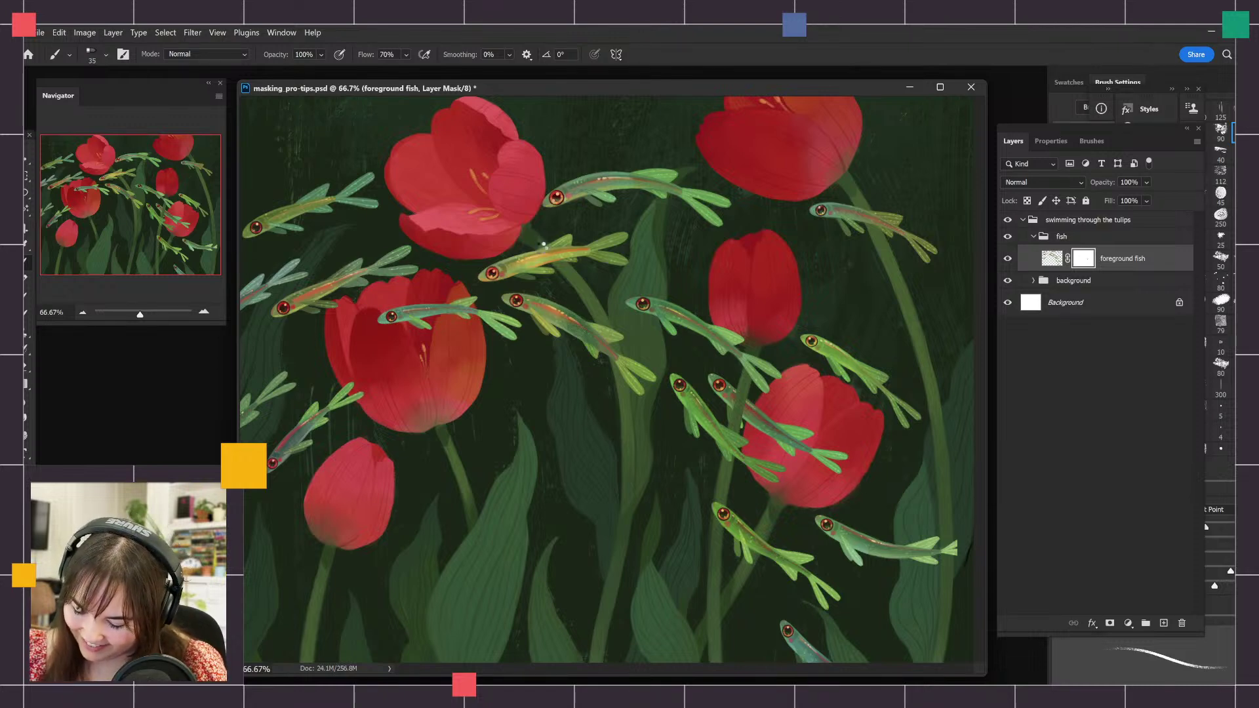
Mask the yellow fish behind the tulip stem and the upper green fish behind the leaf tip.
{"action": "left_click_drag", "start_coordinate": [541, 246], "coordinate": [563, 268]}
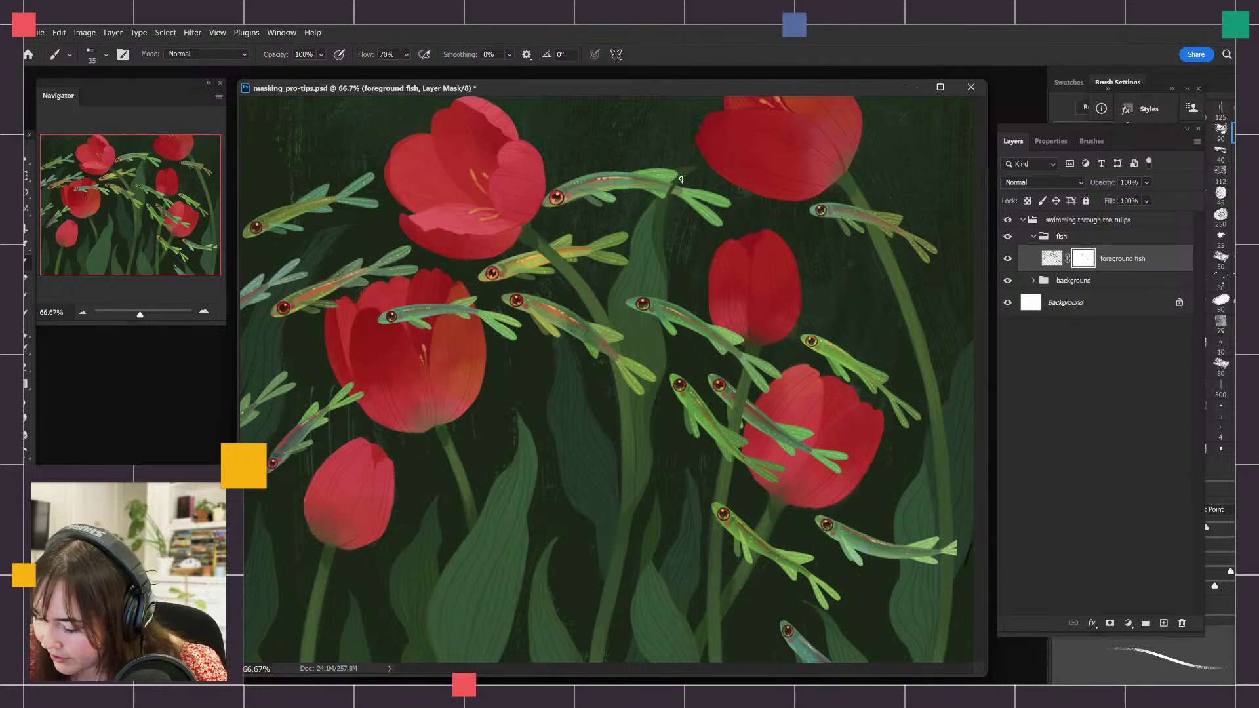
{"action": "mouse_move", "coordinate": [681, 179]}
{"action": "left_mouse_down"}
{"action": "mouse_move", "coordinate": [661, 208]}
{"action": "mouse_move", "coordinate": [681, 173]}
{"action": "mouse_move", "coordinate": [661, 202]}
{"action": "mouse_move", "coordinate": [680, 173]}
{"action": "mouse_move", "coordinate": [658, 201]}
{"action": "mouse_move", "coordinate": [658, 189]}
{"action": "mouse_move", "coordinate": [677, 170]}
{"action": "mouse_move", "coordinate": [656, 202]}
{"action": "mouse_move", "coordinate": [682, 176]}
{"action": "left_mouse_up"}
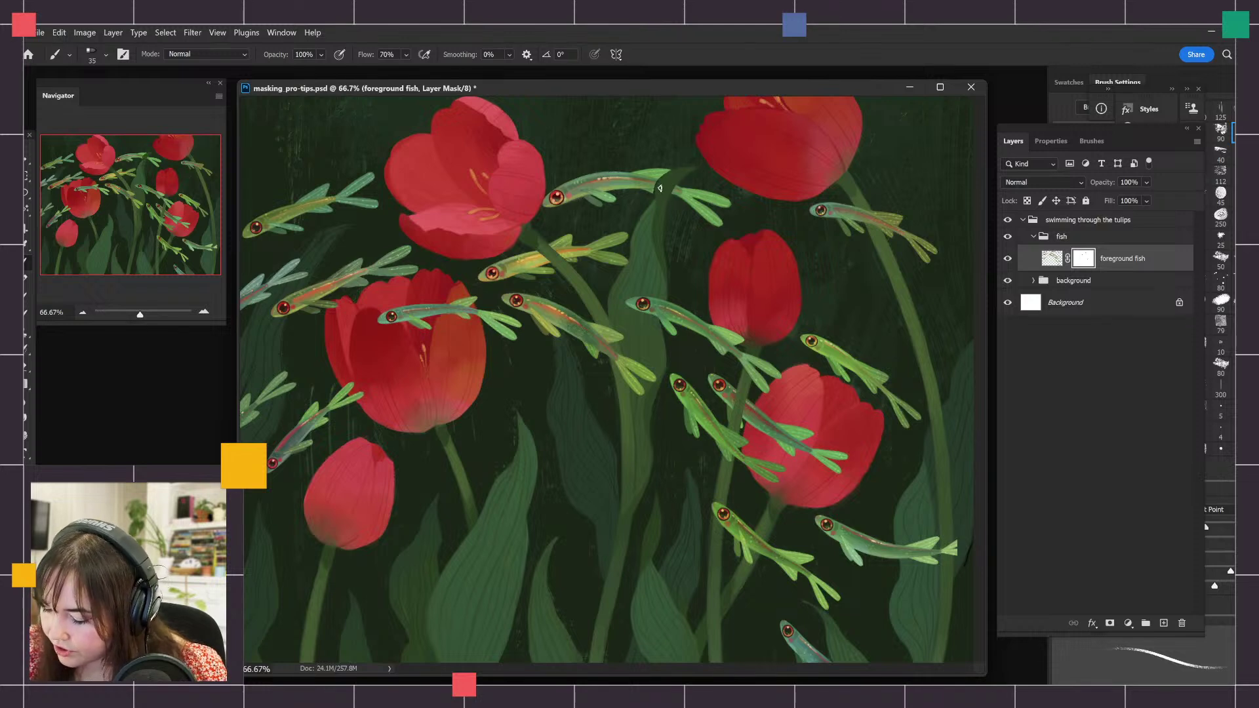
{"action": "left_click_drag", "start_coordinate": [658, 195], "coordinate": [669, 169]}
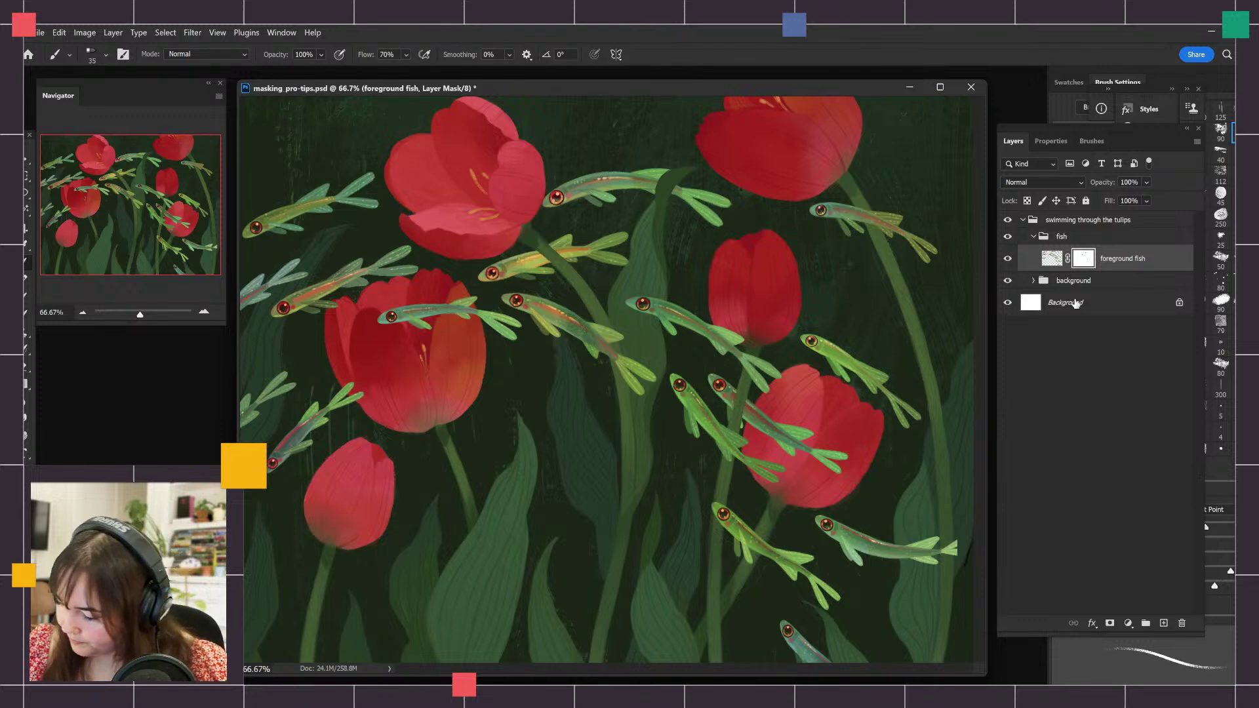
Try shifting the foreground fish artwork to the right with its mask still linked, and undo the move.
{"action": "left_click", "coordinate": [1052, 258]}
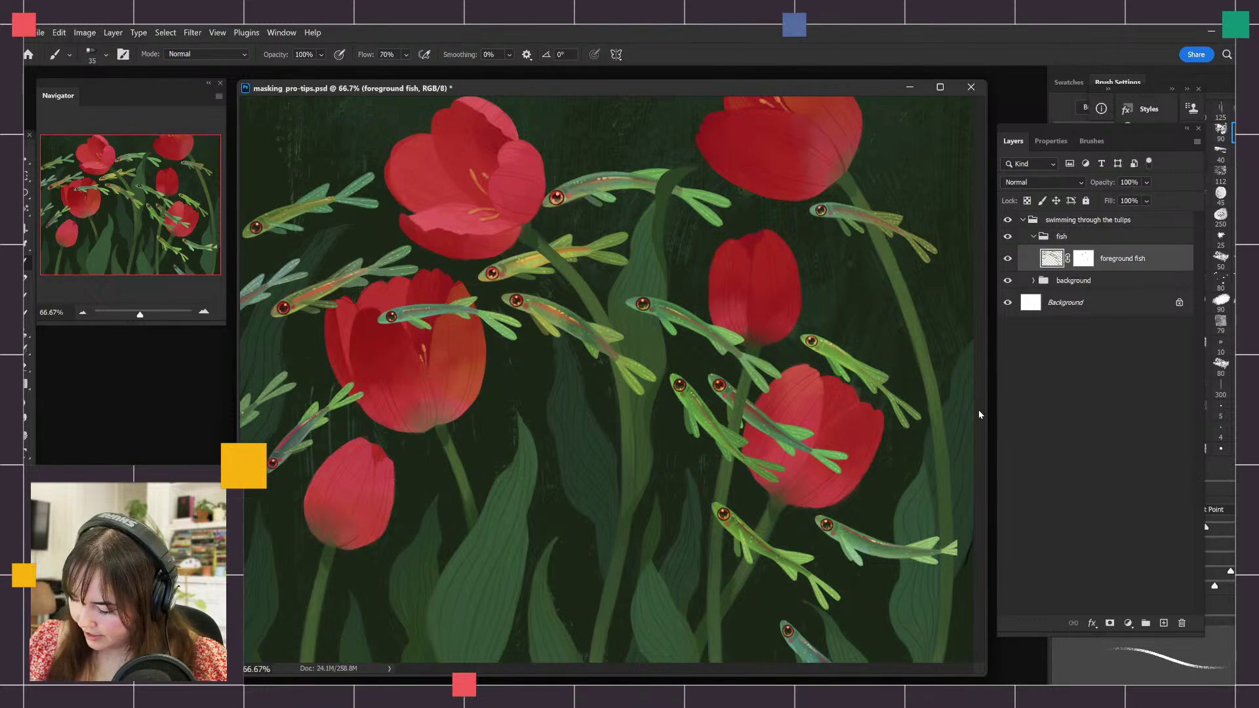
{"action": "key", "text": "v"}
{"action": "left_click_drag", "start_coordinate": [941, 555], "coordinate": [958, 557]}
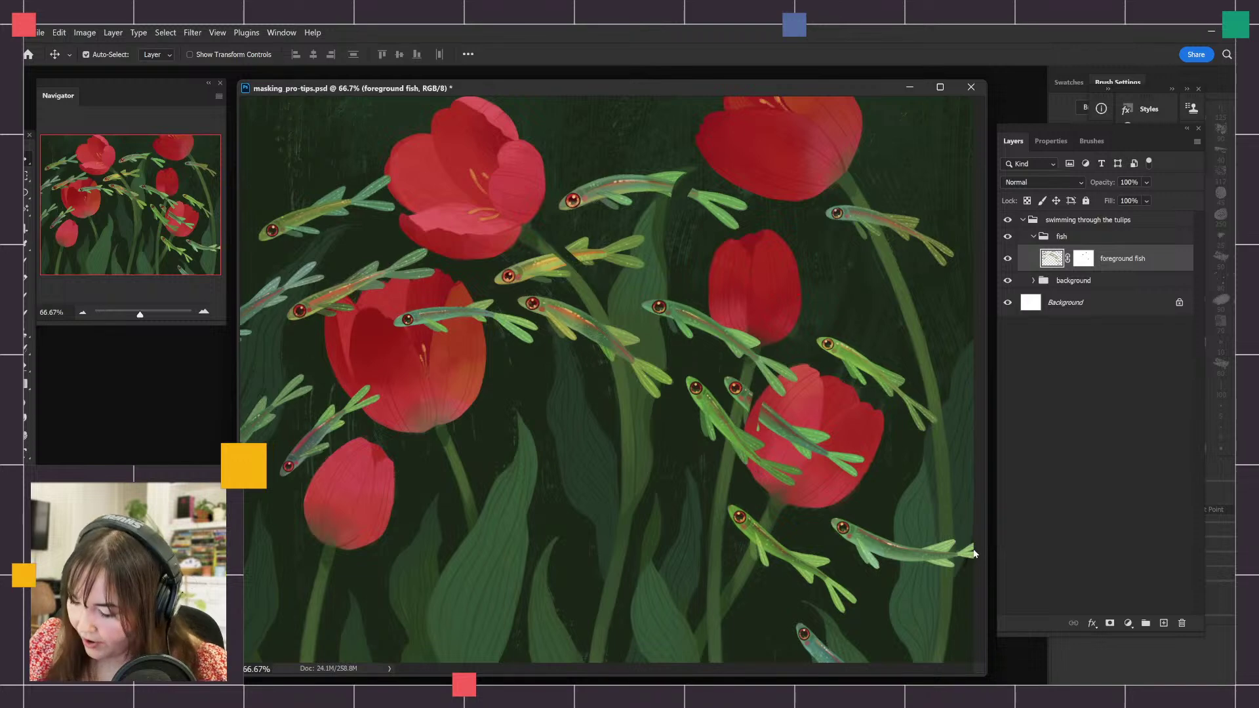
{"action": "key", "text": "ctrl+z"}
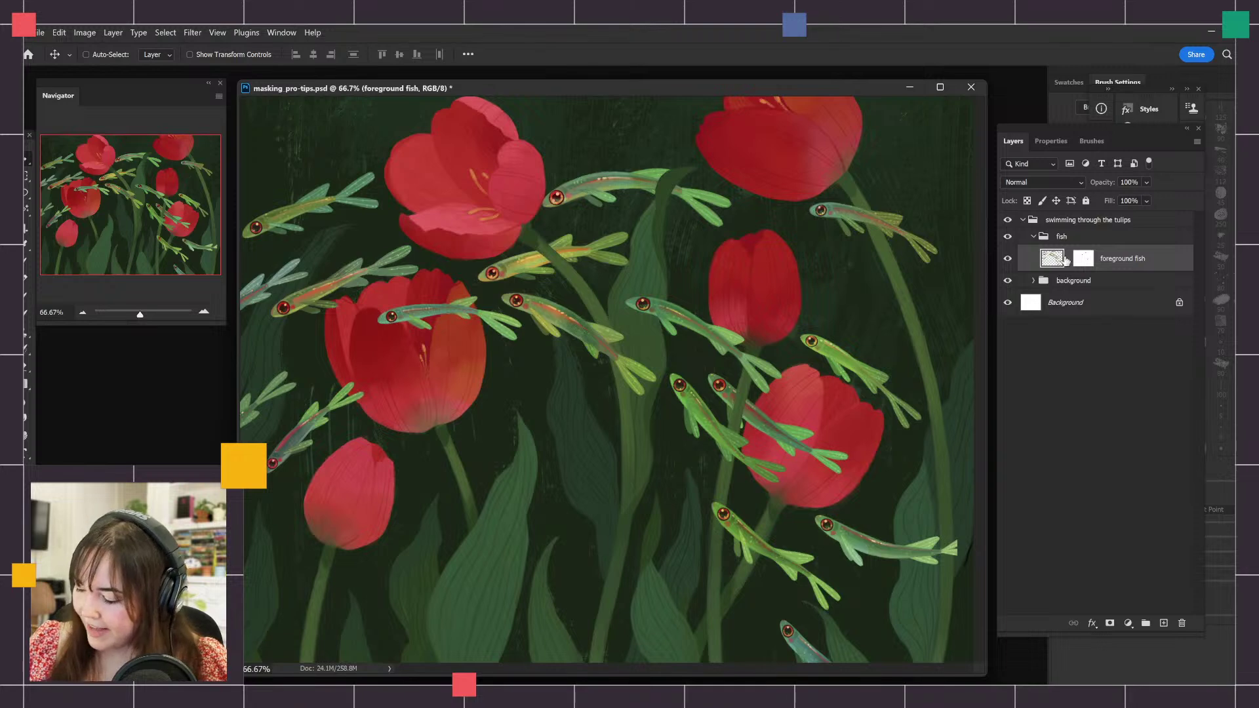
With the mask unlinked, shift the foreground fish artwork about 0.24 in to the right, then relink the mask.
{"action": "left_click_drag", "start_coordinate": [833, 547], "coordinate": [848, 551]}
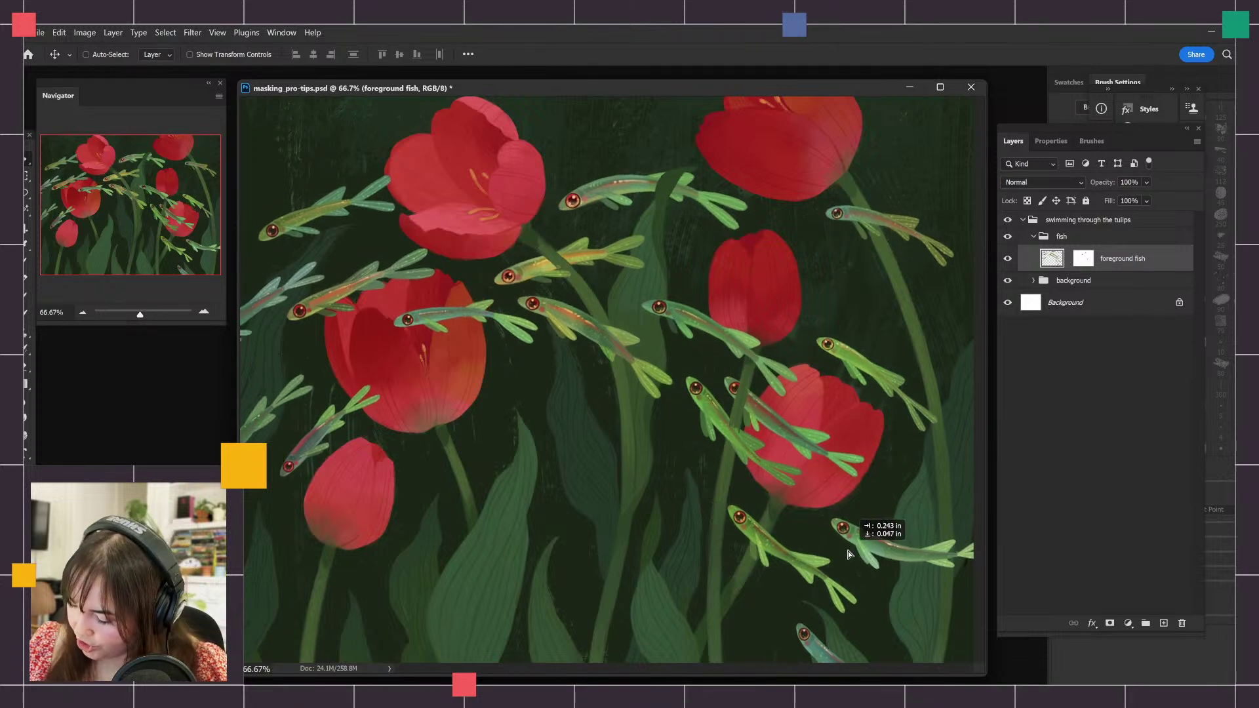
{"action": "mouse_move", "coordinate": [856, 615]}
{"action": "left_mouse_down"}
{"action": "mouse_move", "coordinate": [577, 478]}
{"action": "mouse_move", "coordinate": [852, 614]}
{"action": "left_mouse_up"}
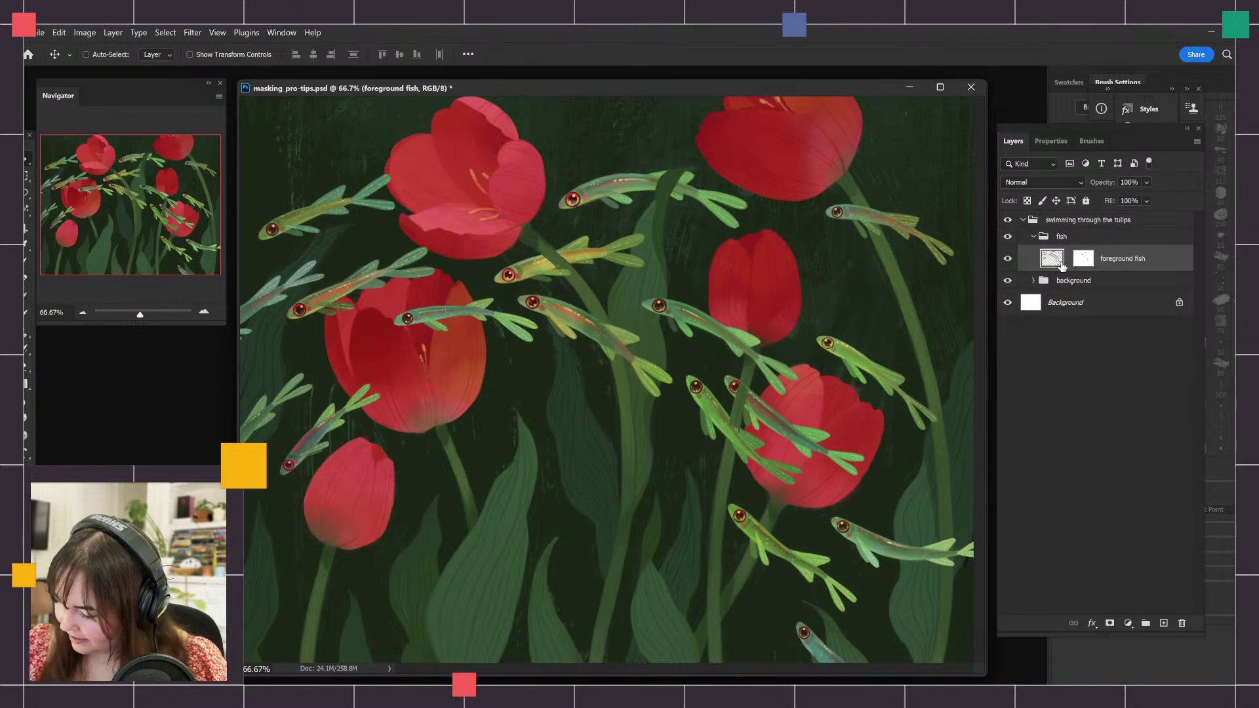
{"action": "left_click", "coordinate": [1068, 259]}
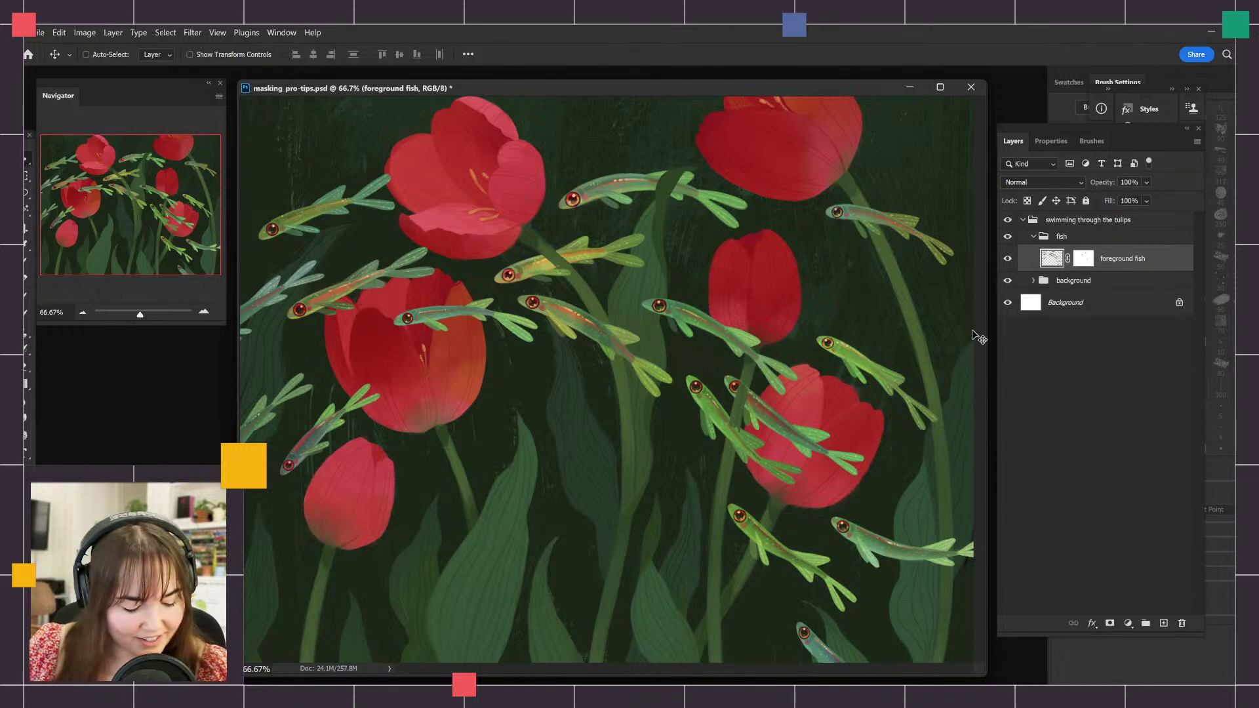
Add a new layer above foreground fish, try circling the fish over the lower-right tulip with a brush line, and undo the stroke.
{"action": "key", "text": "b"}
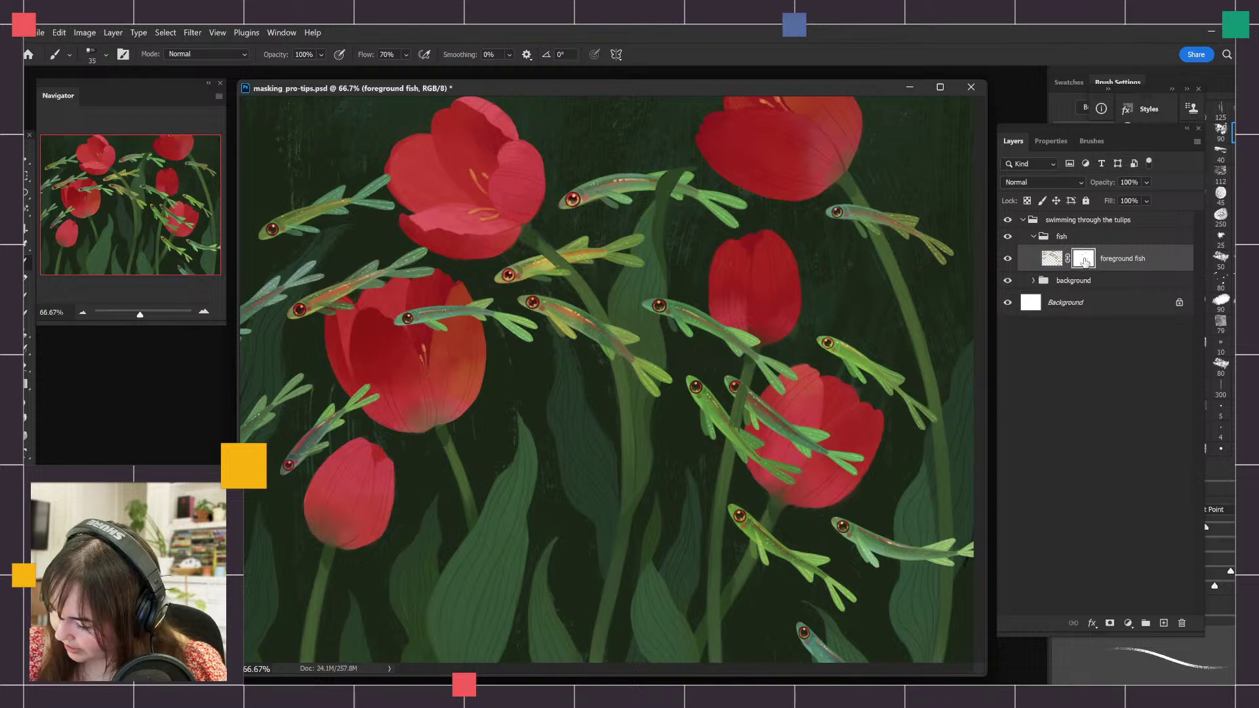
{"action": "left_click", "coordinate": [1084, 261]}
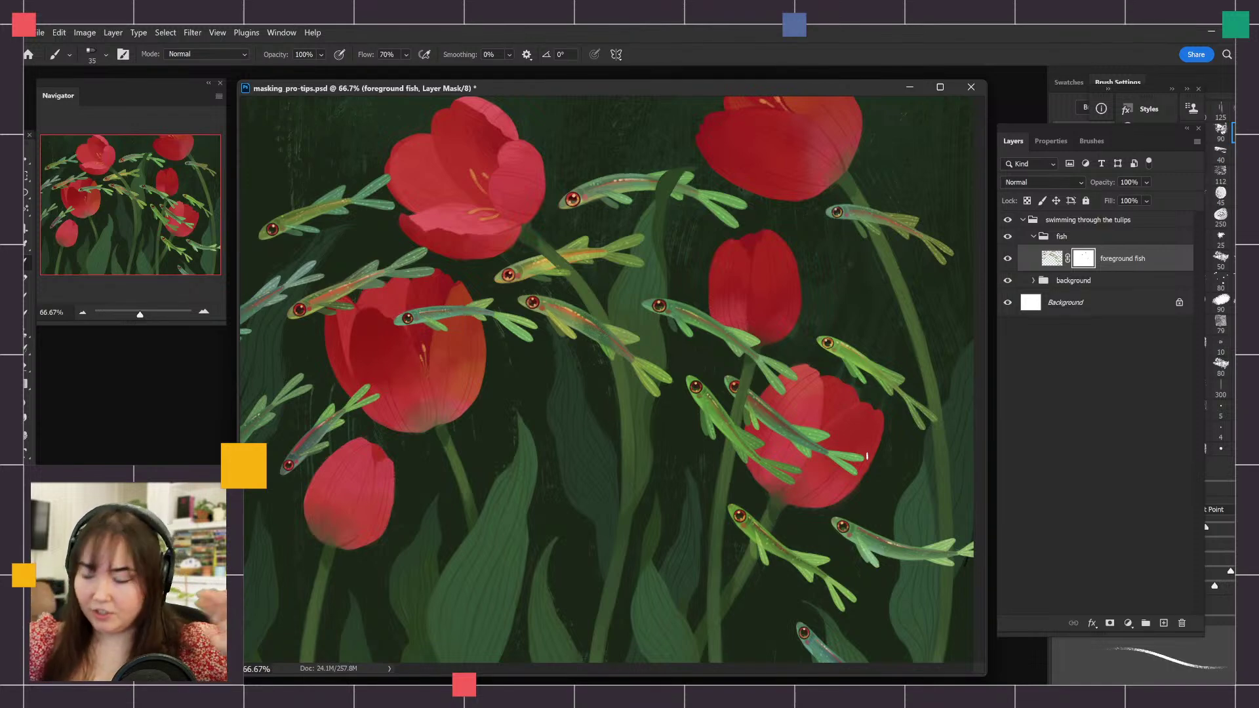
{"action": "left_click", "coordinate": [1054, 261]}
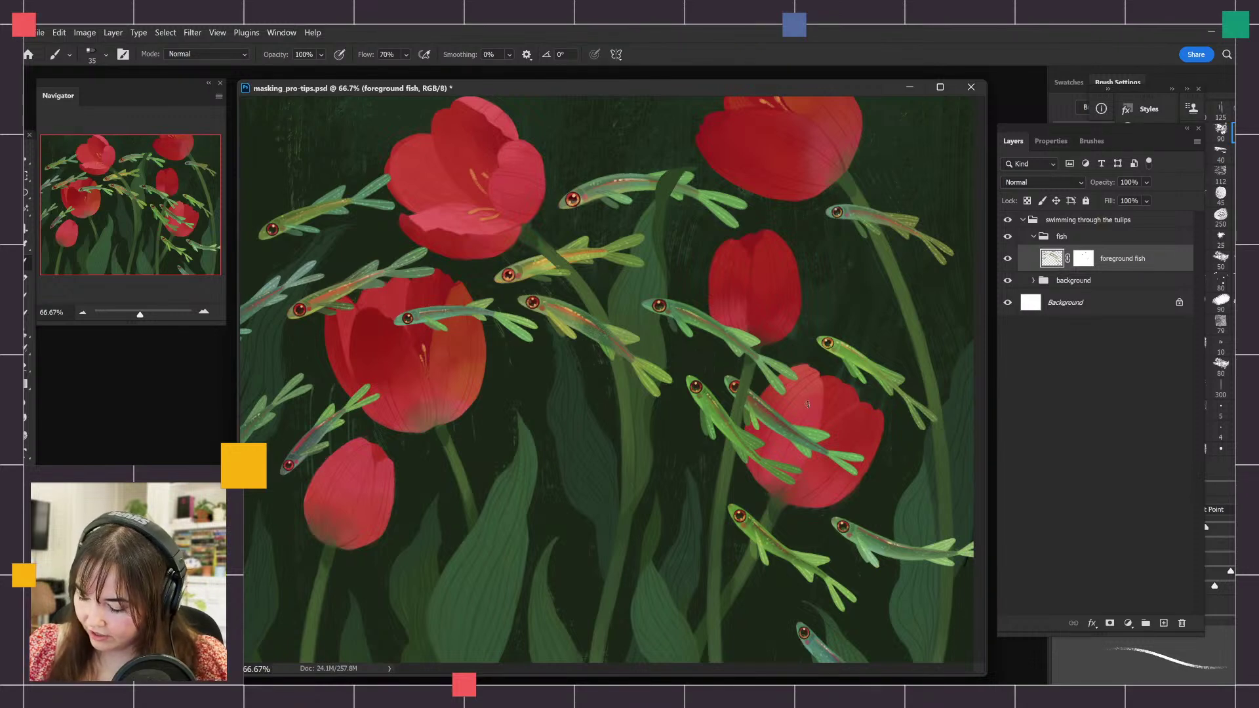
{"action": "left_click", "coordinate": [1164, 623]}
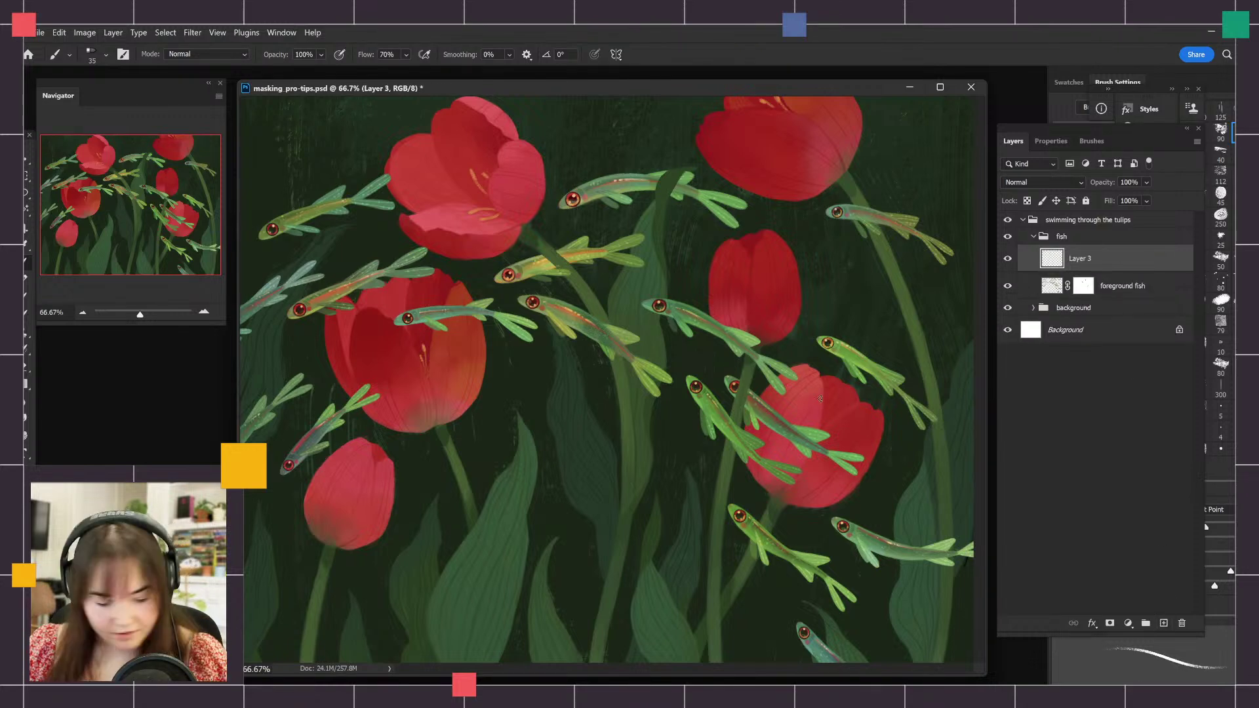
{"action": "mouse_move", "coordinate": [722, 368]}
{"action": "left_mouse_down"}
{"action": "mouse_move", "coordinate": [786, 377]}
{"action": "mouse_move", "coordinate": [878, 460]}
{"action": "mouse_move", "coordinate": [768, 445]}
{"action": "left_mouse_up"}
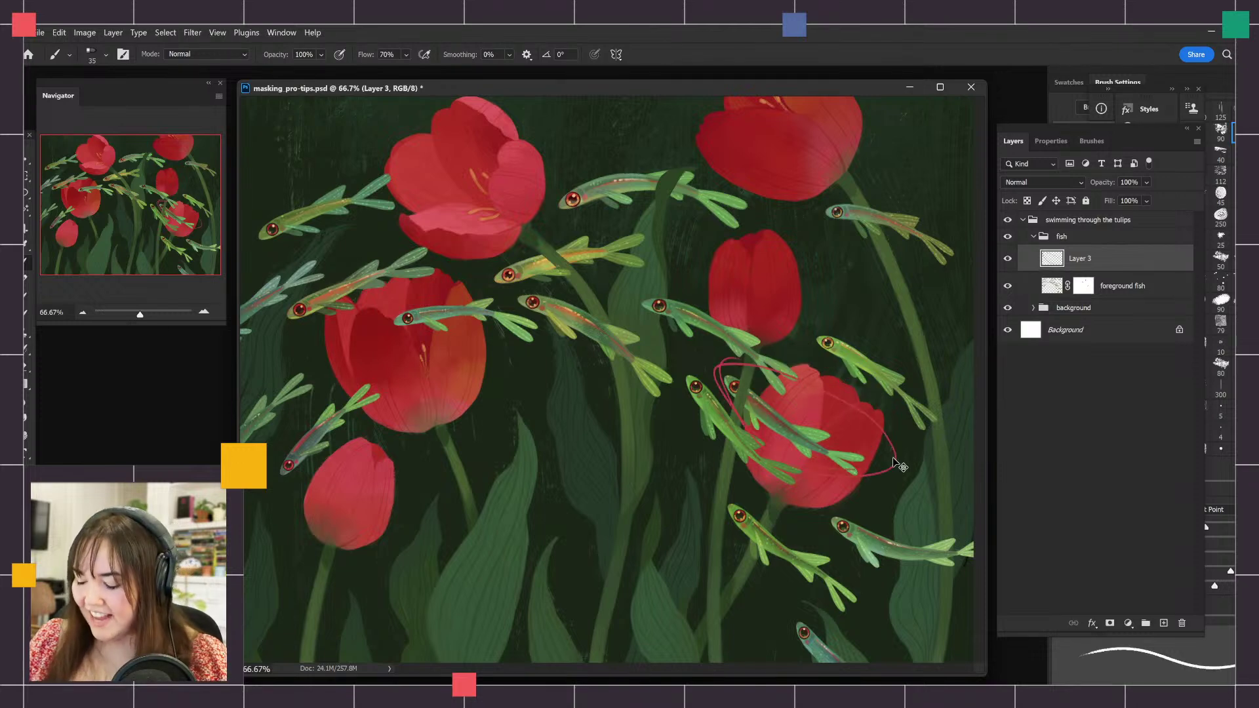
{"action": "key", "text": "ctrl+z"}
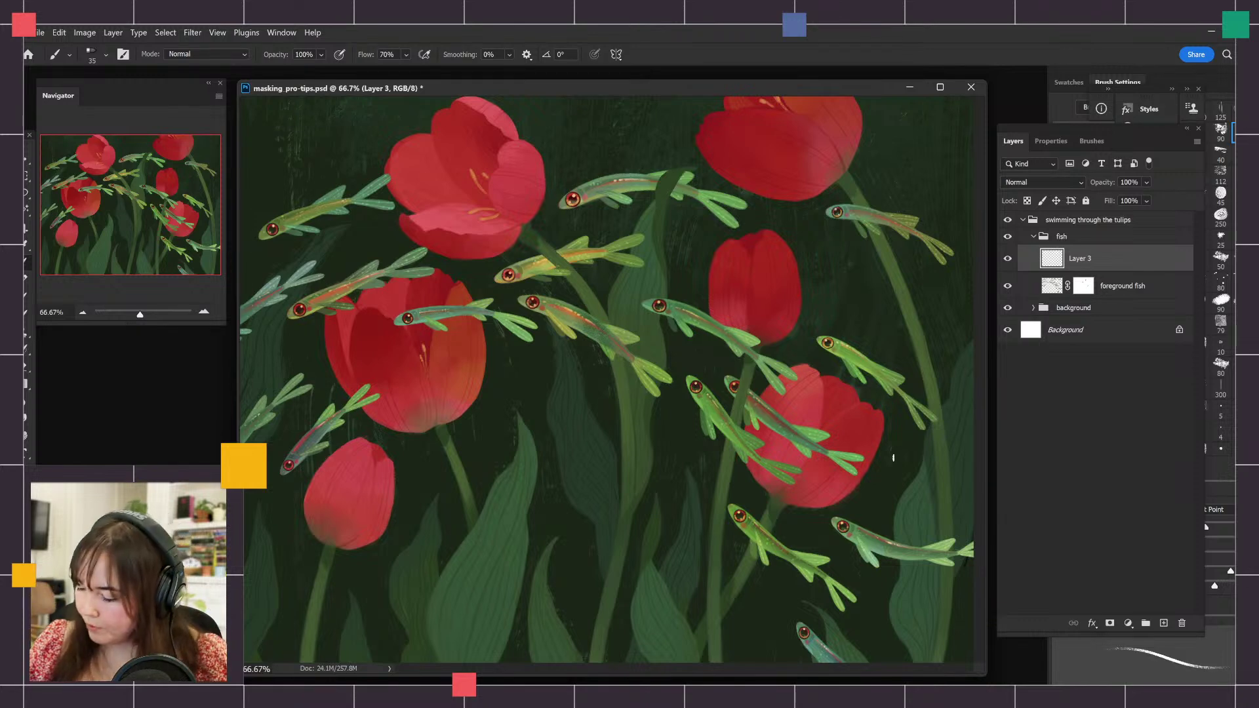
With the foreground fish mask unlinked, lasso the red-striped fish over the lower-right tulip, move it slightly up and left, and deselect.
{"action": "left_click", "coordinate": [1063, 294]}
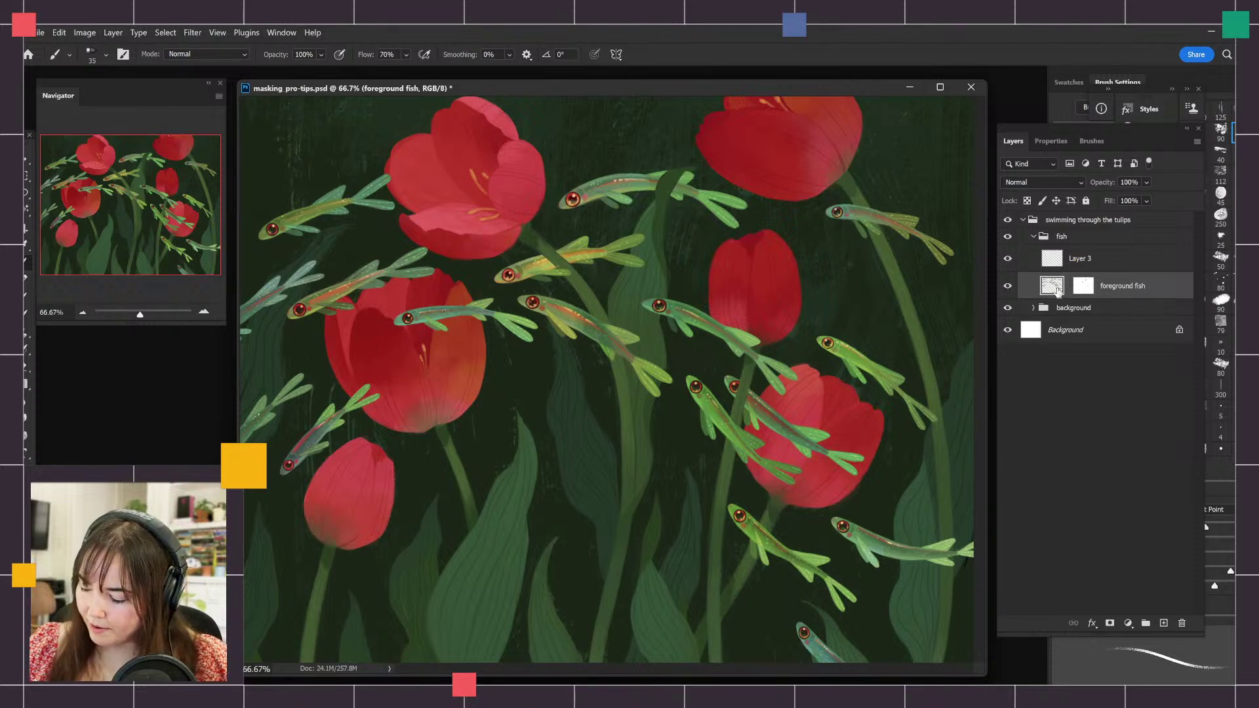
{"action": "key", "text": "l"}
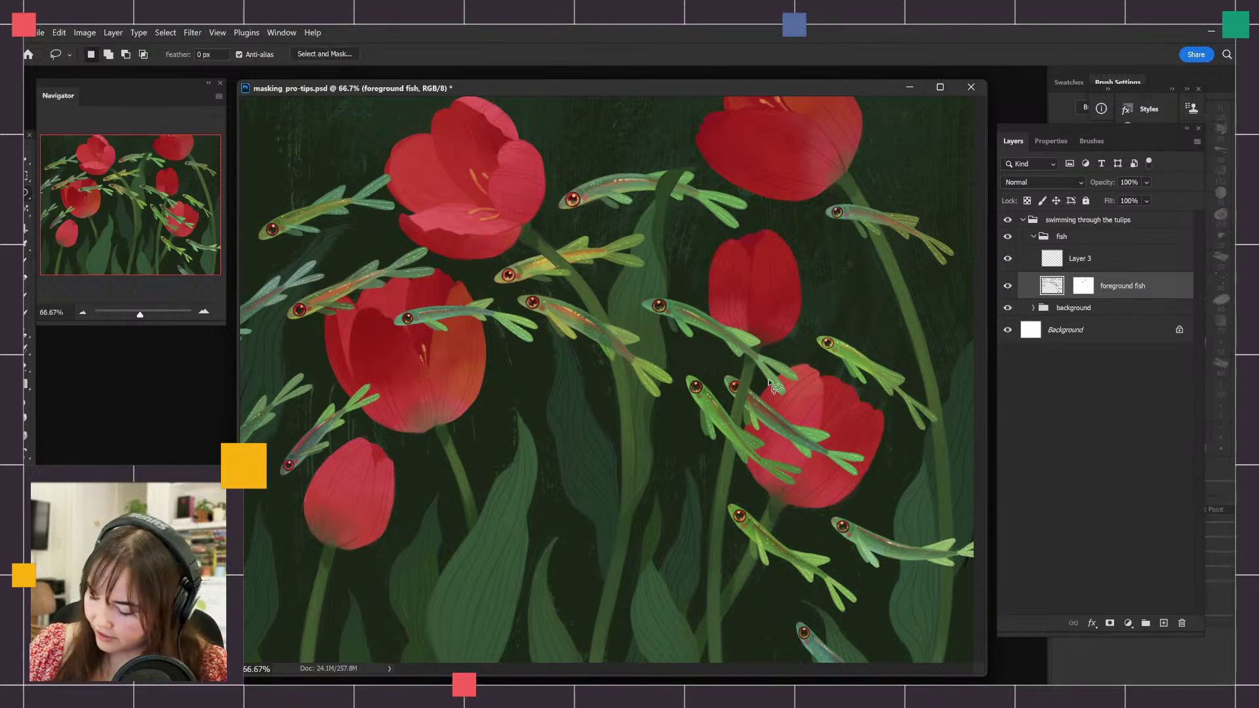
{"action": "mouse_move", "coordinate": [755, 379]}
{"action": "left_mouse_down"}
{"action": "mouse_move", "coordinate": [727, 366]}
{"action": "mouse_move", "coordinate": [719, 379]}
{"action": "mouse_move", "coordinate": [741, 425]}
{"action": "mouse_move", "coordinate": [836, 478]}
{"action": "mouse_move", "coordinate": [880, 472]}
{"action": "mouse_move", "coordinate": [847, 426]}
{"action": "mouse_move", "coordinate": [768, 392]}
{"action": "left_mouse_up"}
{"action": "key", "text": "v"}
{"action": "left_click_drag", "start_coordinate": [810, 448], "coordinate": [796, 426]}
{"action": "key", "text": "ctrl+d"}
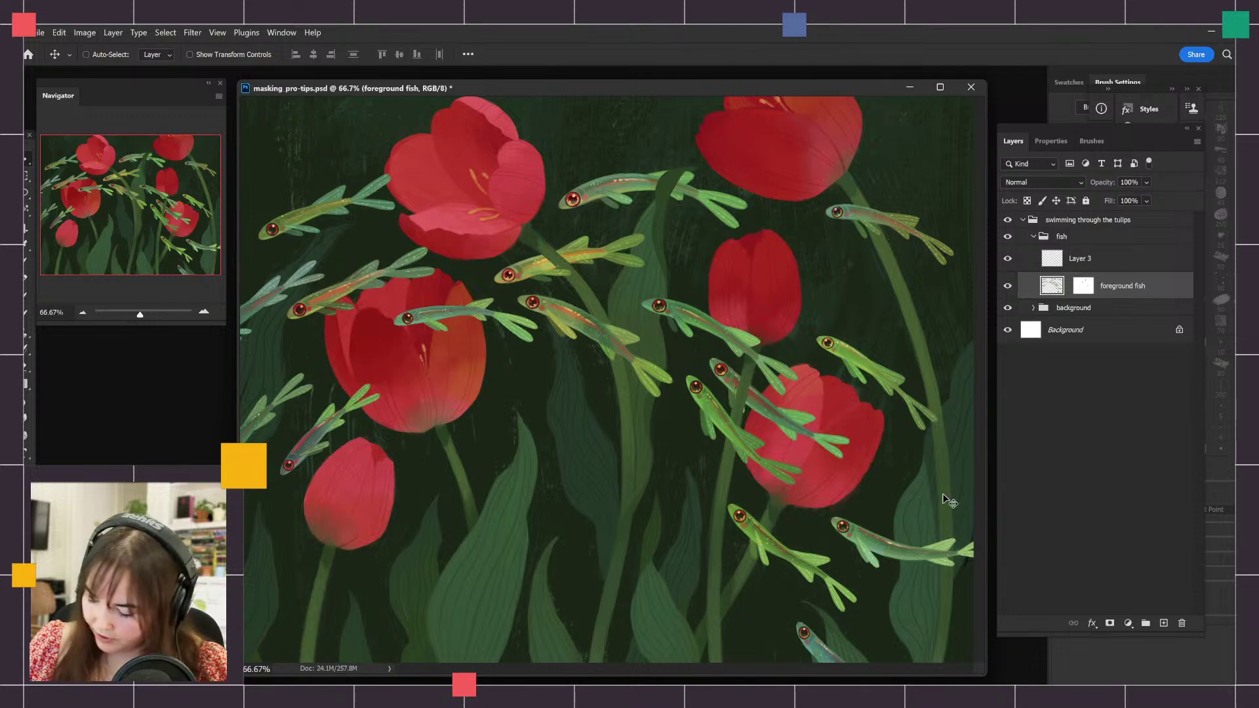
Relink the foreground fish mask and paint on it to hide the lower-right fish's body where it crosses the leaf.
{"action": "left_click", "coordinate": [1084, 288]}
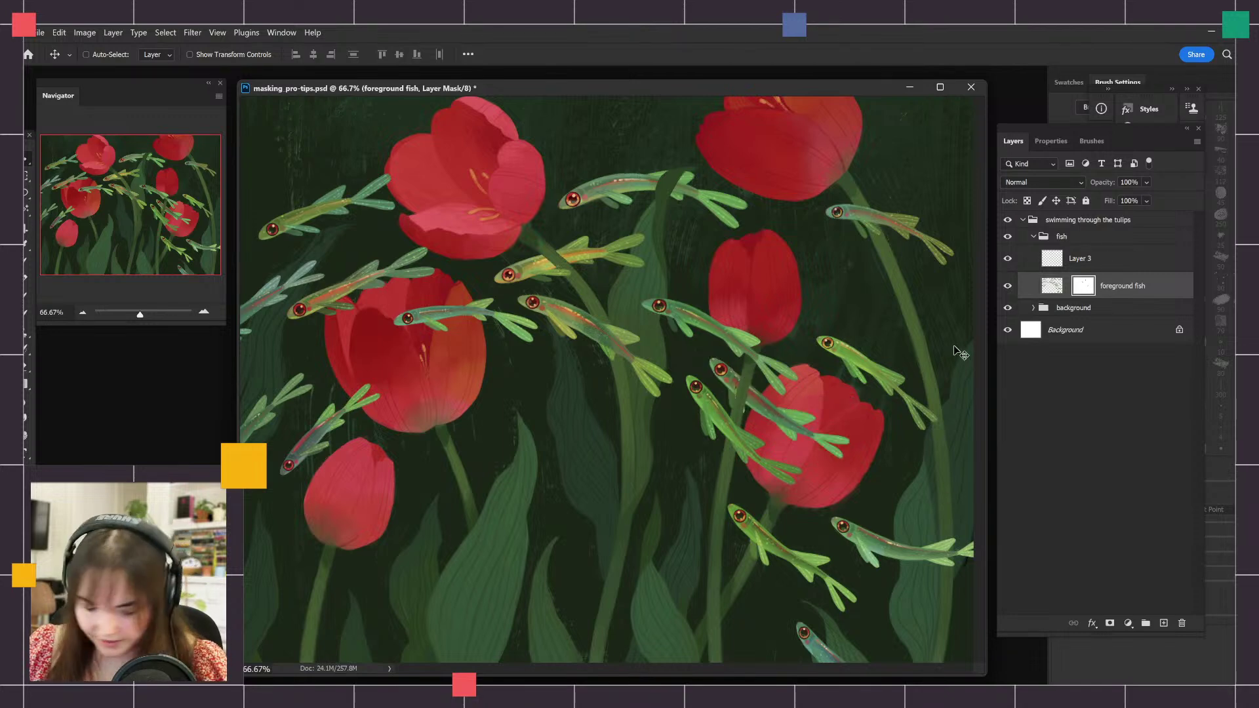
{"action": "key", "text": "b"}
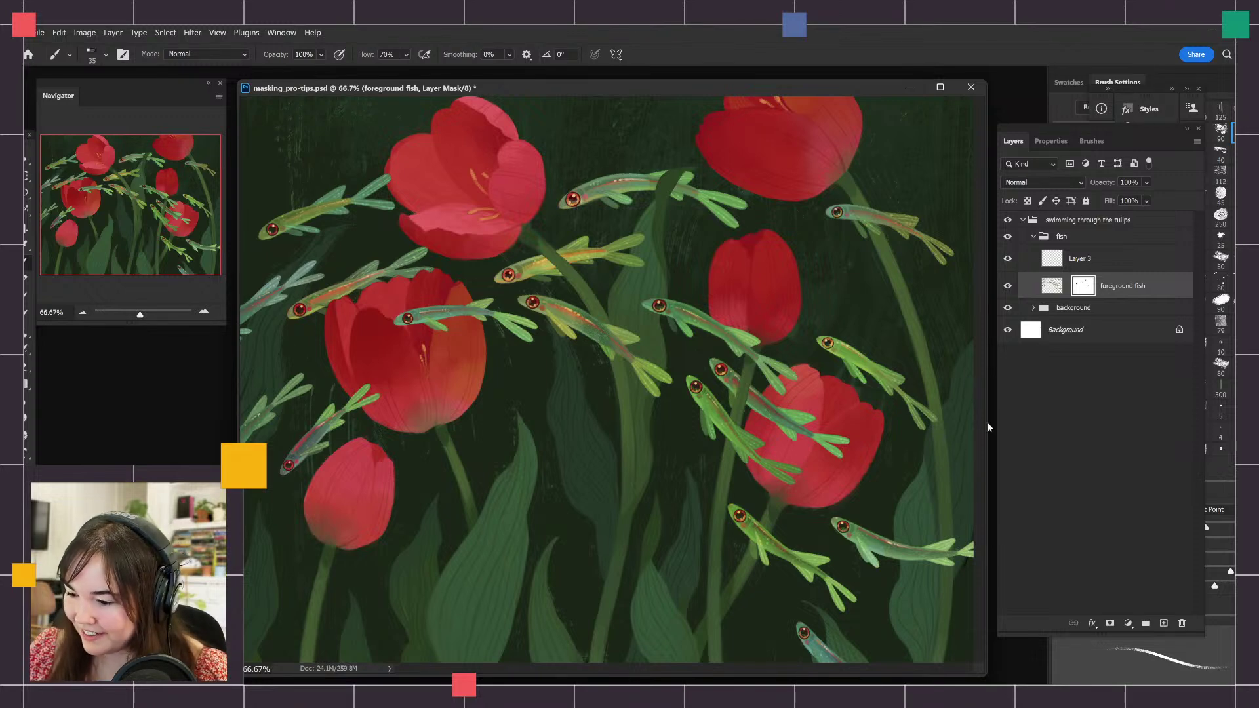
{"action": "left_click", "coordinate": [1068, 286]}
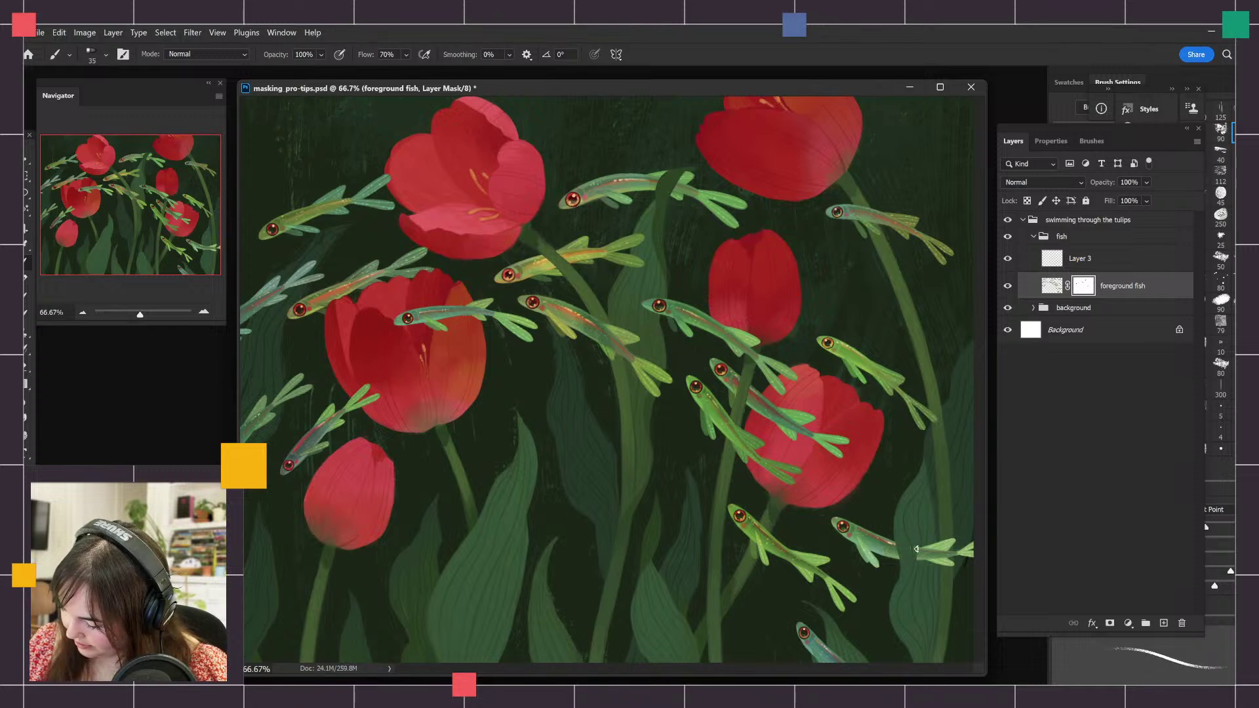
Lasso the tail of the lower-right fish, brush it out on the foreground fish mask, and deselect.
{"action": "key", "text": "l"}
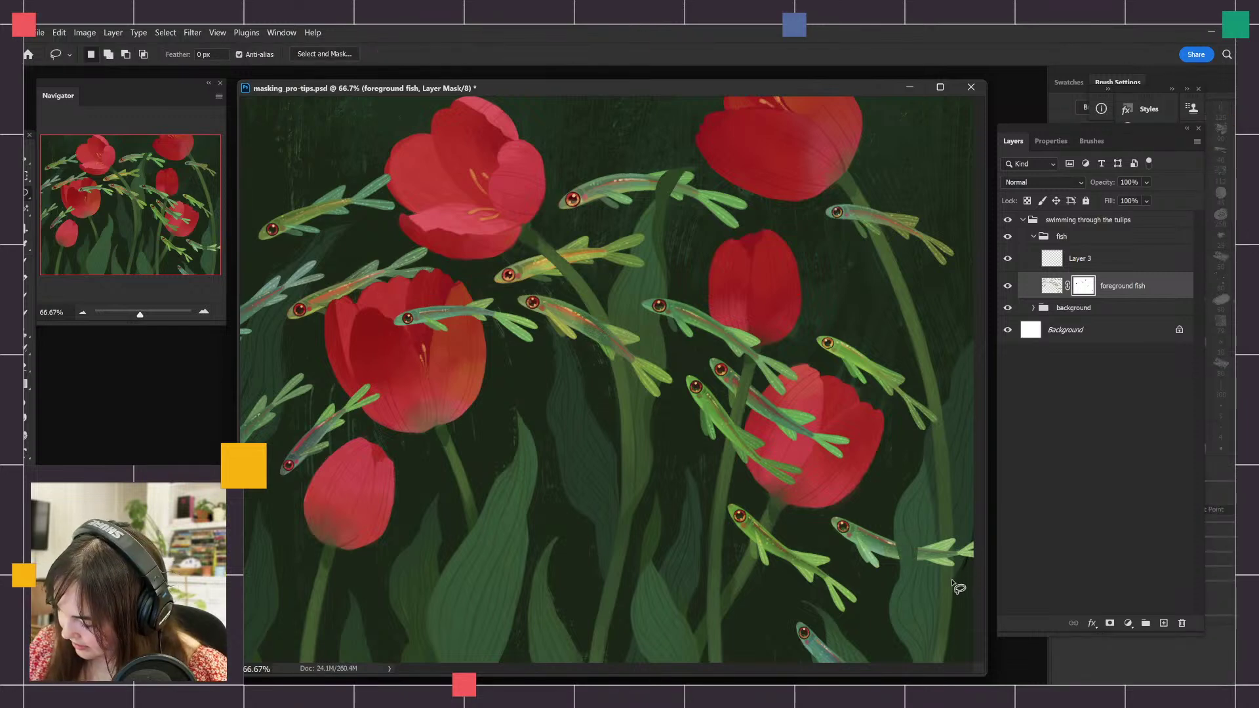
{"action": "mouse_move", "coordinate": [952, 581]}
{"action": "left_mouse_down"}
{"action": "mouse_move", "coordinate": [969, 554]}
{"action": "mouse_move", "coordinate": [927, 523]}
{"action": "mouse_move", "coordinate": [947, 572]}
{"action": "mouse_move", "coordinate": [974, 518]}
{"action": "left_mouse_up"}
{"action": "key", "text": "b"}
{"action": "key", "text": "ctrl+d"}
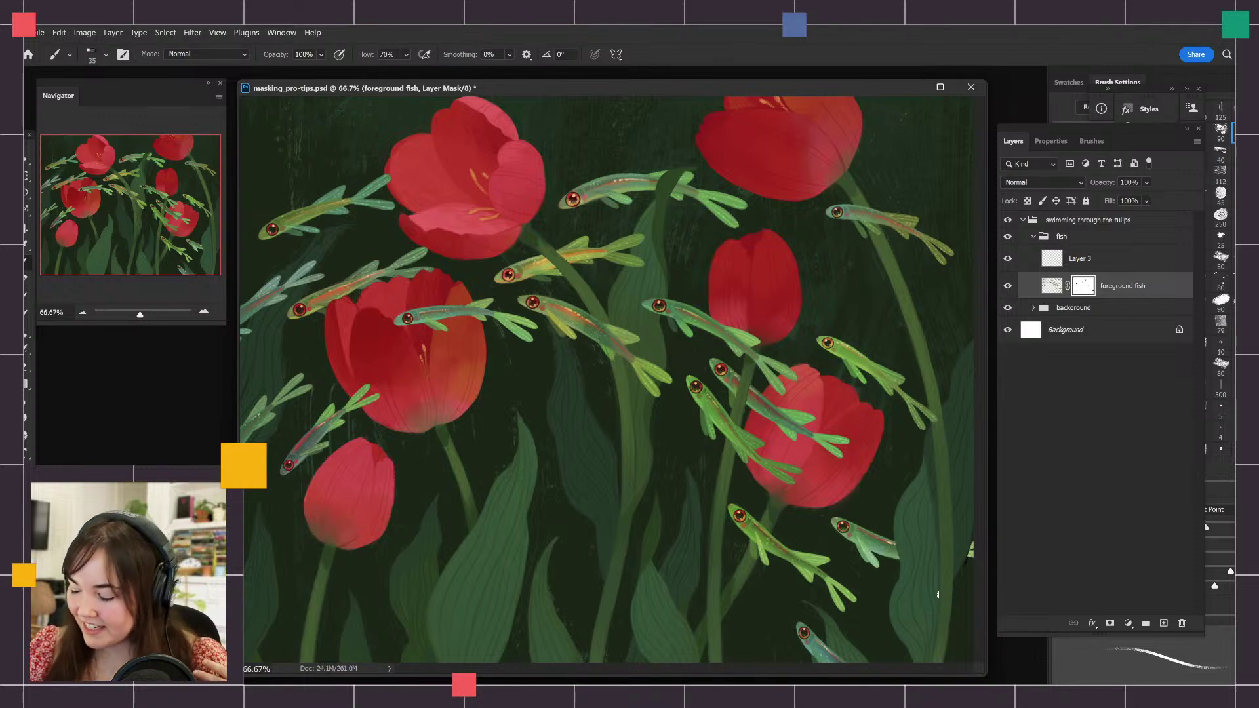
Add a new layer directly above foreground fish and fill it with a muted green.
{"action": "left_click", "coordinate": [1164, 623]}
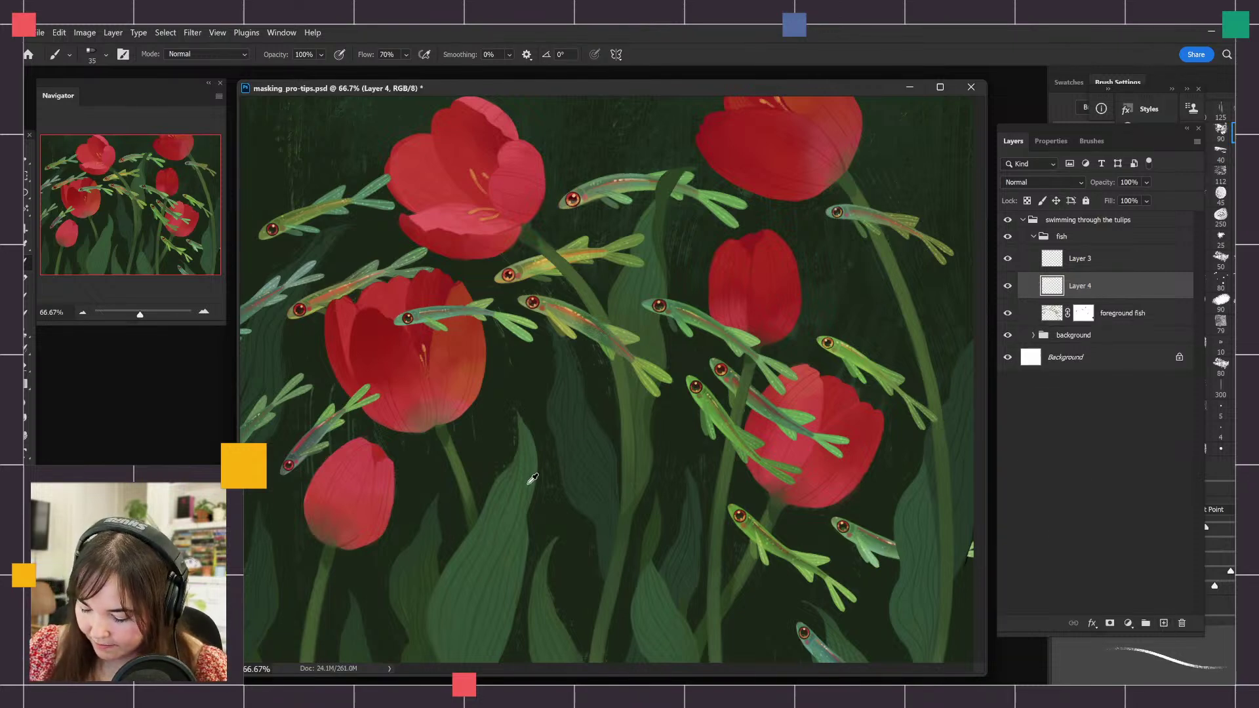
{"action": "key", "text": "n"}
{"action": "left_click", "coordinate": [846, 387]}
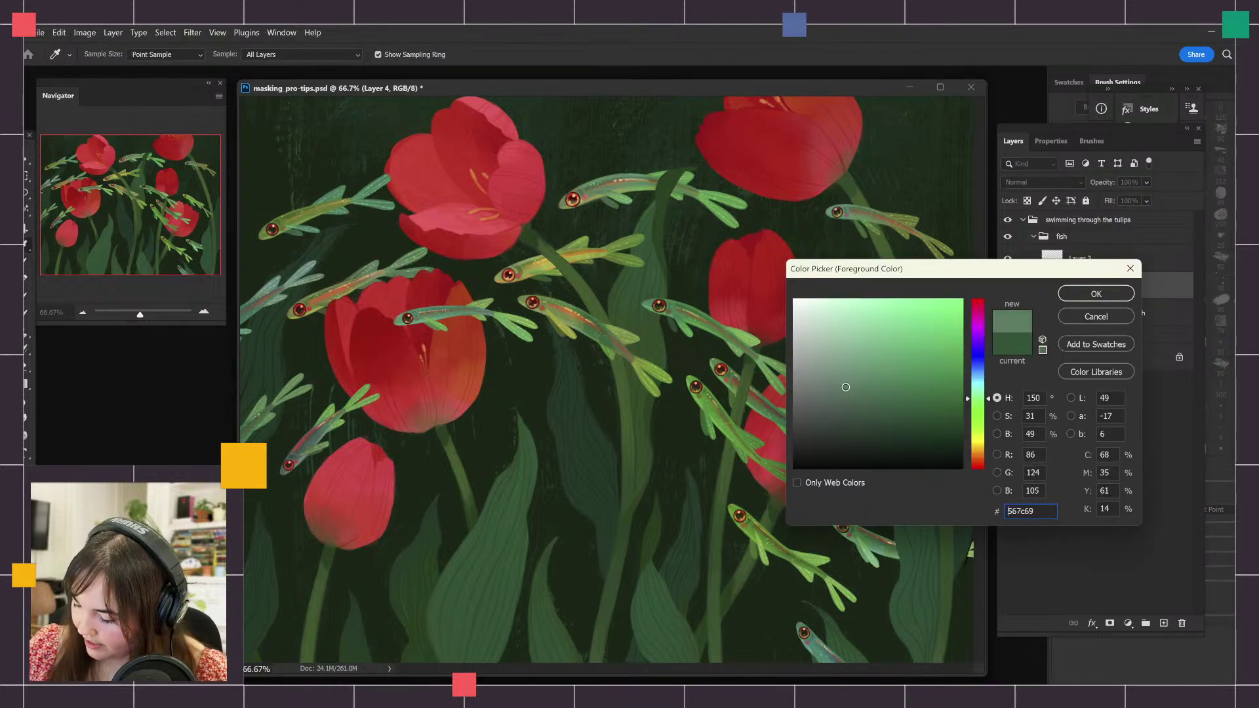
{"action": "left_click", "coordinate": [1096, 294]}
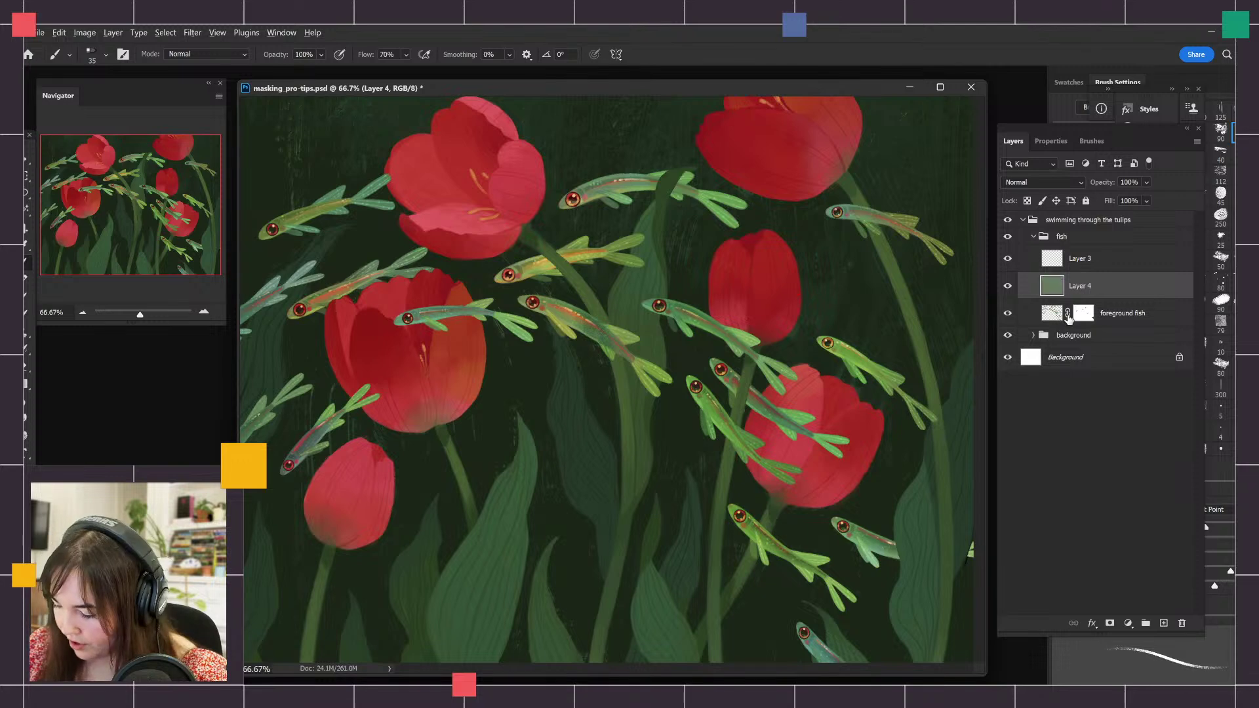
{"action": "key", "text": "alt+BackSpace"}
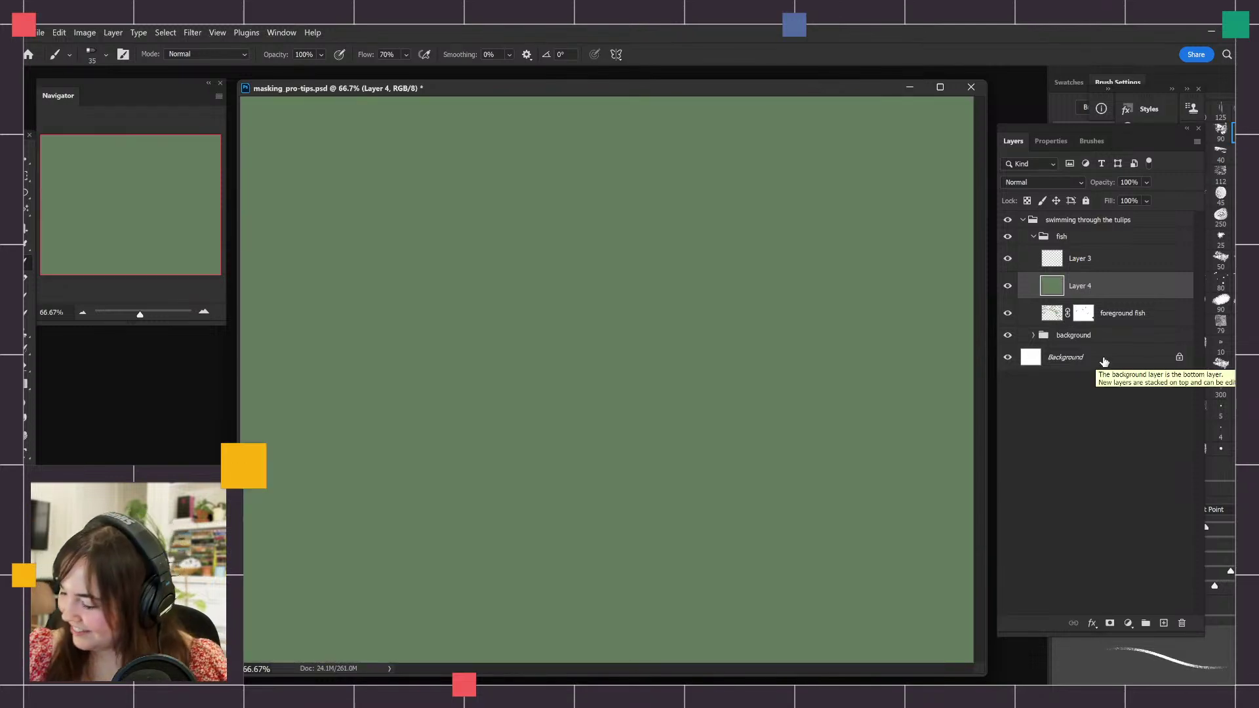
Set the green layer to Multiply at 67% opacity, compare the artwork with it hidden, and clip it to foreground fish.
{"action": "left_click", "coordinate": [1043, 182]}
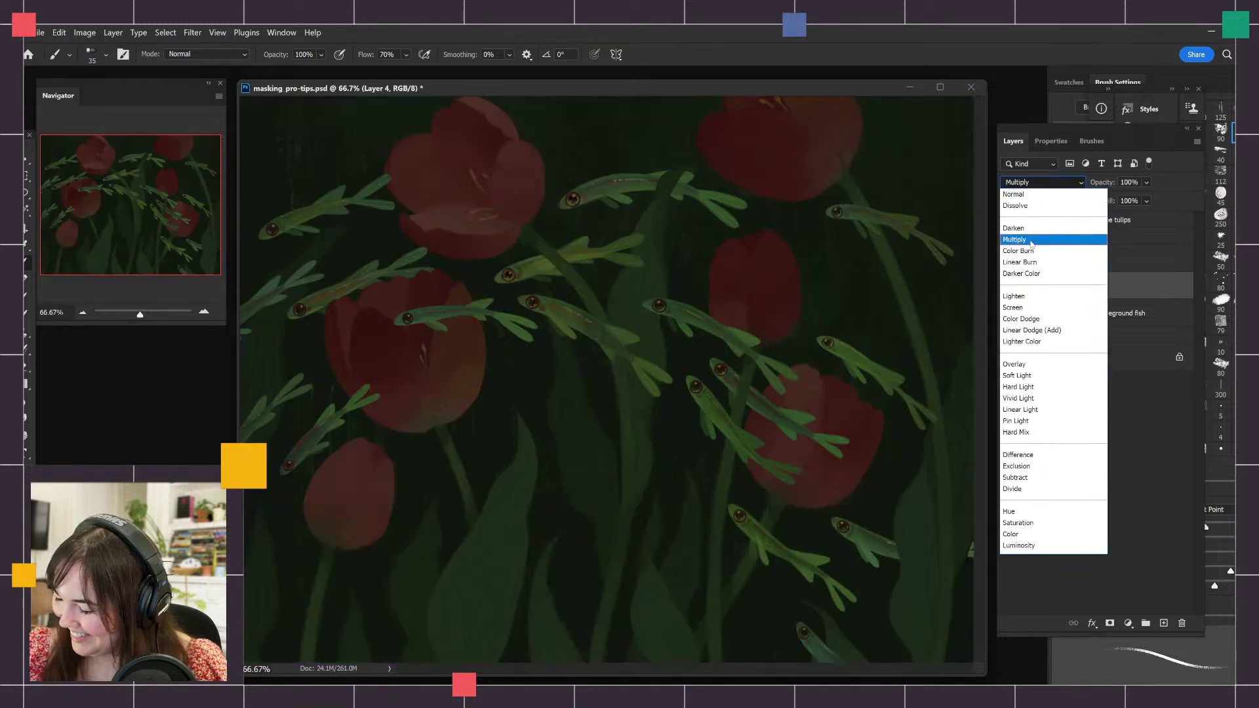
{"action": "left_click", "coordinate": [1033, 242]}
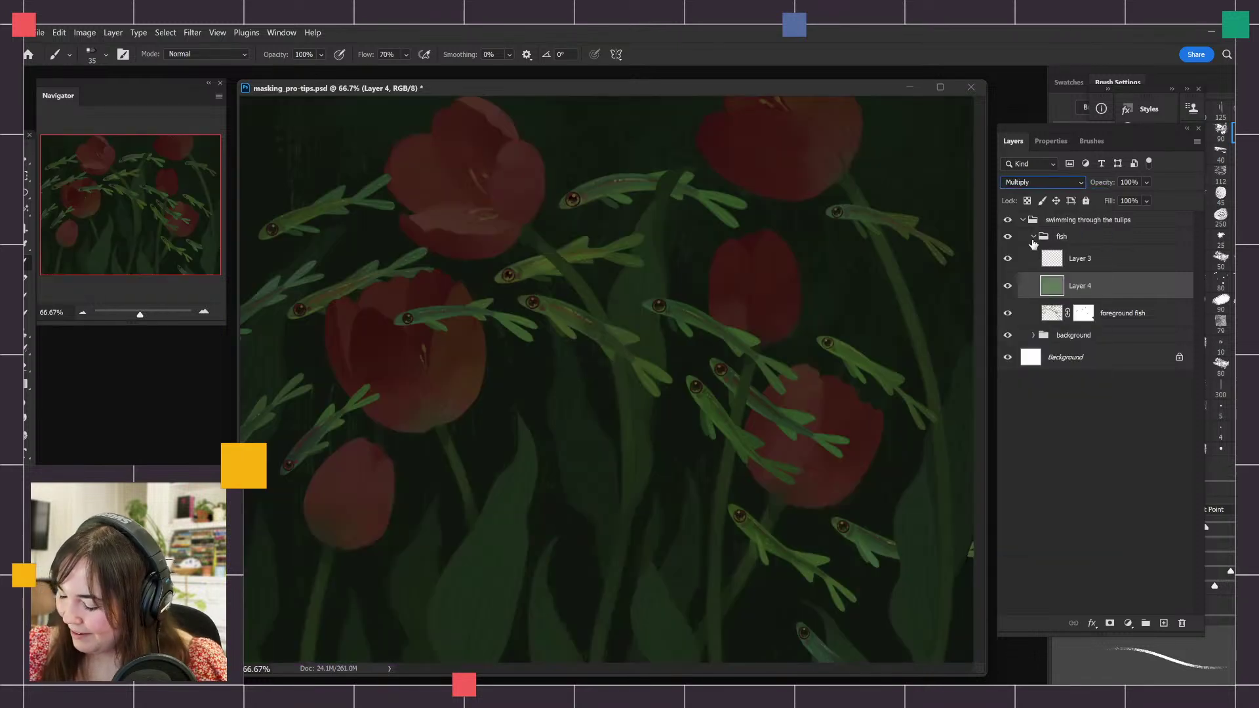
{"action": "left_click_drag", "start_coordinate": [1110, 187], "coordinate": [1102, 187]}
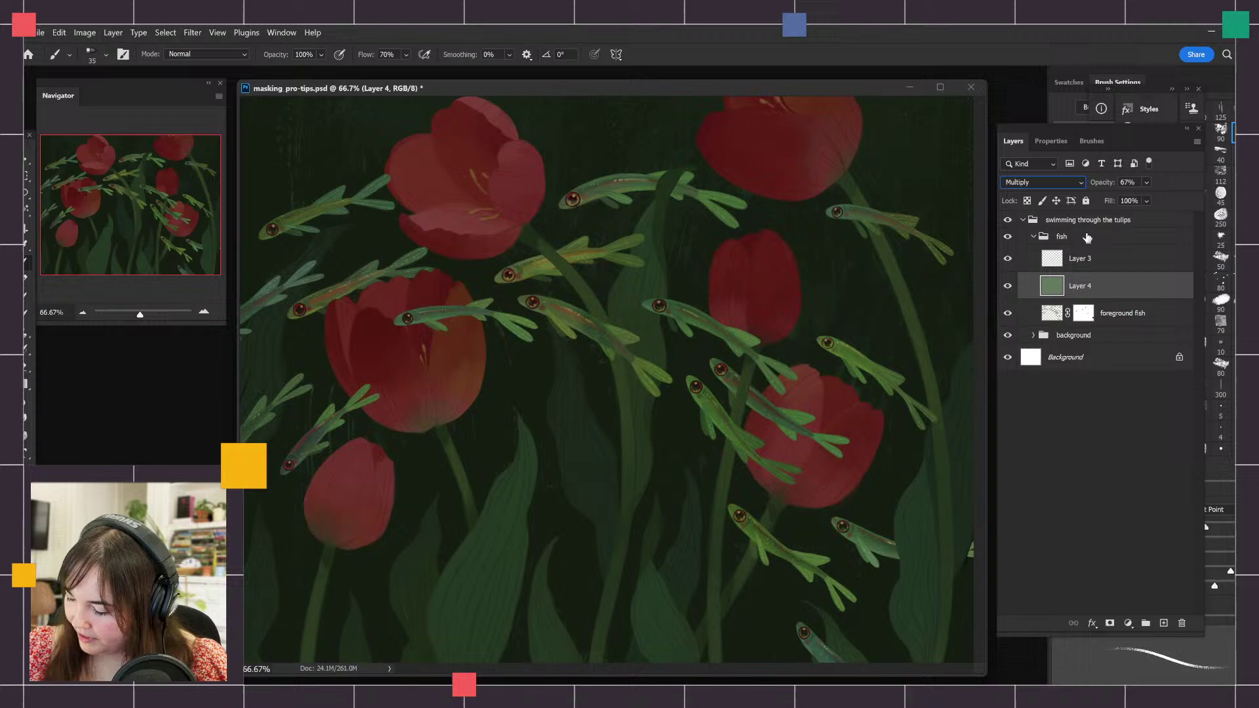
{"action": "left_click", "coordinate": [1010, 286]}
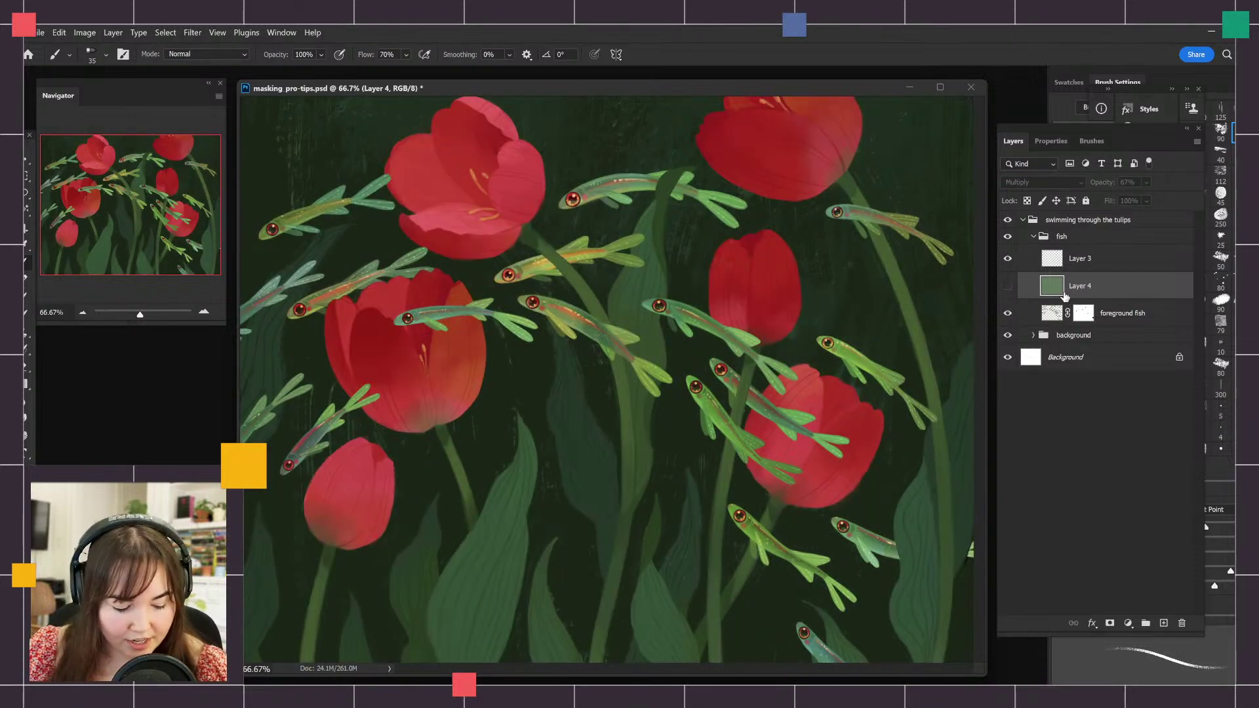
{"action": "left_click", "coordinate": [1007, 289]}
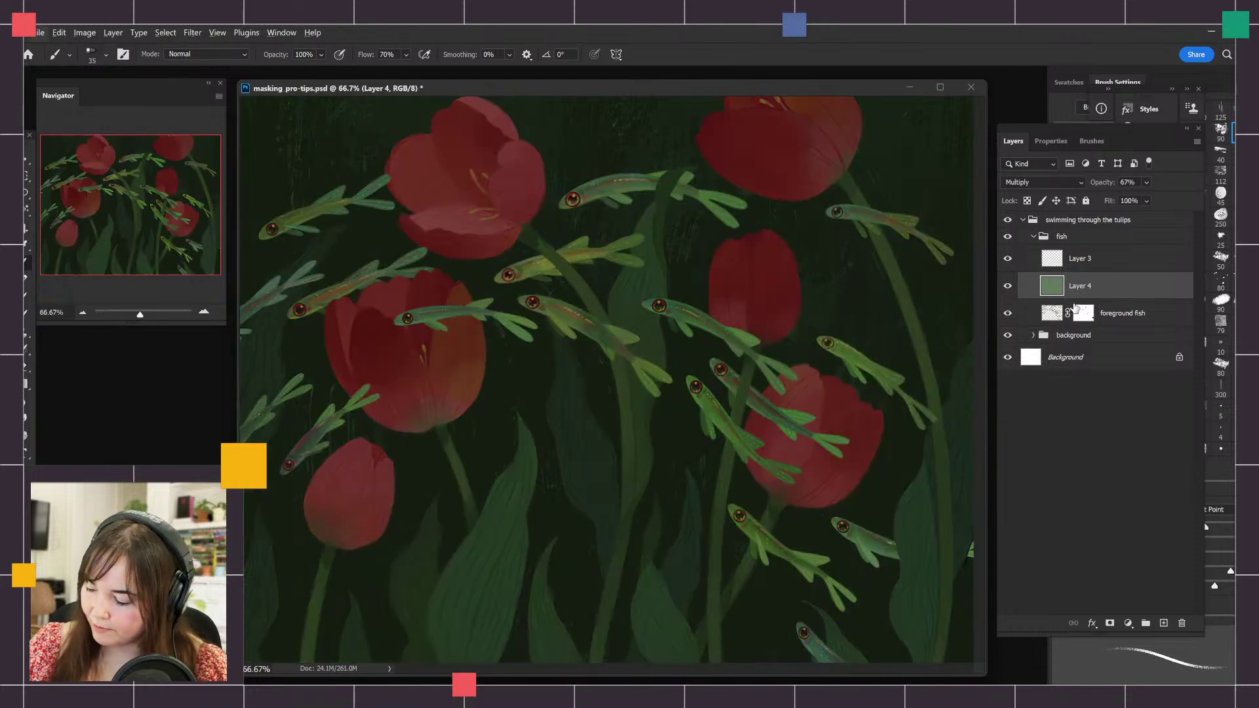
{"action": "left_click", "coordinate": [1071, 298], "text": "alt"}
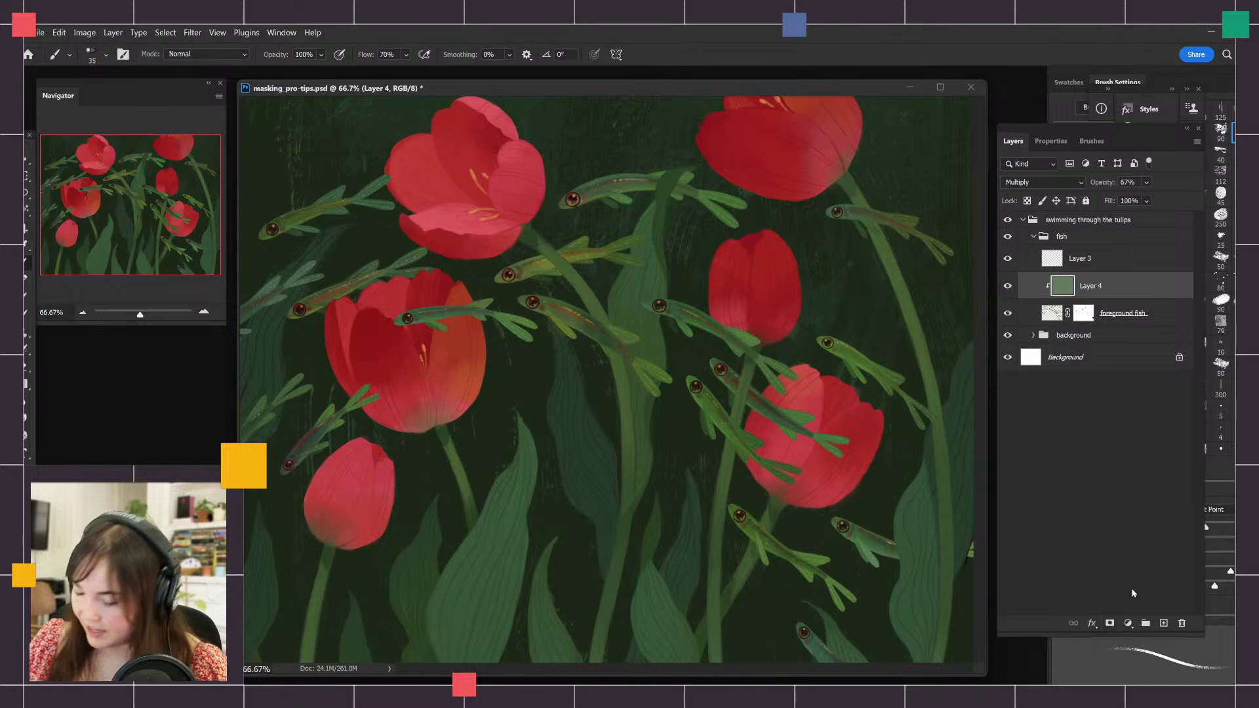
Add a layer mask to the clipped green layer and invert it to black to hide the shading.
{"action": "left_click", "coordinate": [1110, 623]}
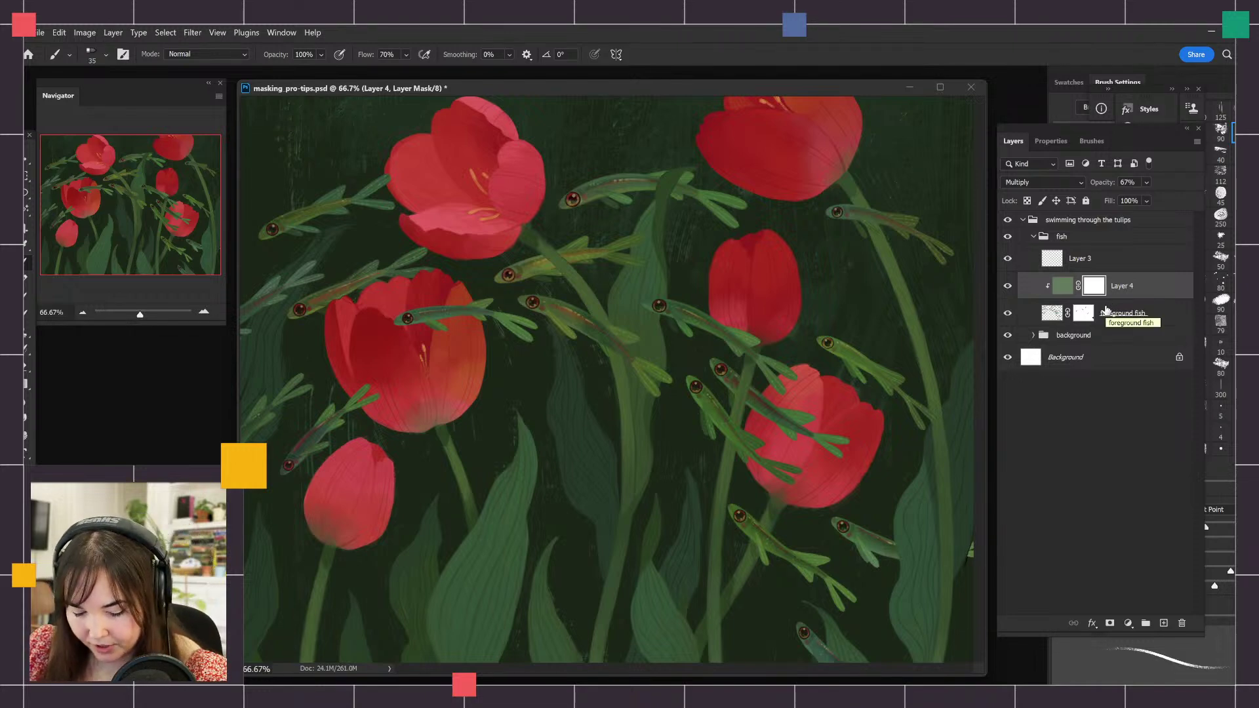
{"action": "key", "text": "ctrl+i"}
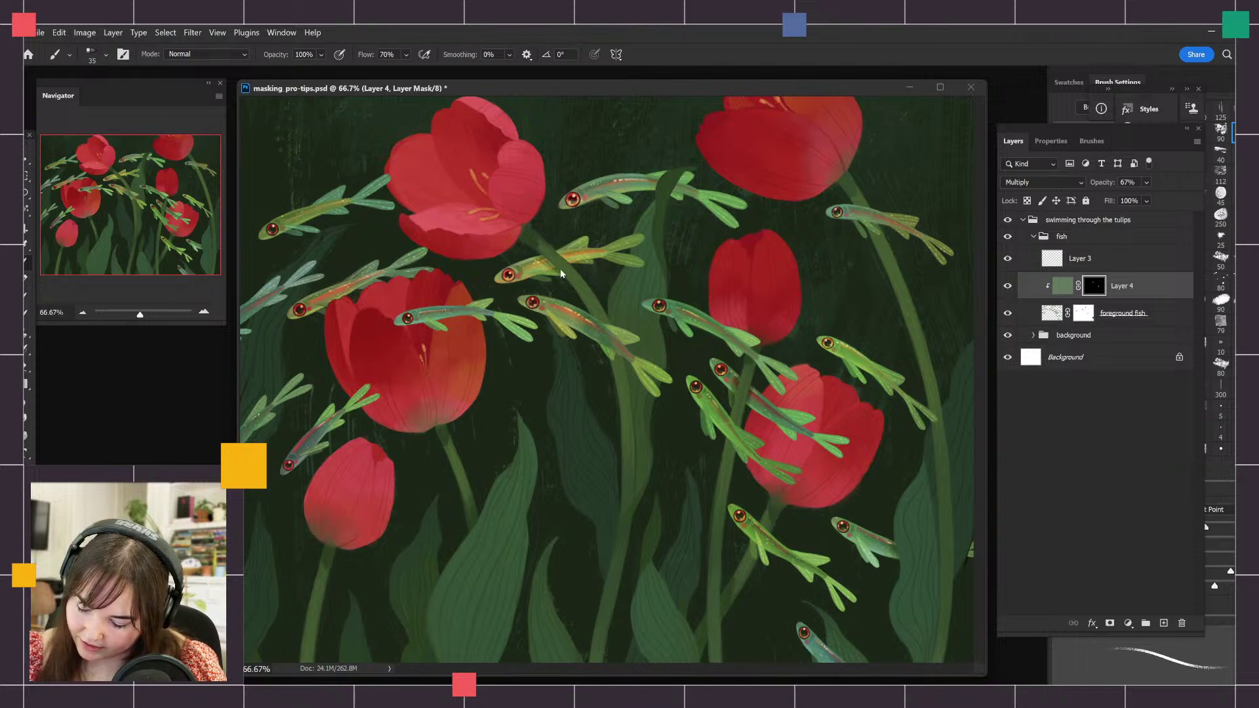
{"action": "left_click", "coordinate": [1105, 141]}
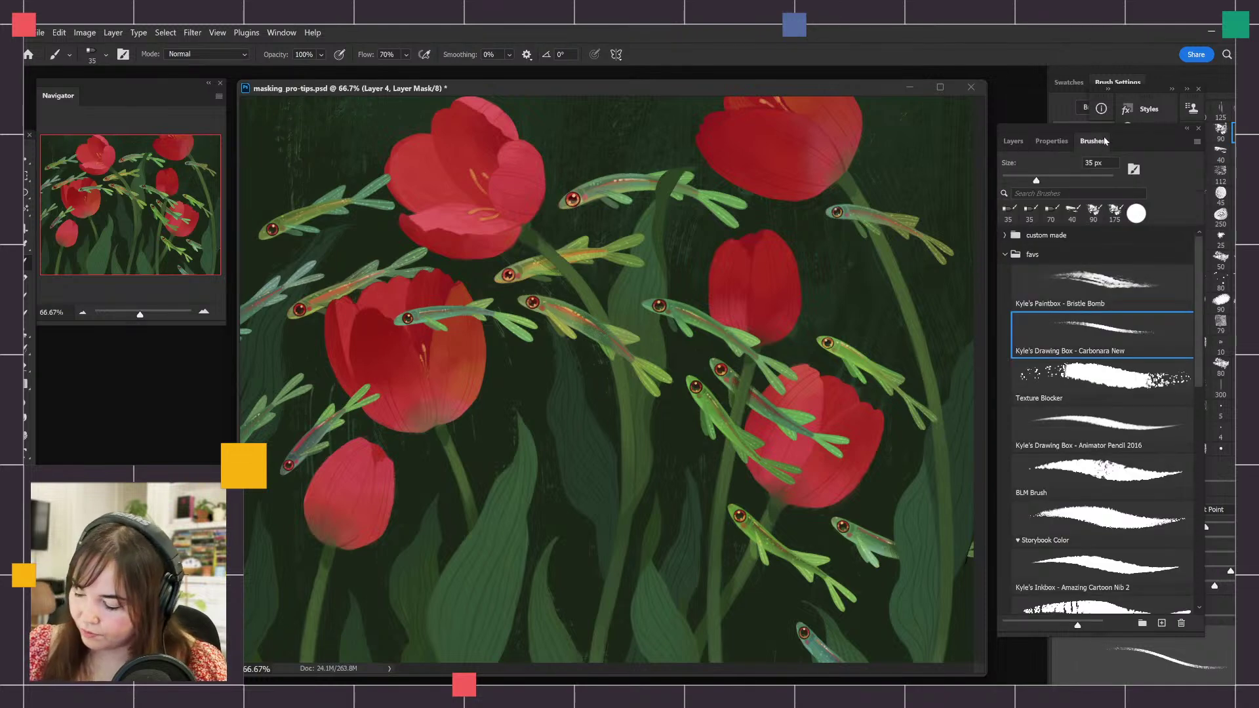
{"action": "left_click", "coordinate": [1060, 142]}
{"action": "left_click", "coordinate": [1015, 141]}
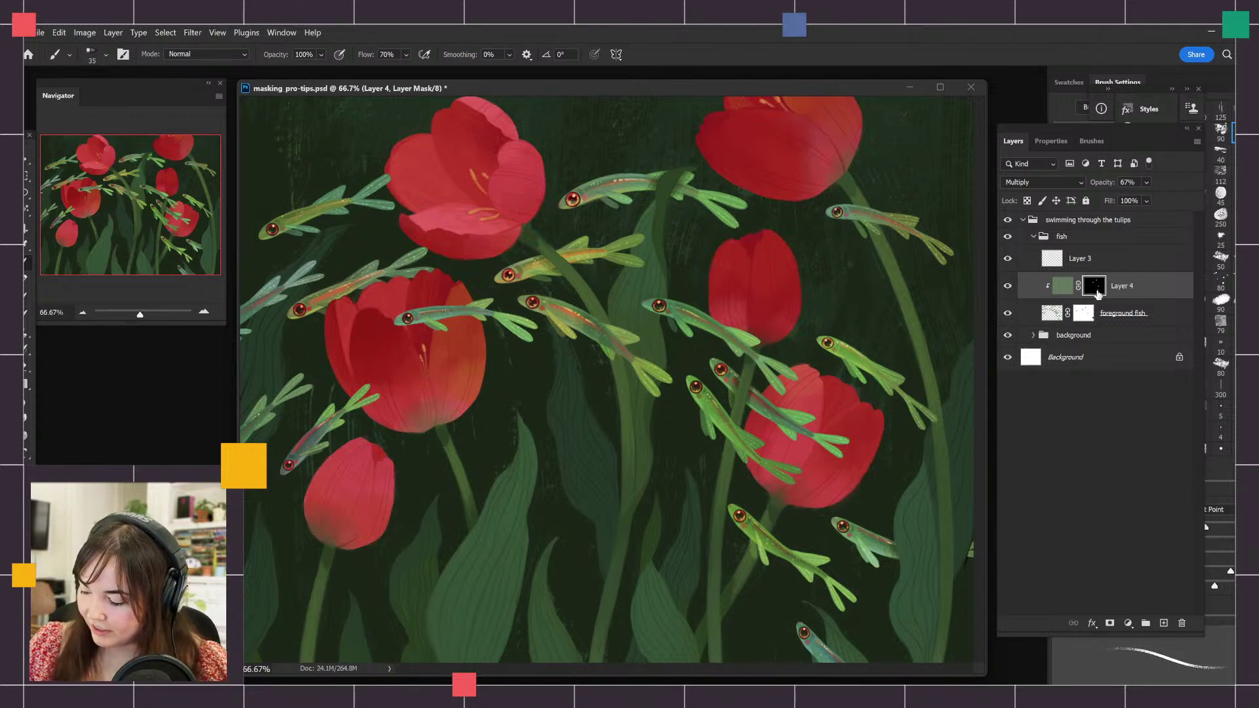
Feather the green layer's mask by 5.2 px, and invert the mask twice to preview the shading on the fish.
{"action": "left_click", "coordinate": [1051, 141]}
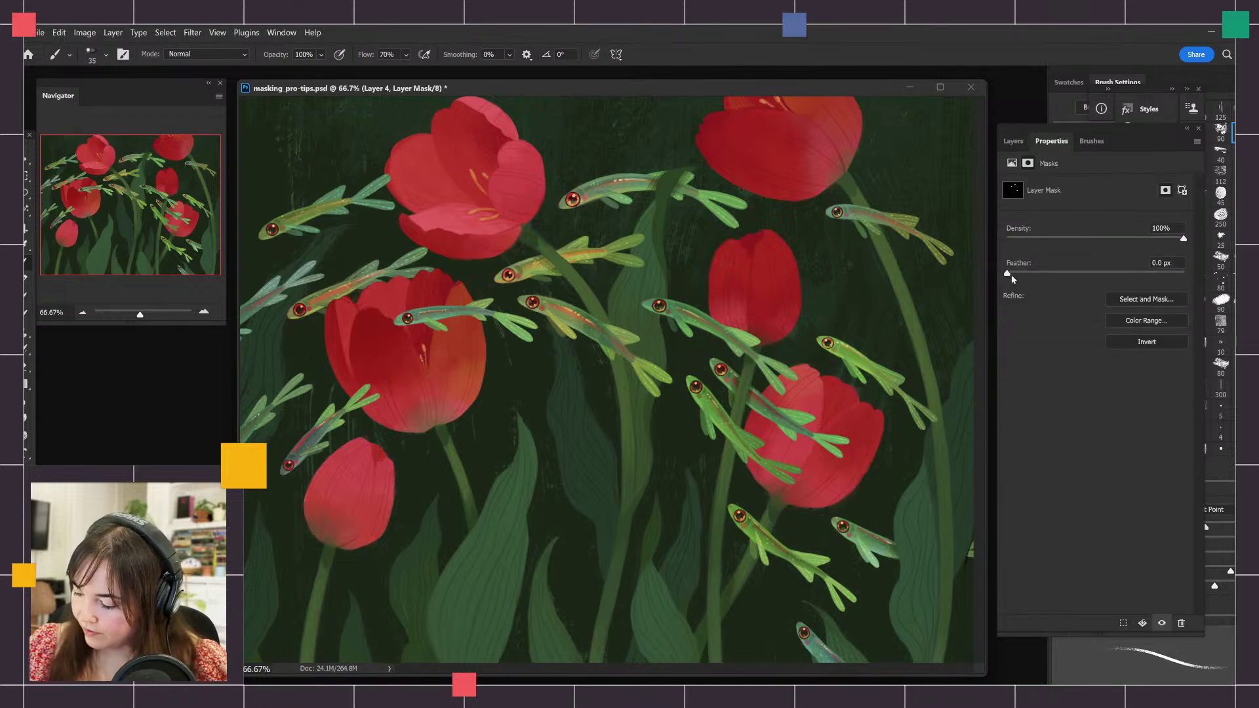
{"action": "left_click_drag", "start_coordinate": [1009, 274], "coordinate": [1060, 273]}
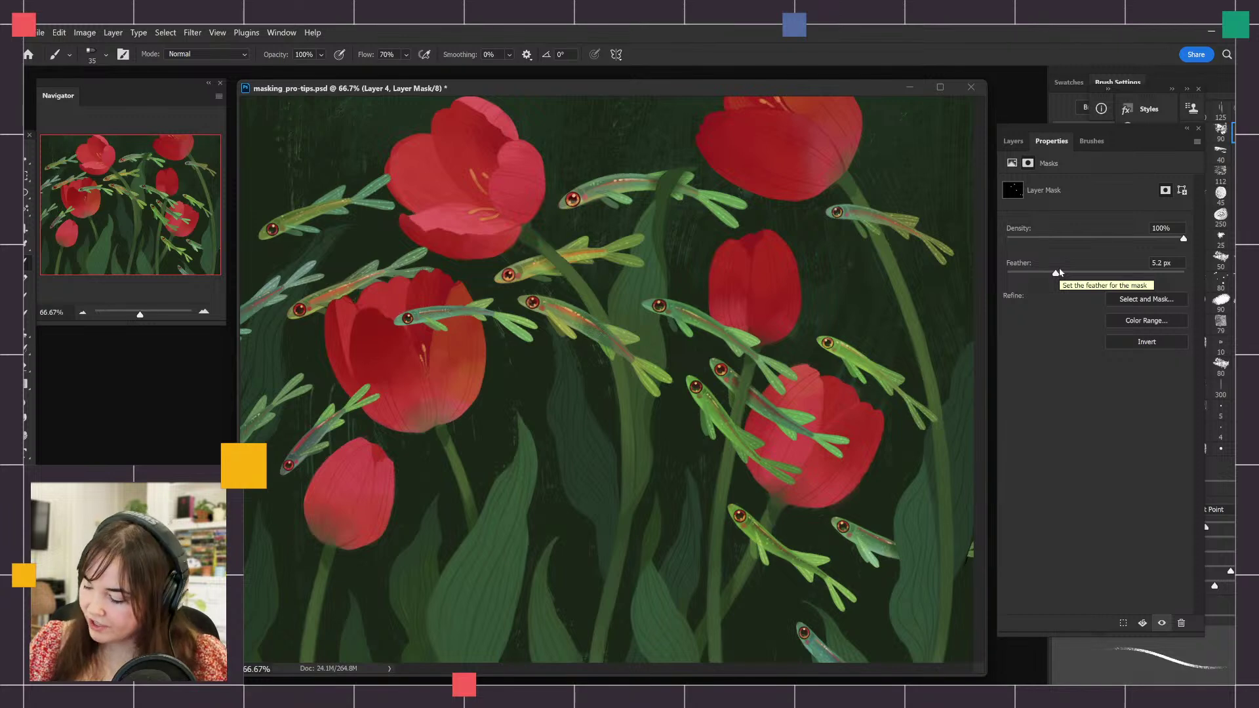
{"action": "left_click", "coordinate": [1158, 345]}
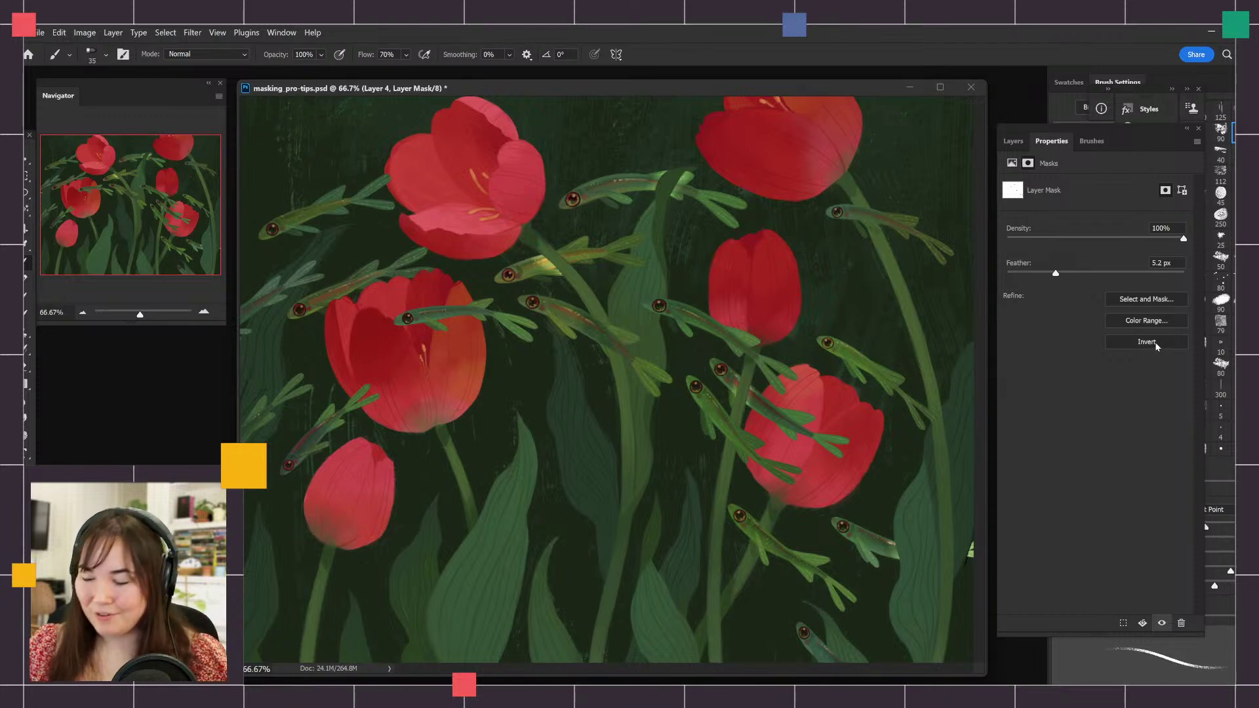
{"action": "left_click", "coordinate": [1166, 345]}
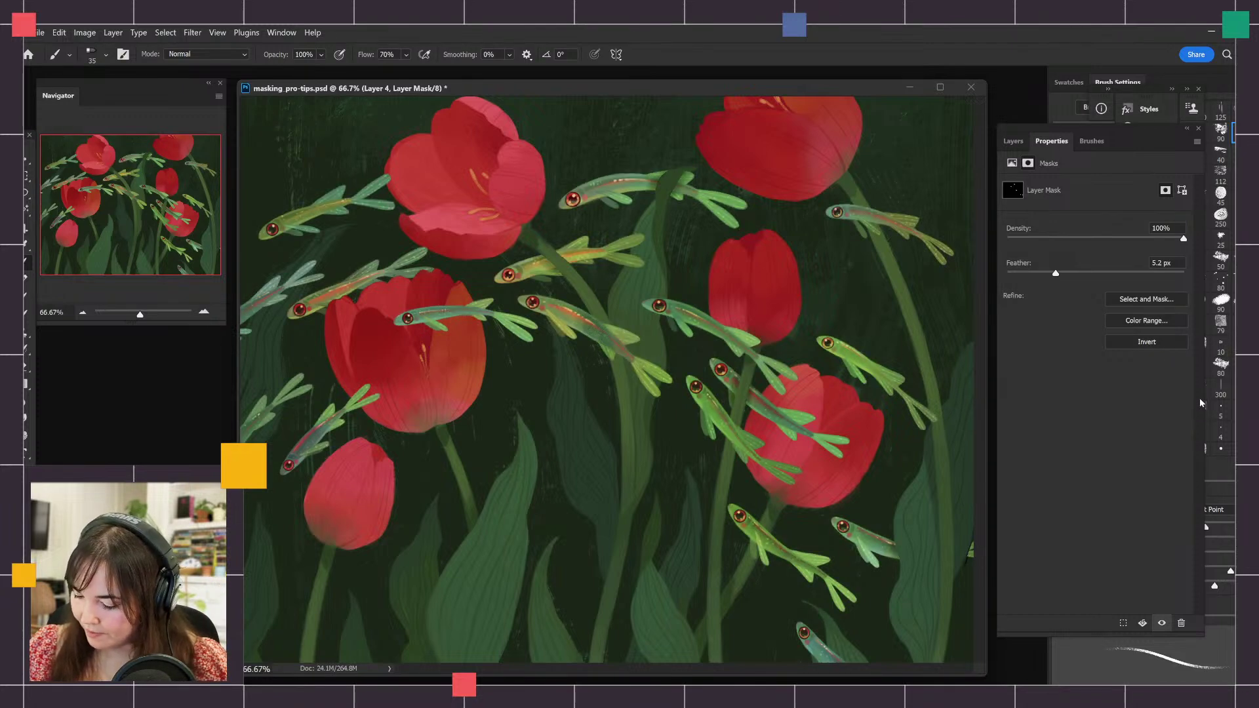
Brush a shadow into the green layer's mask on the orange fish by the left tulip, and target the layer's color fill.
{"action": "left_click", "coordinate": [1020, 142]}
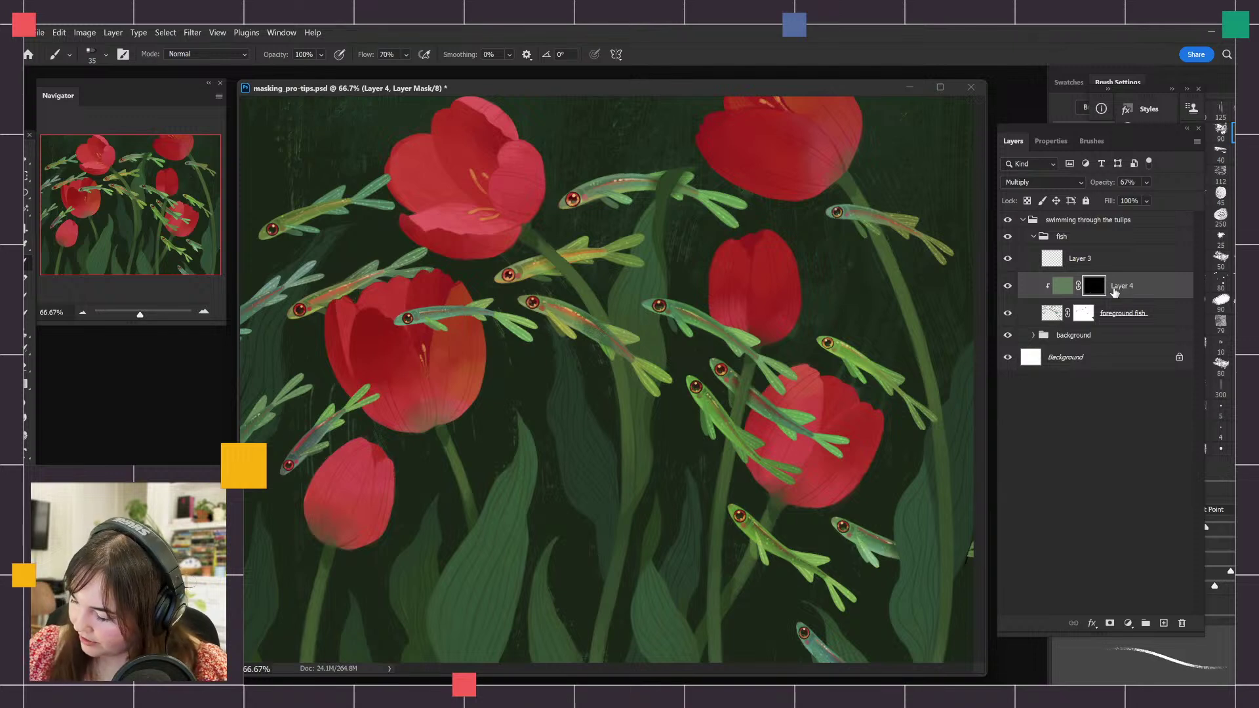
{"action": "mouse_move", "coordinate": [340, 300]}
{"action": "left_mouse_down"}
{"action": "mouse_move", "coordinate": [354, 298]}
{"action": "mouse_move", "coordinate": [326, 312]}
{"action": "mouse_move", "coordinate": [329, 300]}
{"action": "left_mouse_up"}
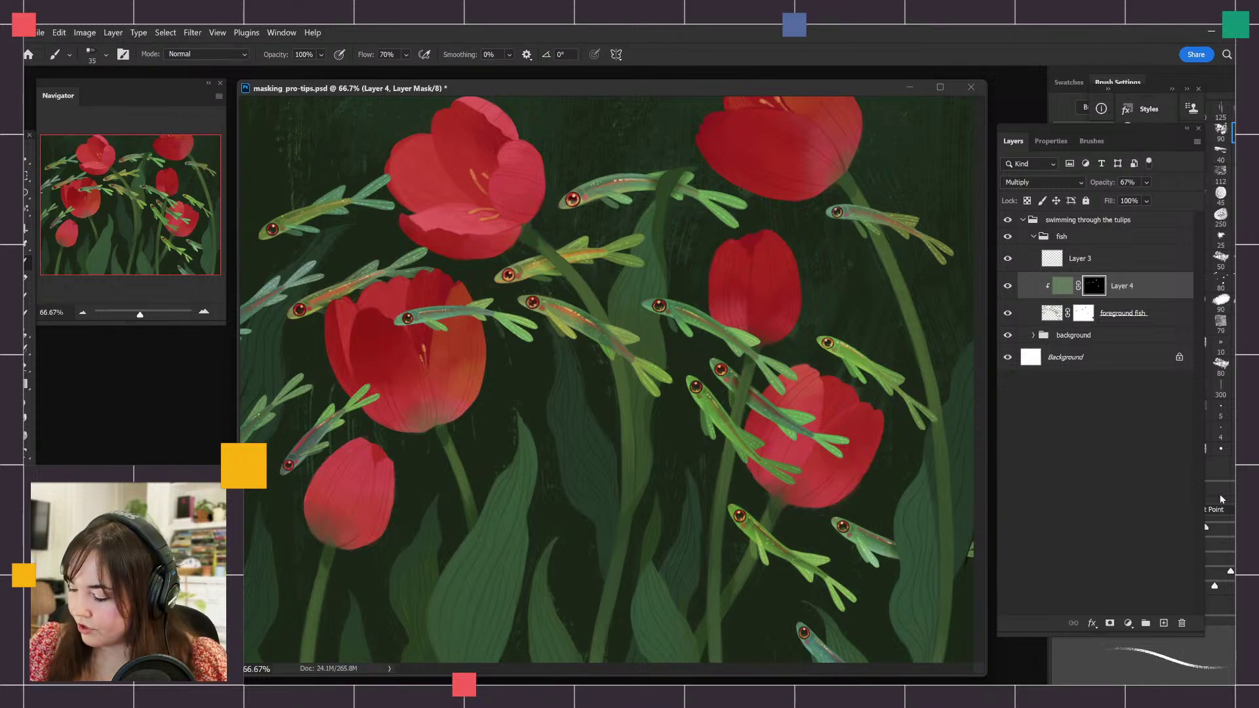
{"action": "left_click", "coordinate": [1062, 286]}
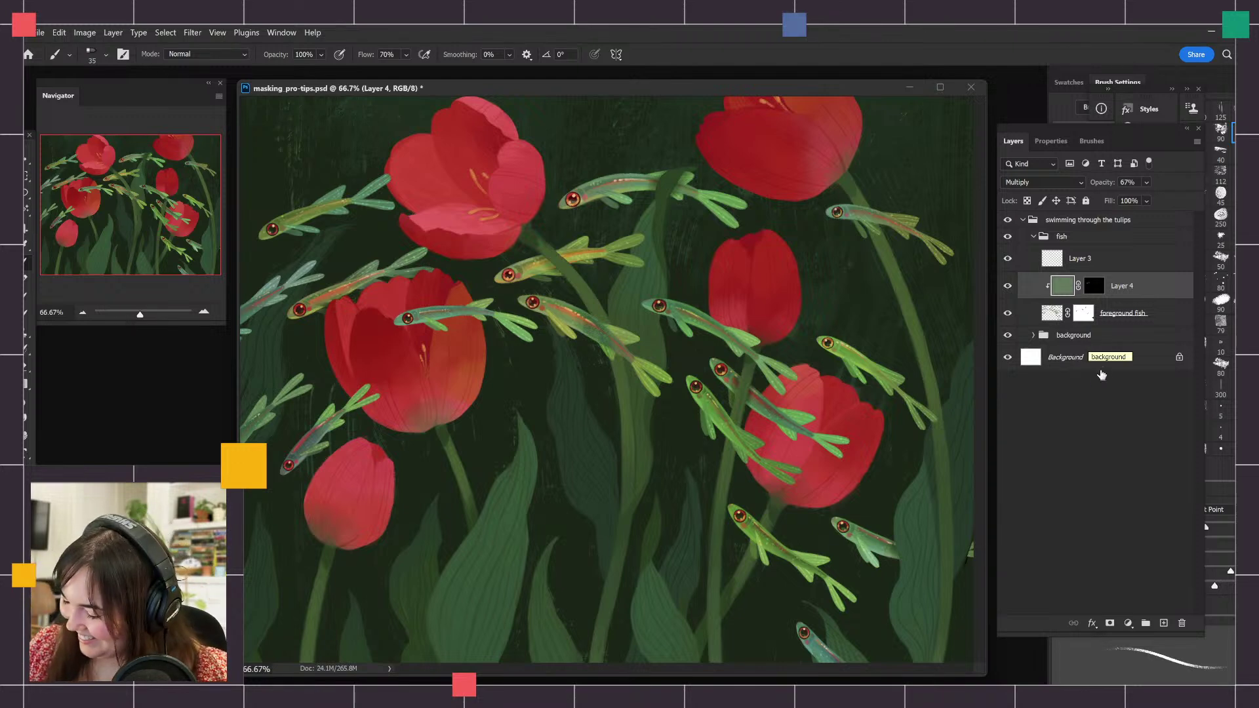
Hide the background group to inspect the masked fish on white, and show the group again.
{"action": "left_click", "coordinate": [1104, 343]}
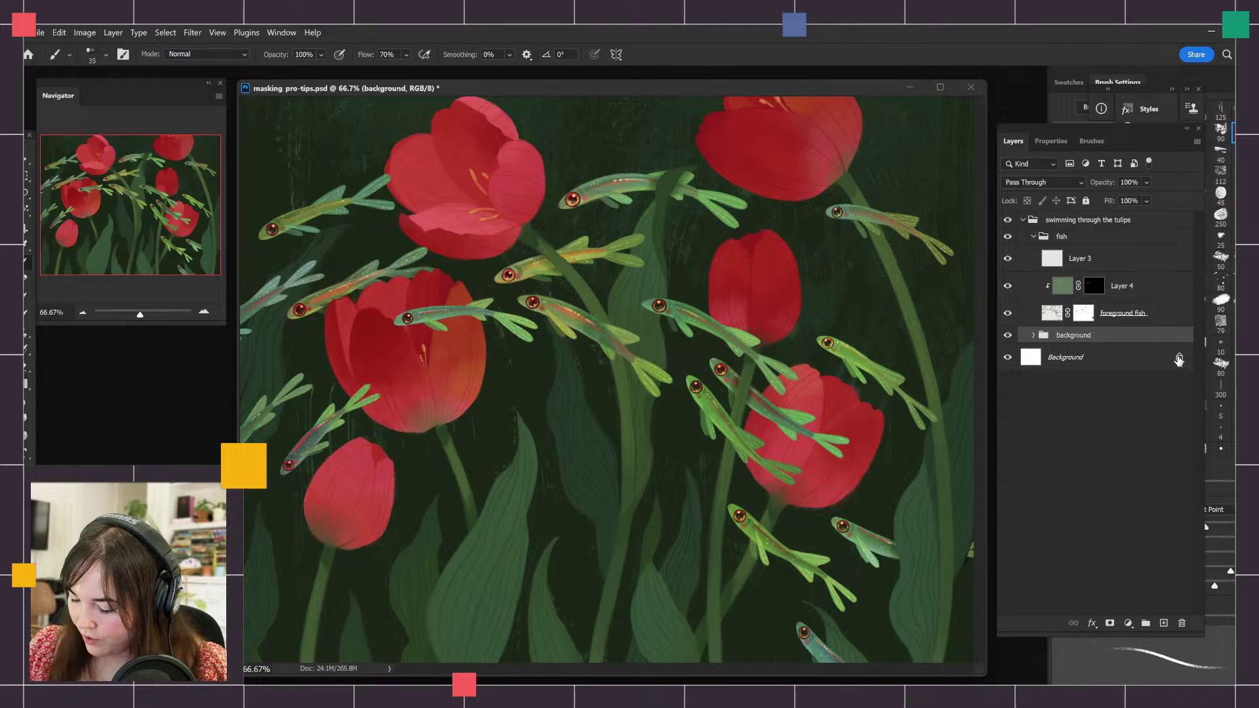
{"action": "left_click", "coordinate": [1008, 336]}
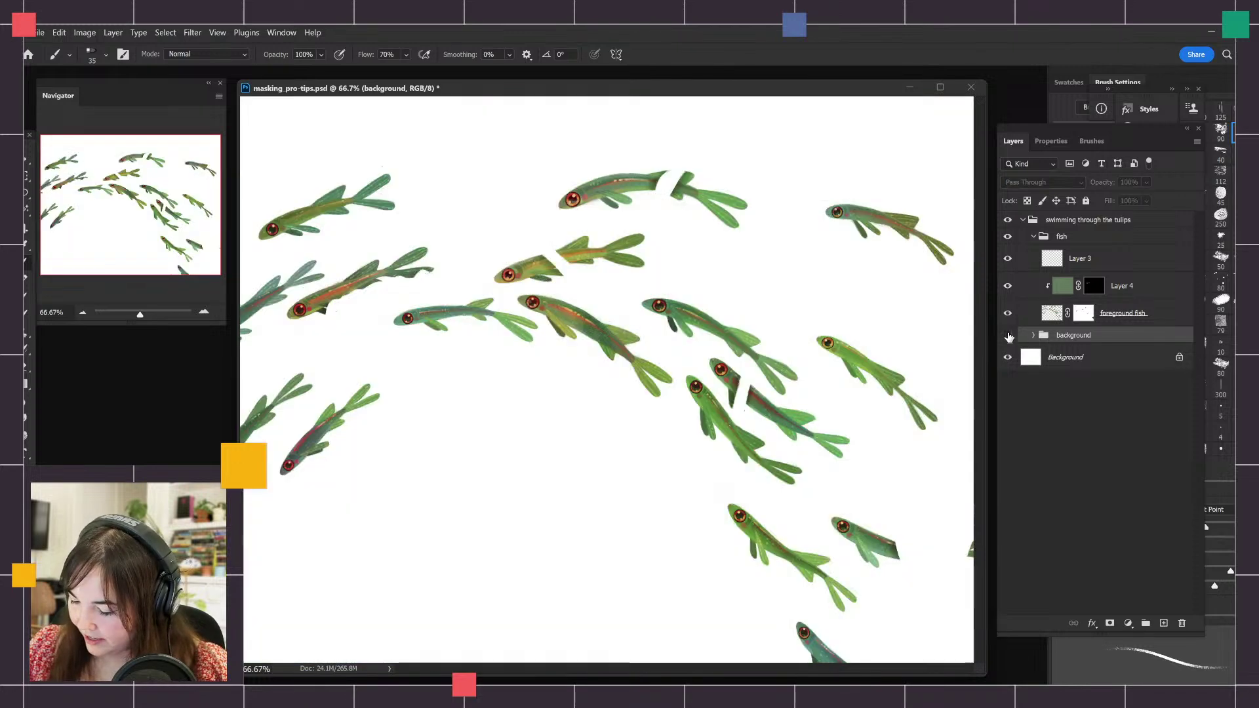
{"action": "left_click", "coordinate": [1010, 336]}
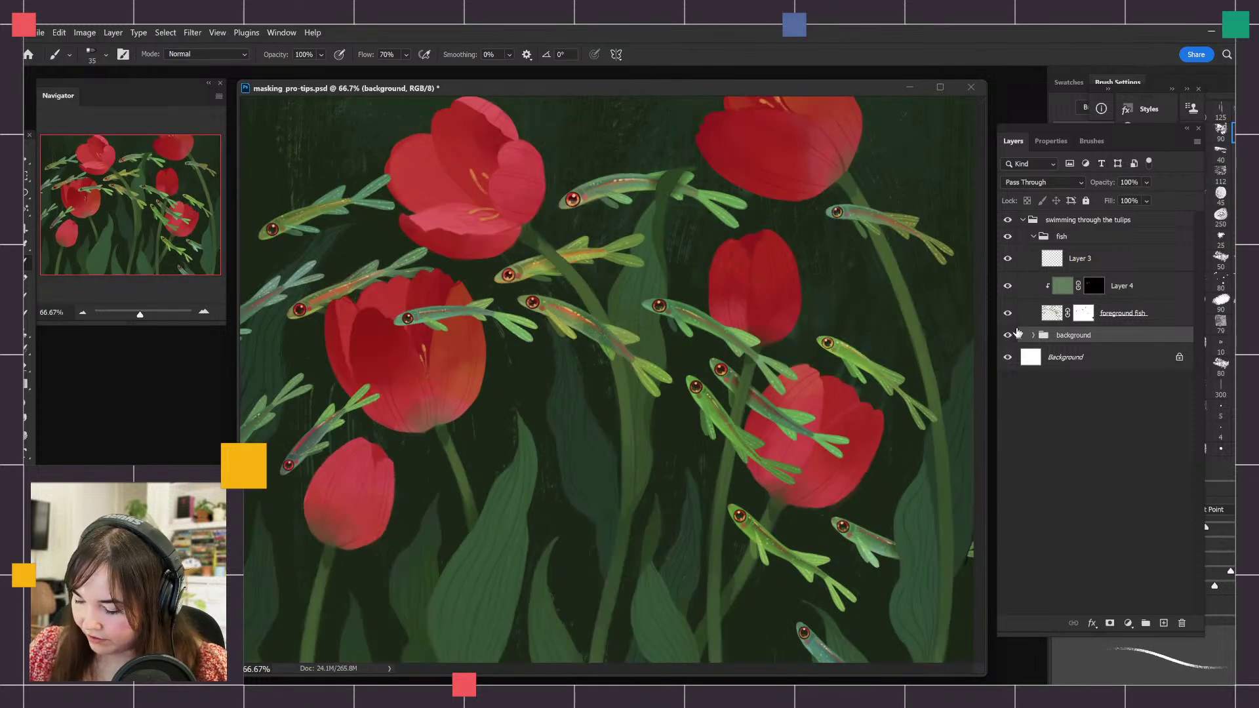
{"action": "left_click_drag", "start_coordinate": [838, 90], "coordinate": [801, 100]}
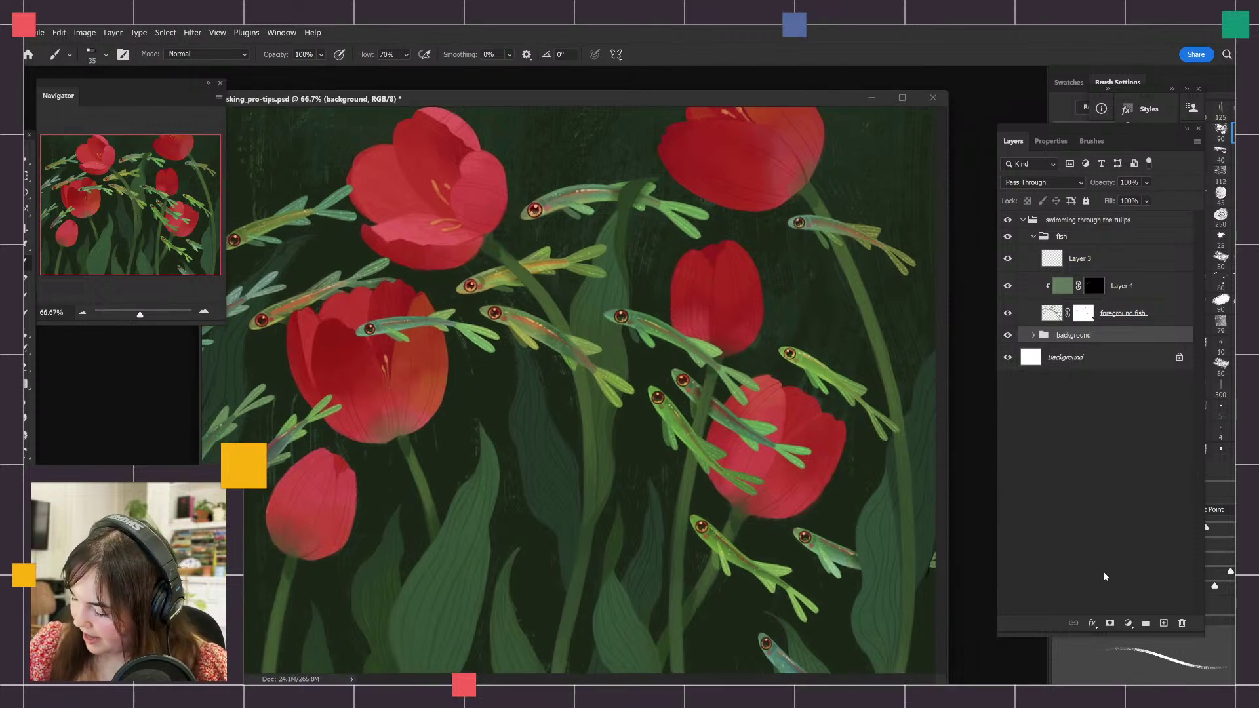
Add an empty layer mask to the background group, try a rectangular marquee around the central artwork, and deselect.
{"action": "left_click", "coordinate": [1112, 623]}
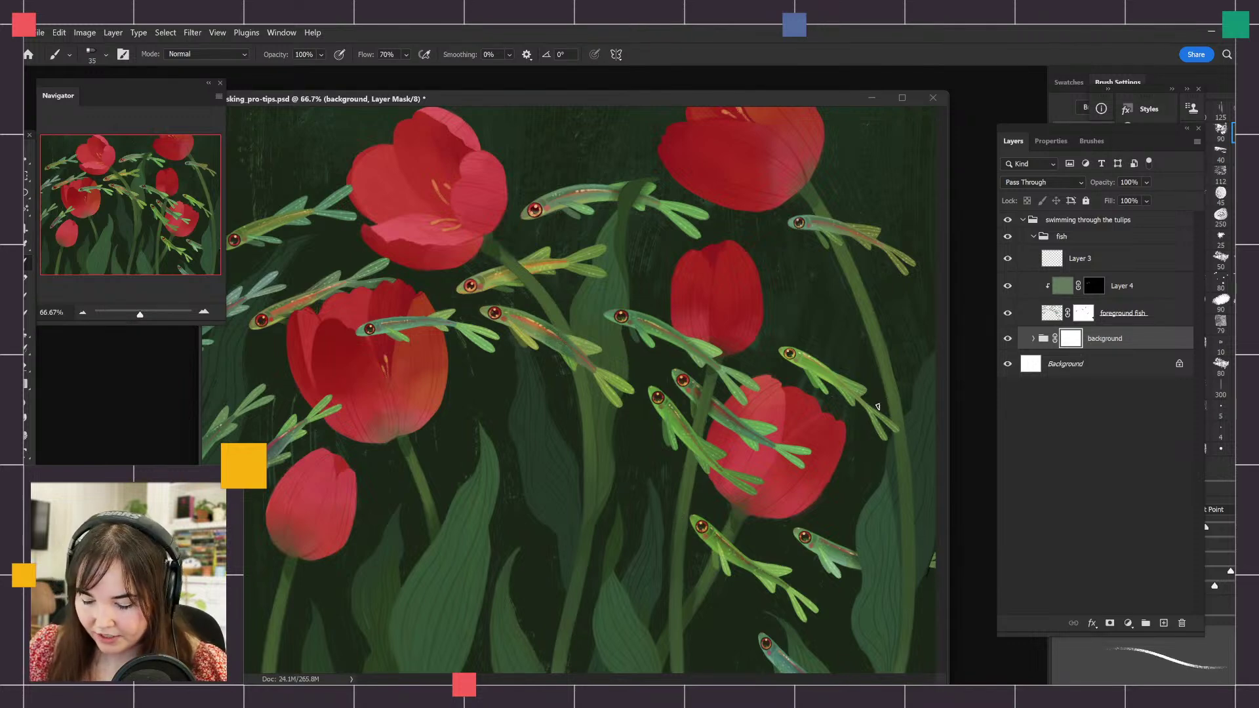
{"action": "key", "text": "m"}
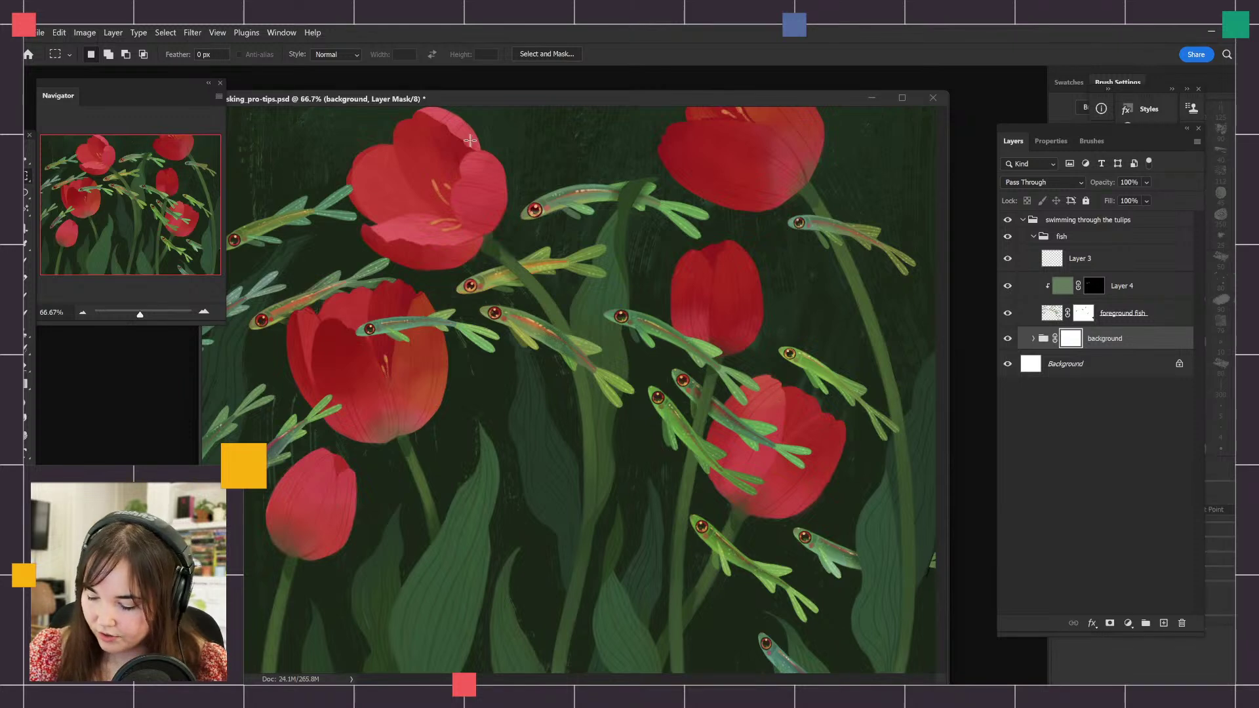
{"action": "left_click_drag", "start_coordinate": [452, 125], "coordinate": [779, 510]}
{"action": "left_click_drag", "start_coordinate": [779, 508], "coordinate": [788, 506]}
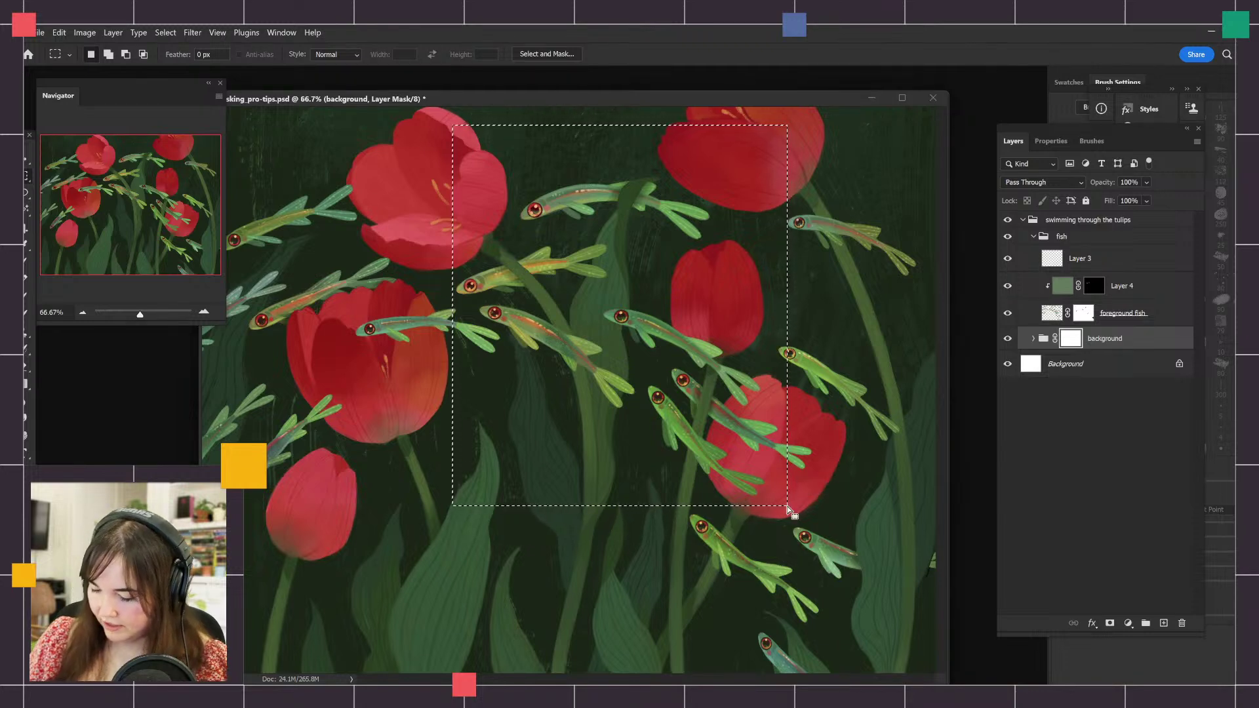
{"action": "key", "text": "ctrl+d"}
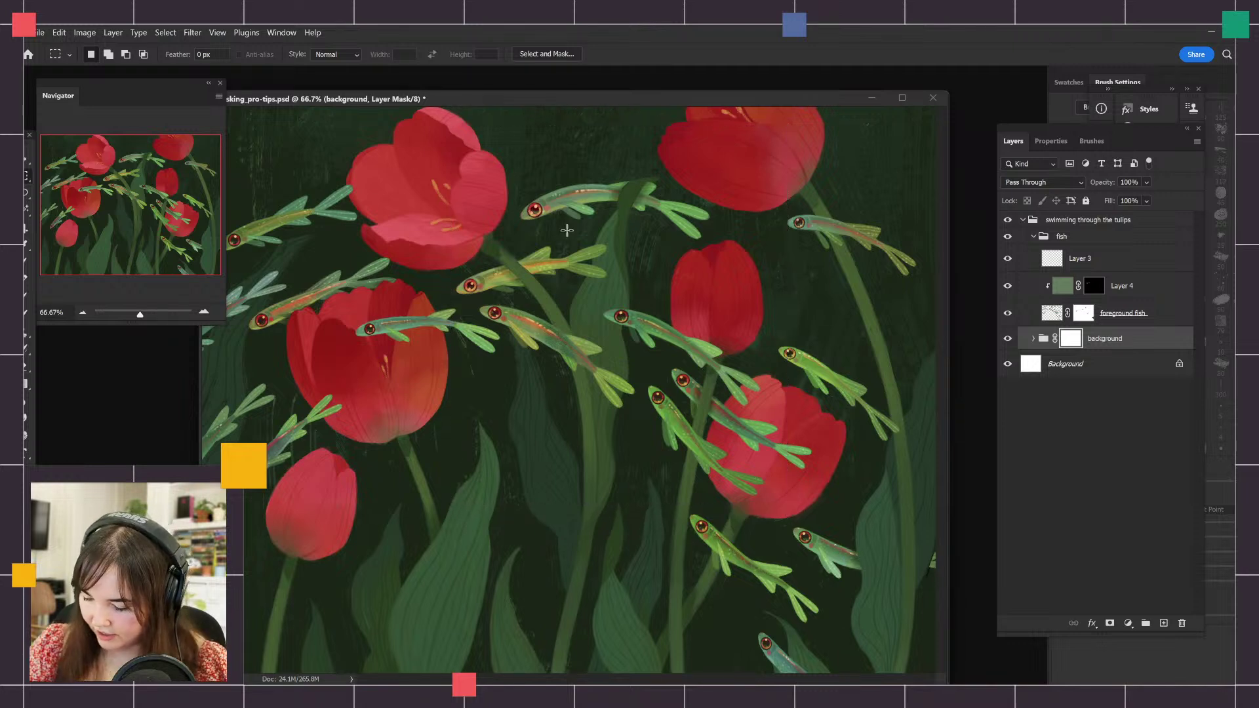
Marquee a rectangle around the central artwork and replace the background group's empty mask with one made from that selection.
{"action": "left_click_drag", "start_coordinate": [526, 164], "coordinate": [798, 511]}
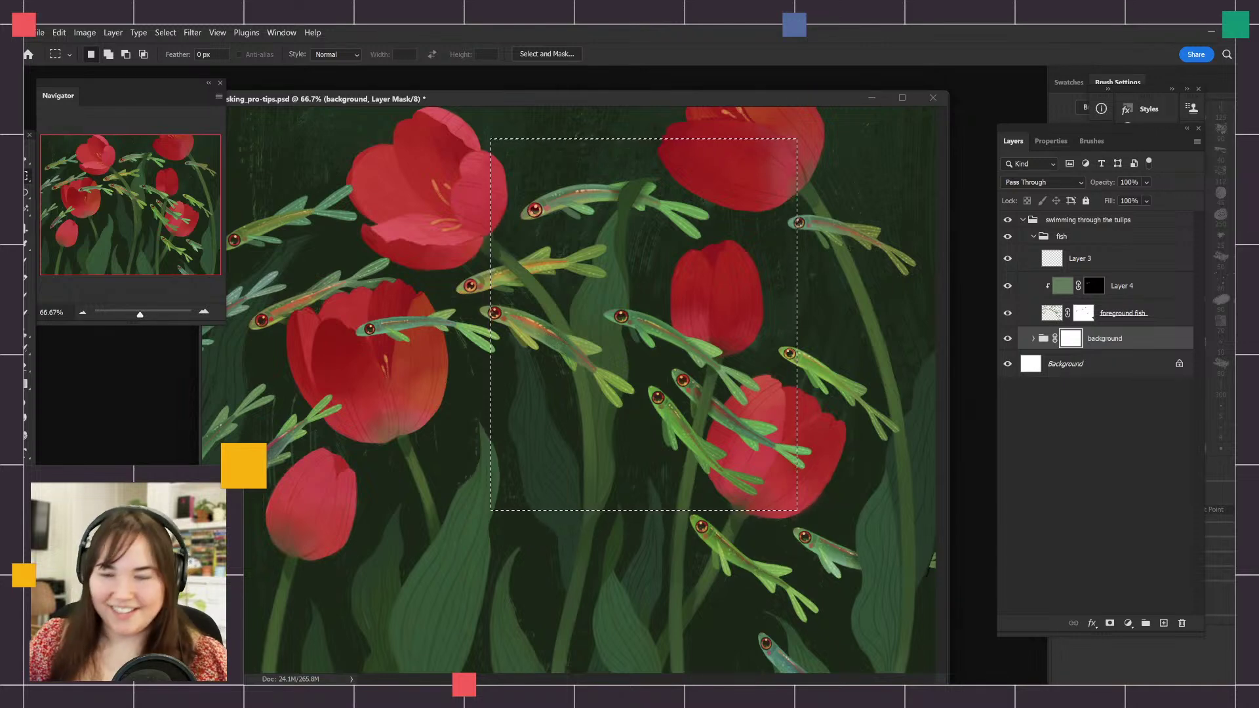
{"action": "right_click", "coordinate": [1071, 339]}
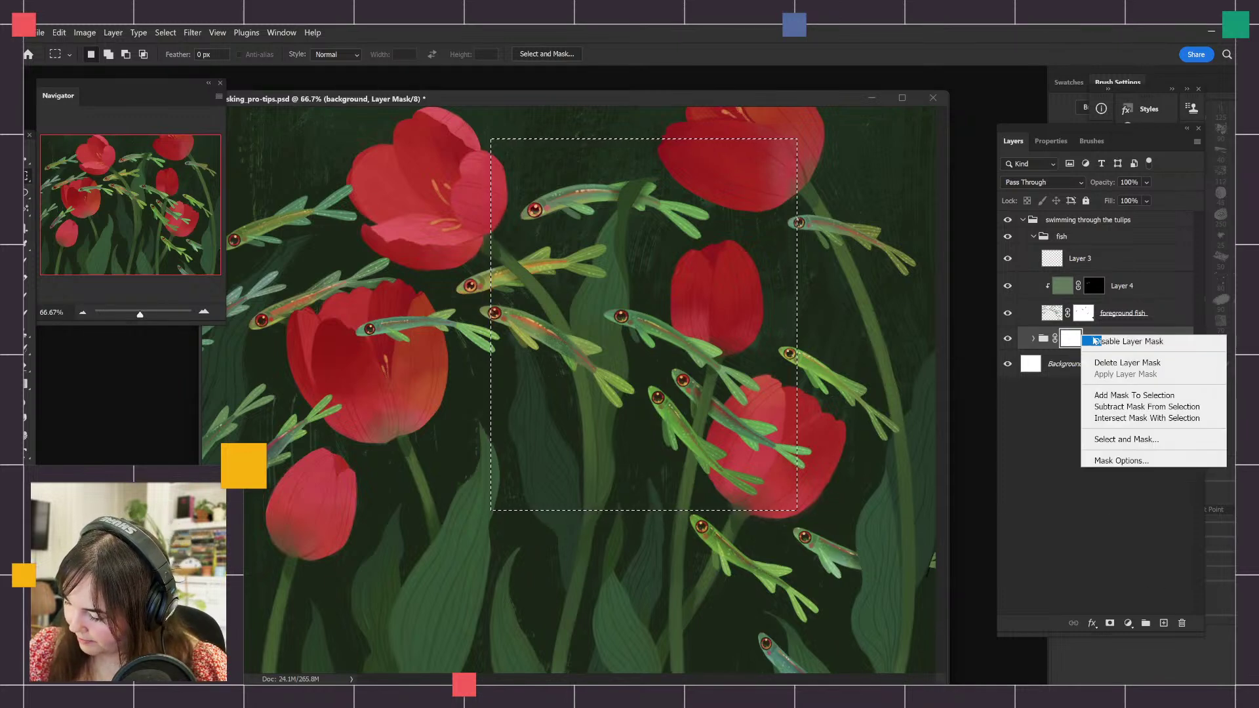
{"action": "left_click", "coordinate": [1134, 364]}
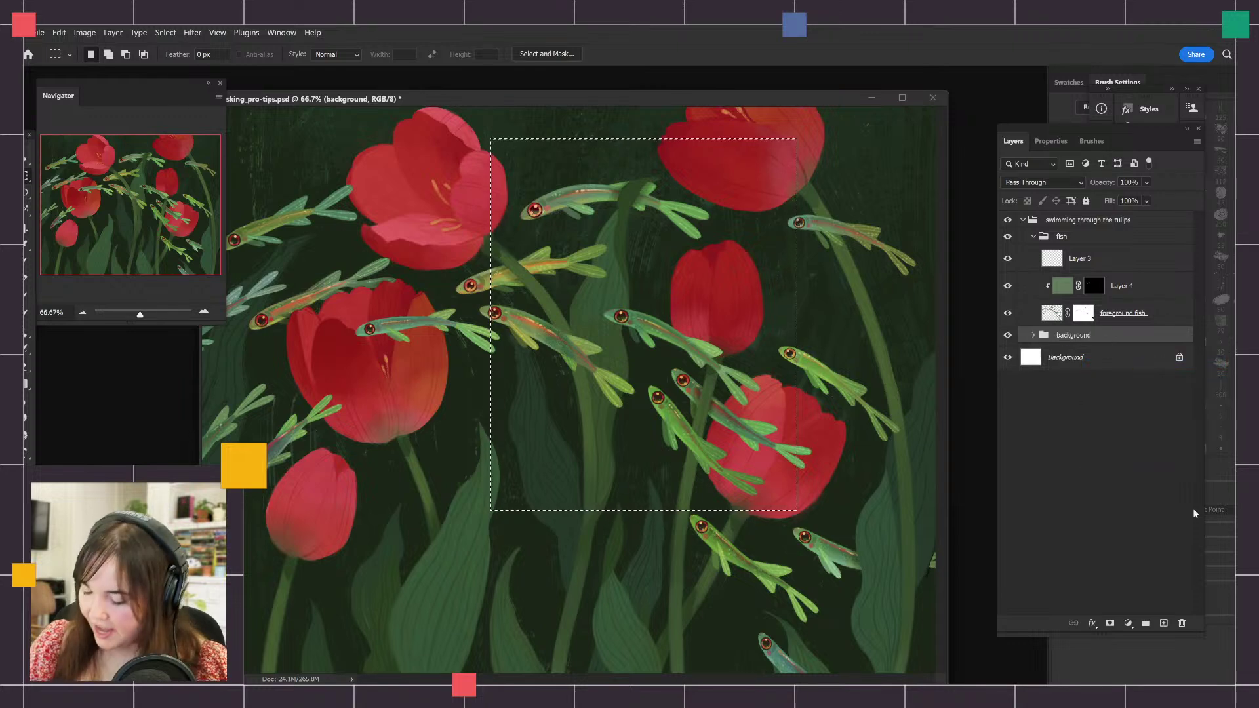
{"action": "left_click", "coordinate": [1110, 623]}
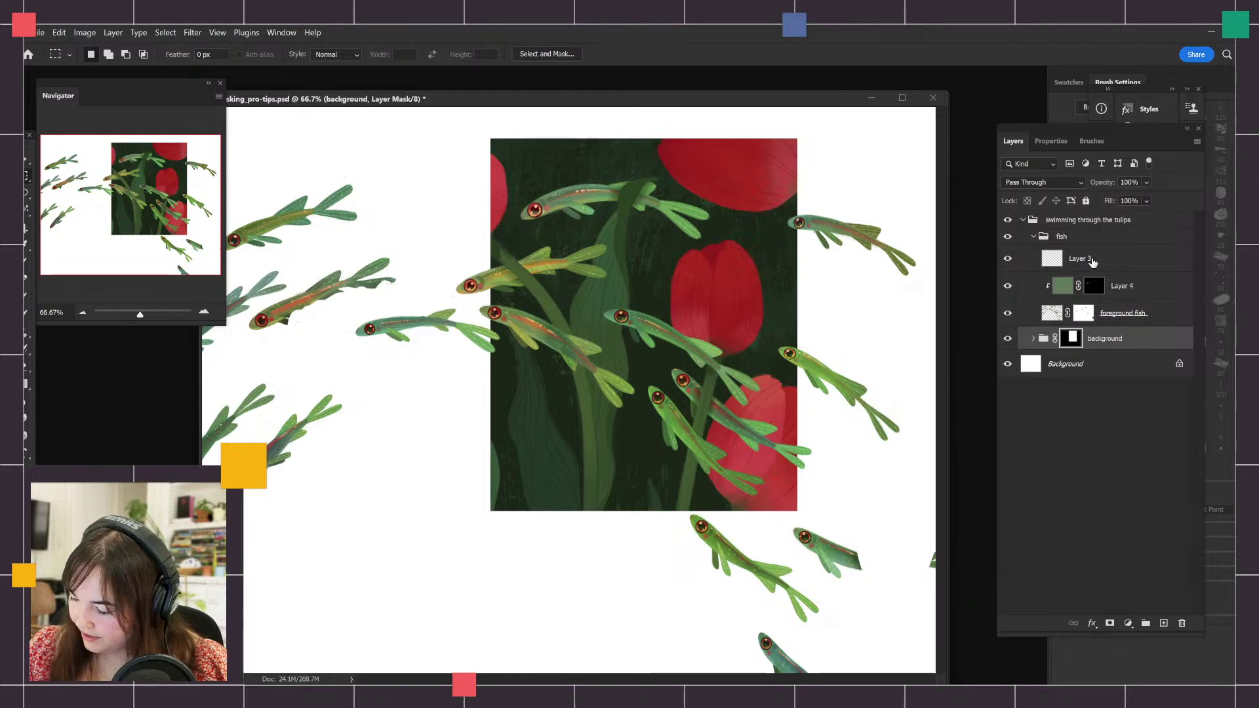
Collapse the fish group and add a layer mask to the whole group.
{"action": "left_click", "coordinate": [1034, 236]}
{"action": "left_click", "coordinate": [1062, 236]}
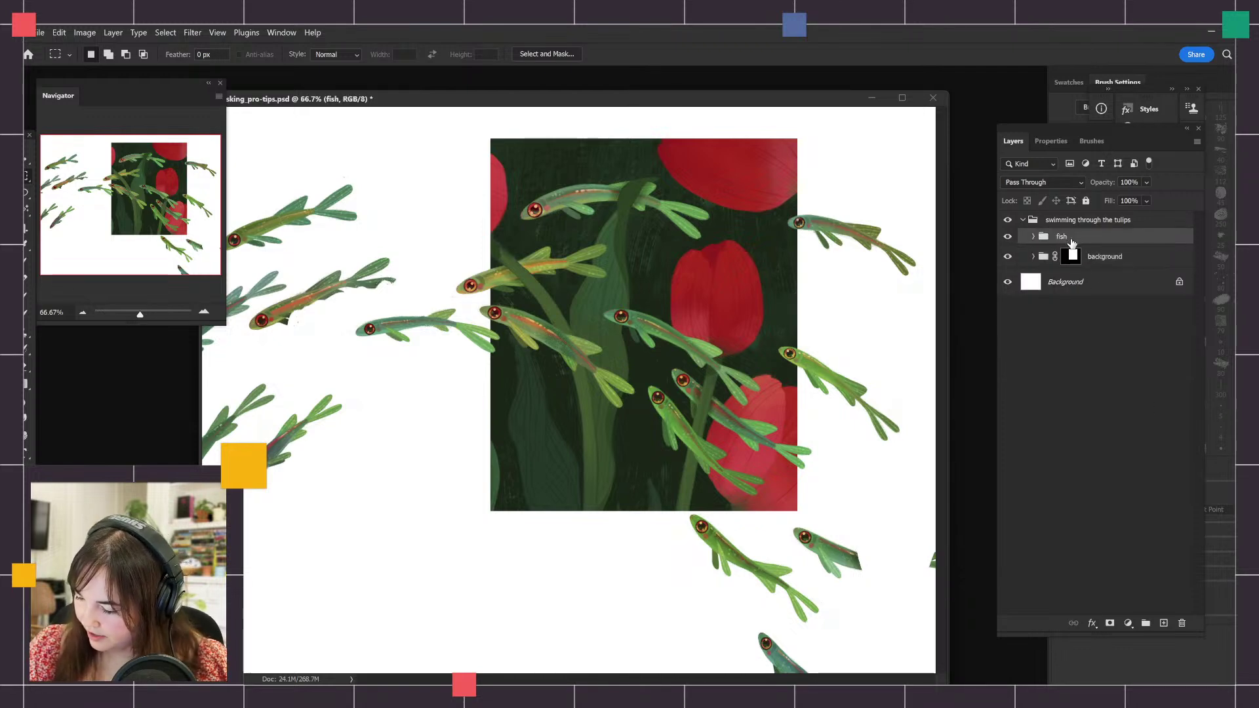
{"action": "left_click", "coordinate": [1113, 623]}
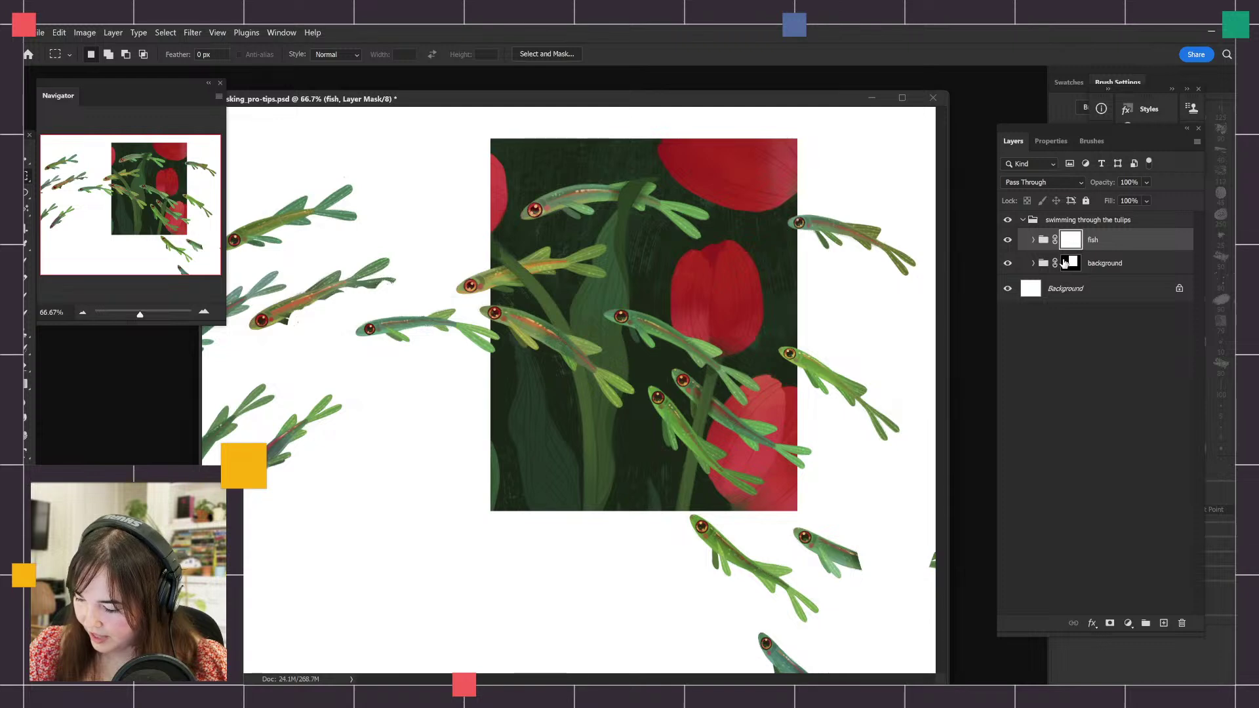
Toggle the fish group's visibility, try a freehand lasso around the fish left of the artwork, and clear the selection.
{"action": "left_click", "coordinate": [1008, 240]}
{"action": "left_click", "coordinate": [1008, 240]}
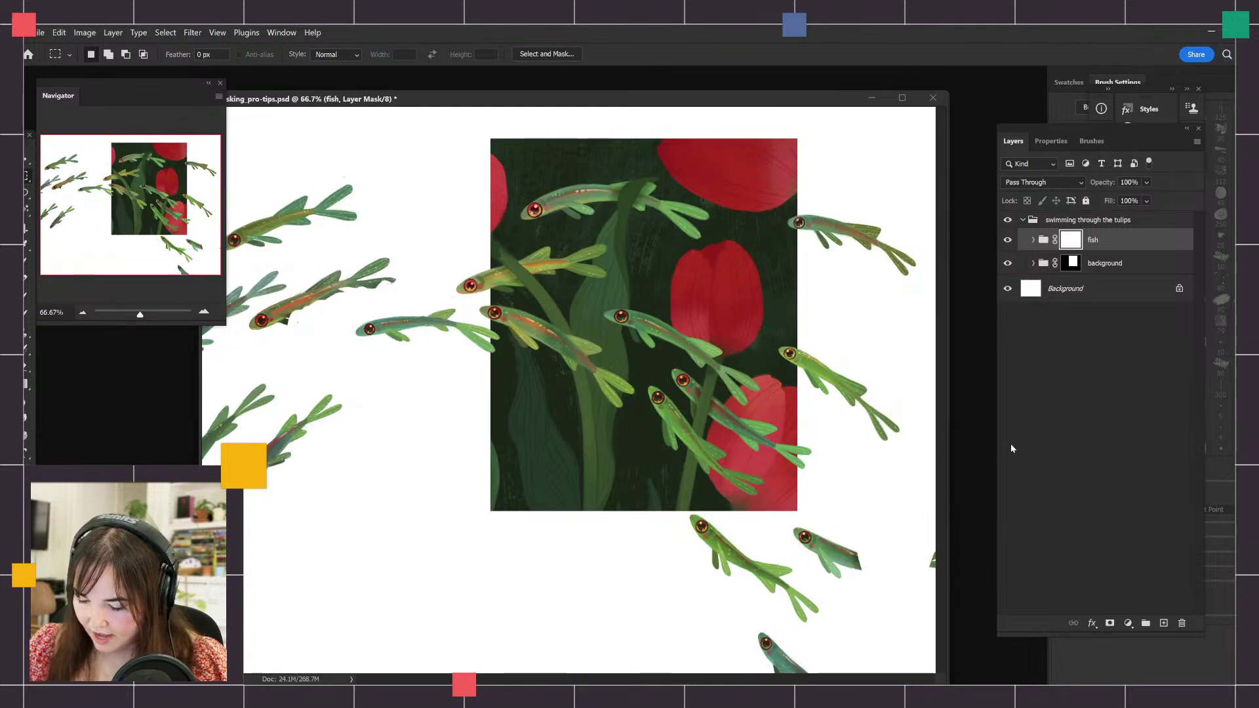
{"action": "key", "text": "l"}
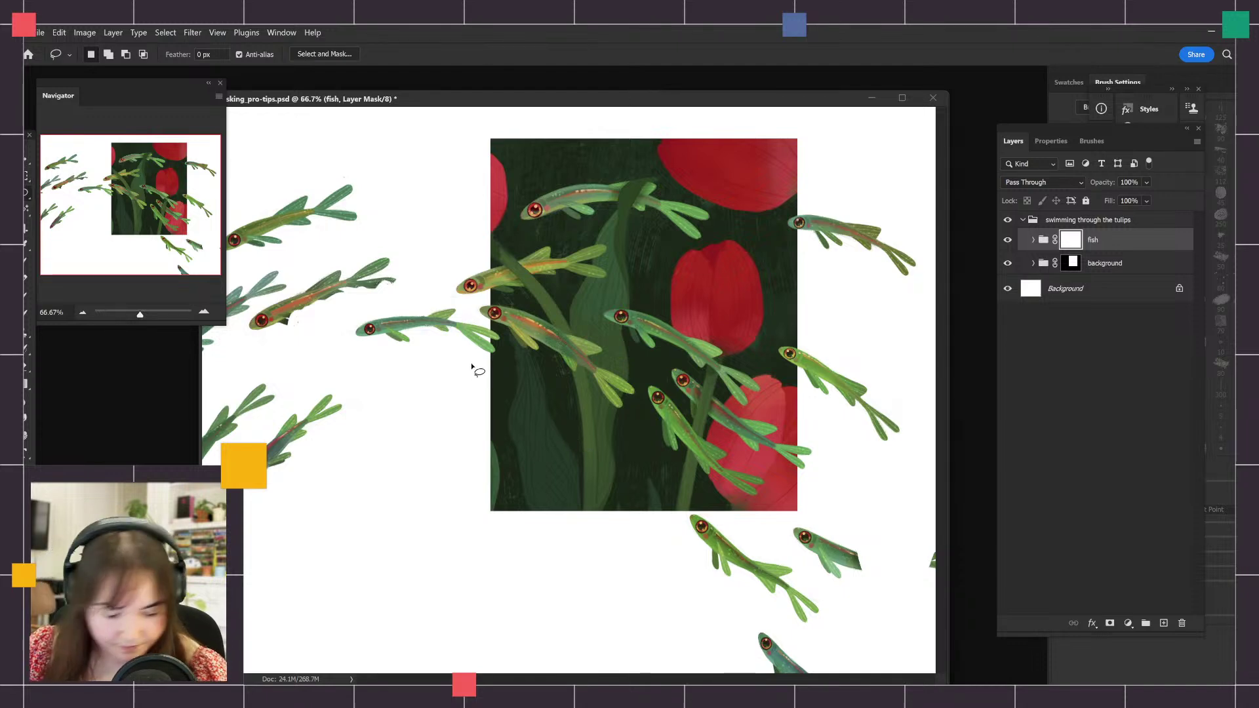
{"action": "key", "text": "ctrl+minus"}
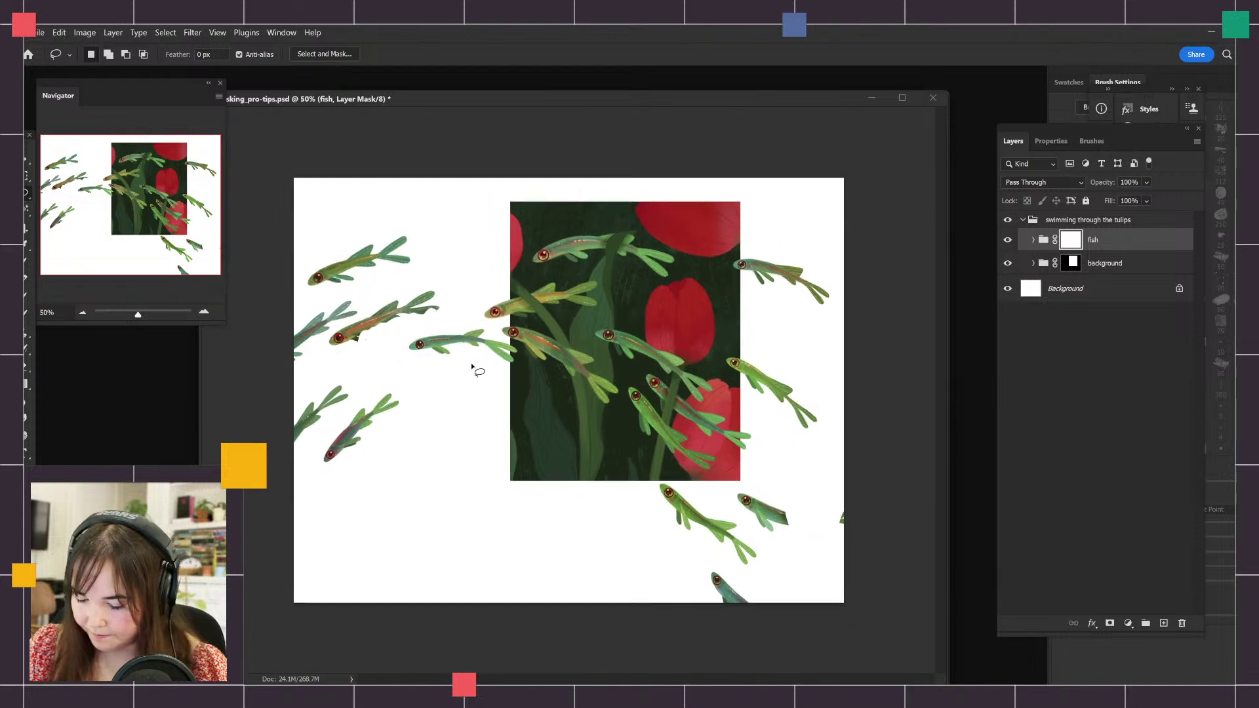
{"action": "mouse_move", "coordinate": [468, 313]}
{"action": "left_mouse_down"}
{"action": "mouse_move", "coordinate": [503, 351]}
{"action": "mouse_move", "coordinate": [473, 473]}
{"action": "mouse_move", "coordinate": [303, 510]}
{"action": "mouse_move", "coordinate": [245, 303]}
{"action": "mouse_move", "coordinate": [445, 201]}
{"action": "mouse_move", "coordinate": [459, 265]}
{"action": "left_mouse_up"}
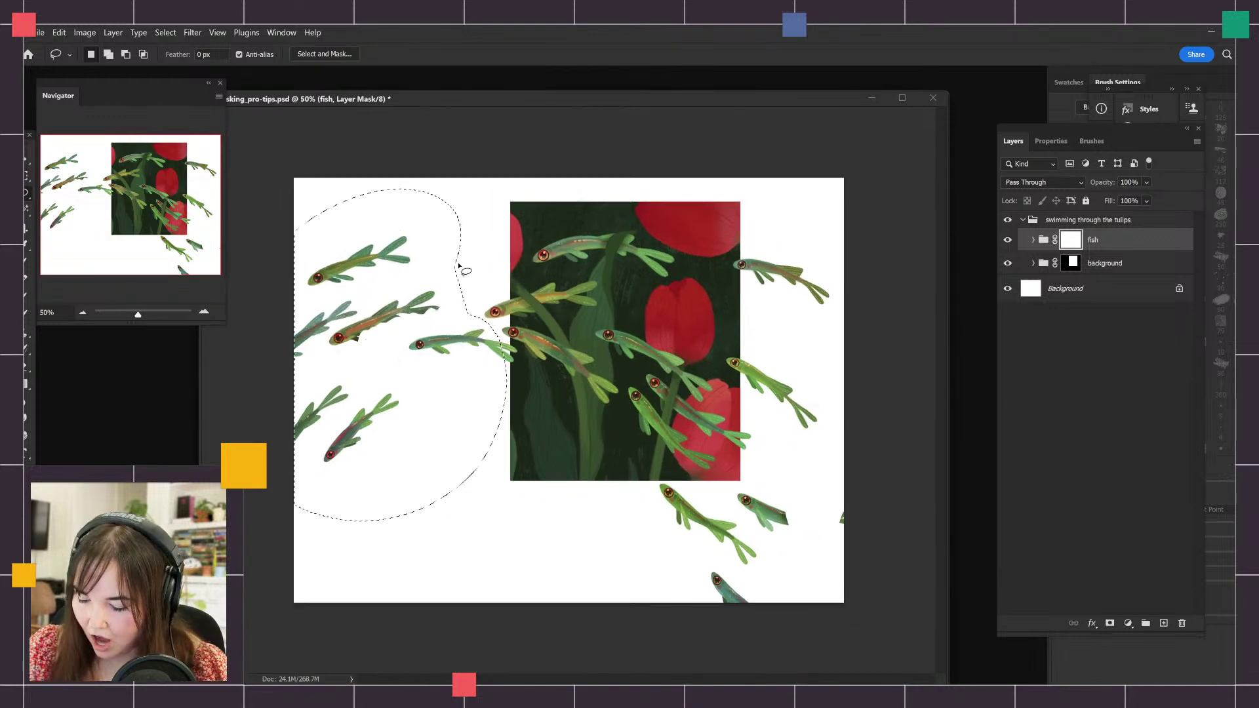
{"action": "key", "text": "ctrl+d"}
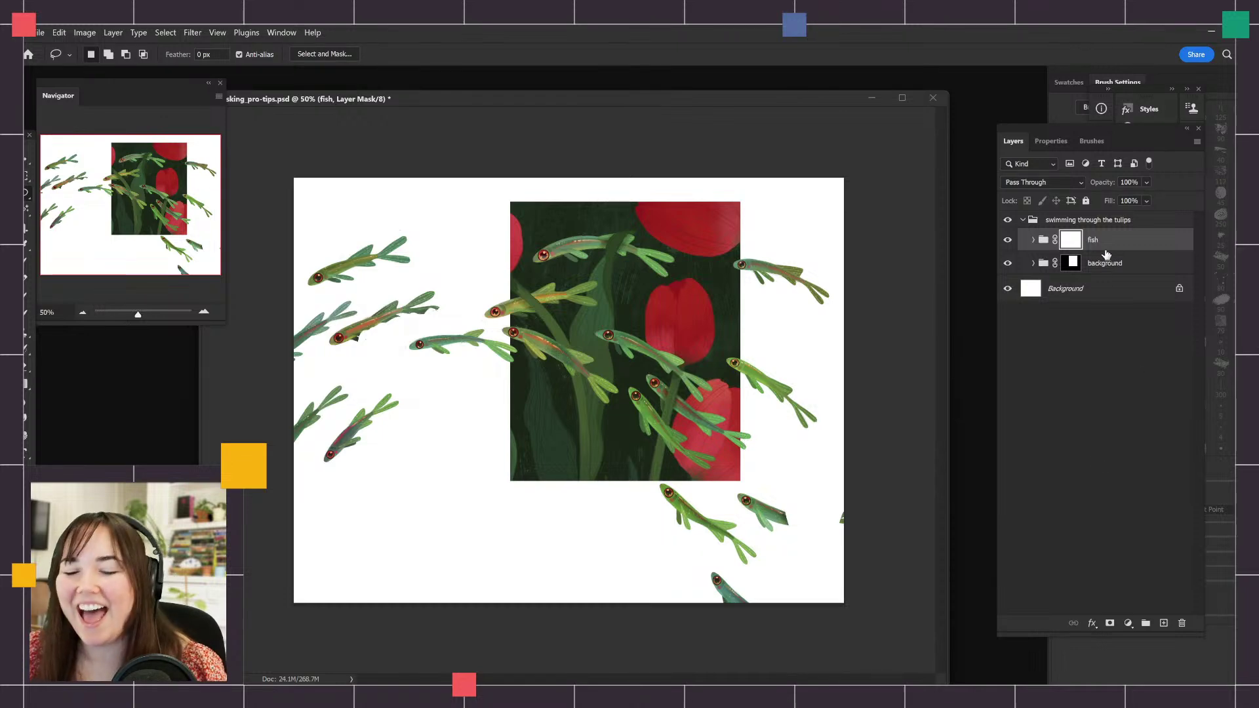
Delete the fish group's empty mask and copy the background group's rectangular mask onto the fish group.
{"action": "right_click", "coordinate": [1076, 240]}
{"action": "left_click", "coordinate": [1139, 269]}
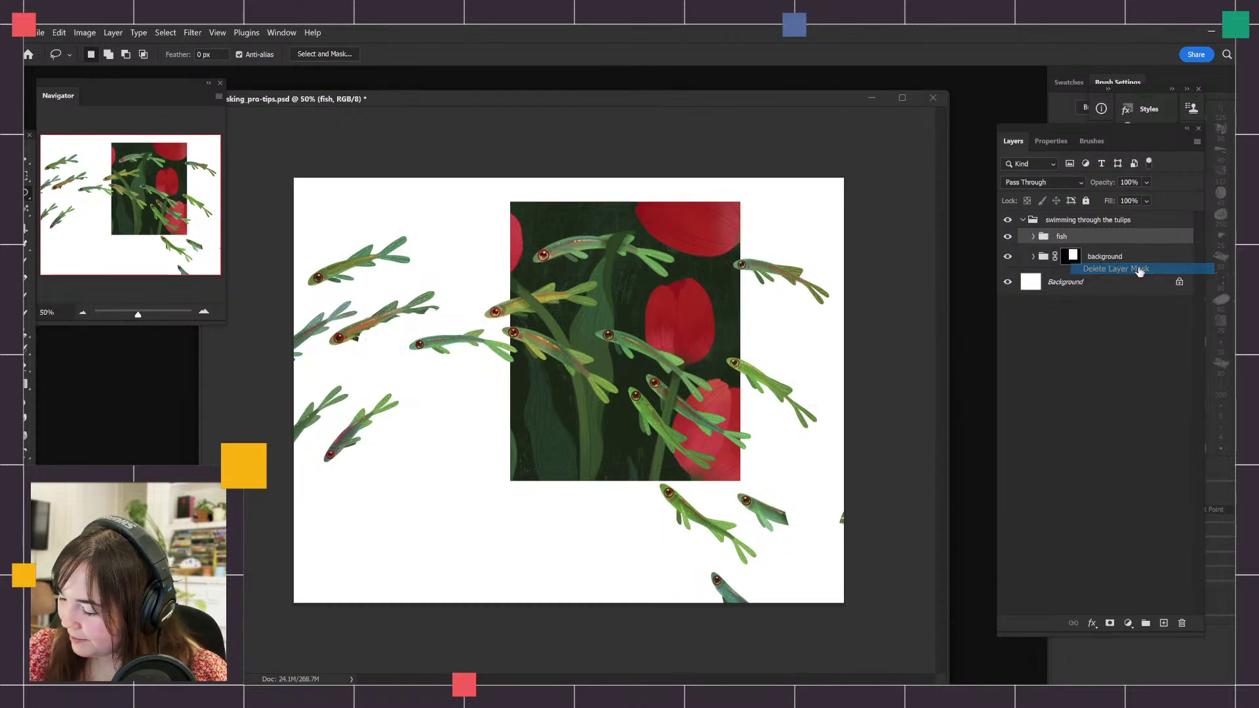
{"action": "left_click", "coordinate": [1073, 257]}
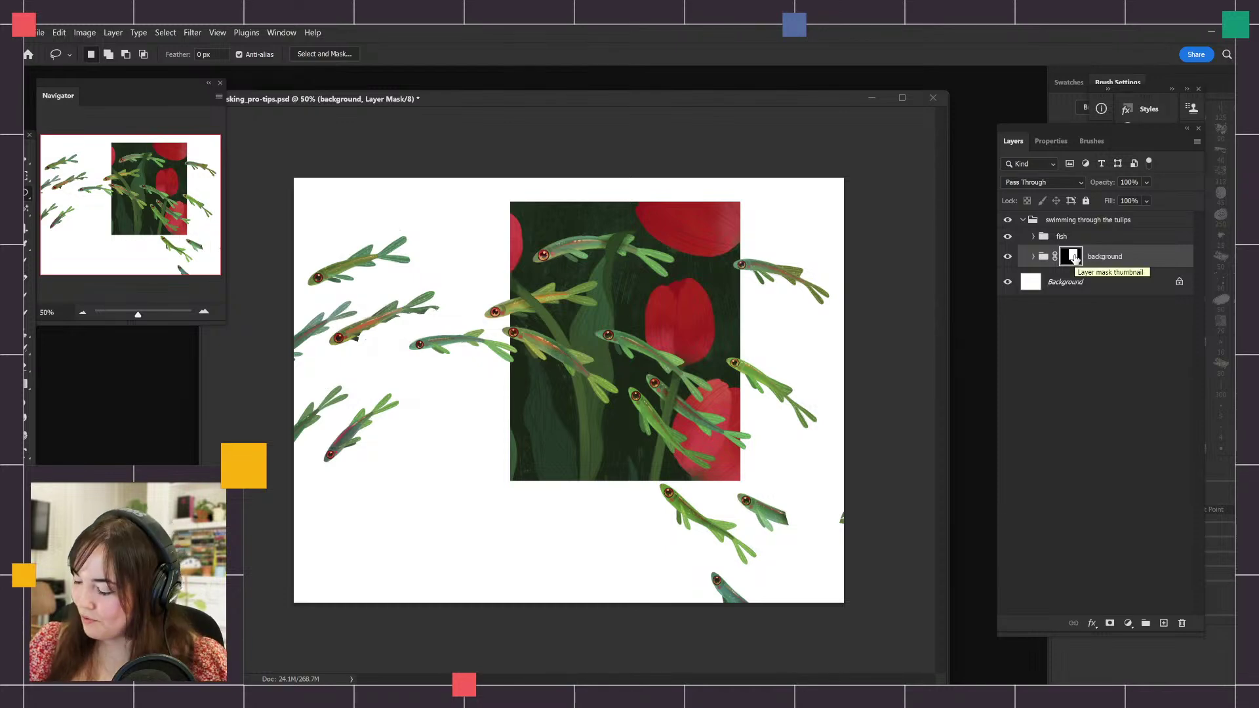
{"action": "left_click", "coordinate": [1008, 257]}
{"action": "left_click", "coordinate": [1008, 258]}
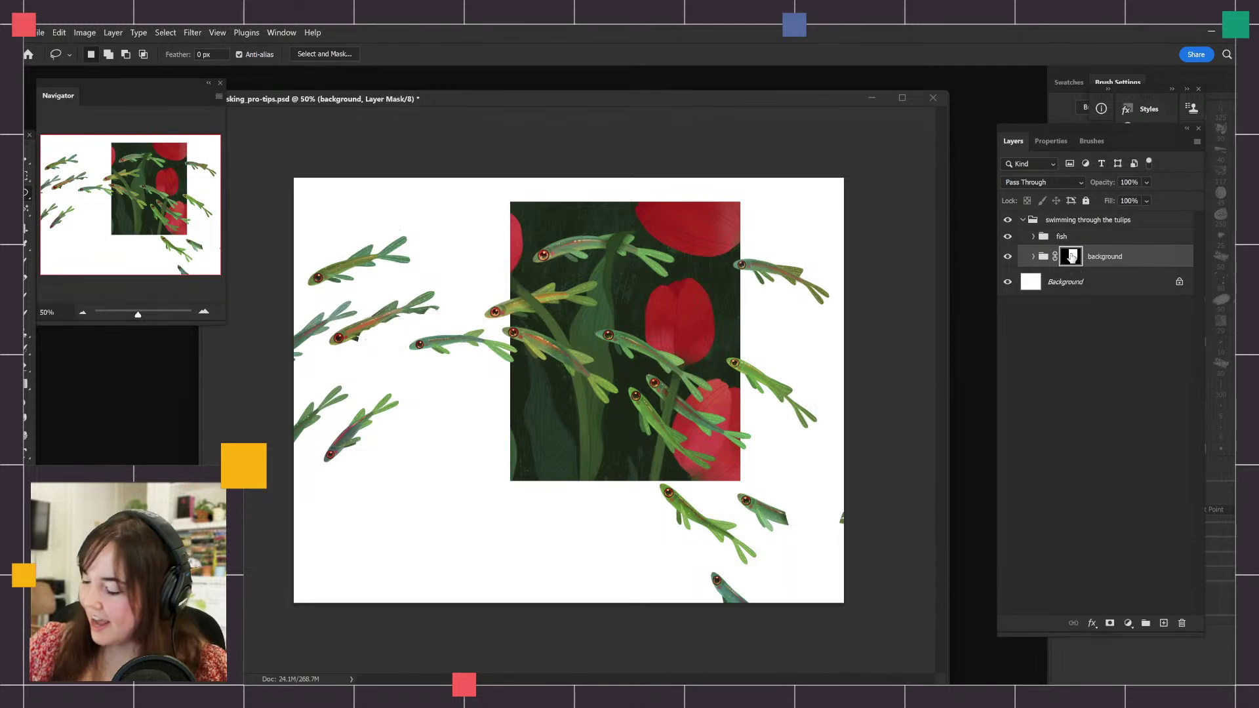
{"action": "left_click_drag", "start_coordinate": [1072, 256], "coordinate": [1075, 241]}
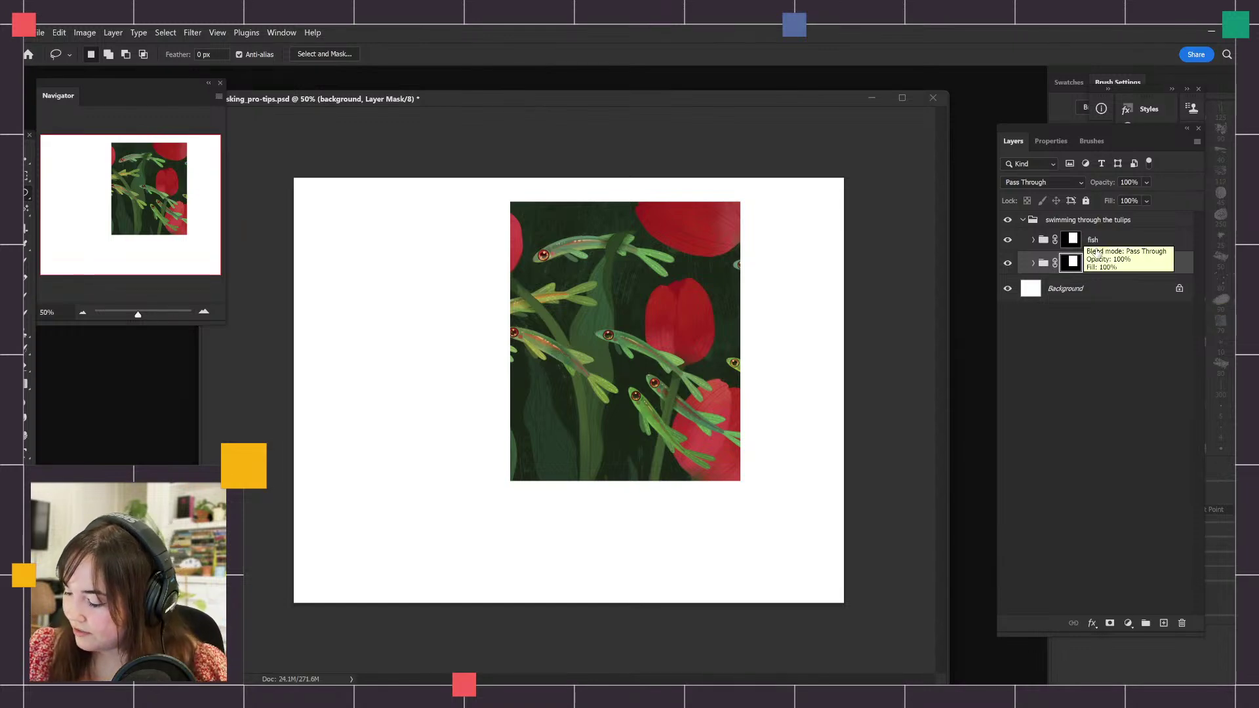
Paint on the fish group's mask with the brush enlarged to 125 px to reveal fish heads and a tail extending past the artwork's side edges.
{"action": "left_click", "coordinate": [1074, 241]}
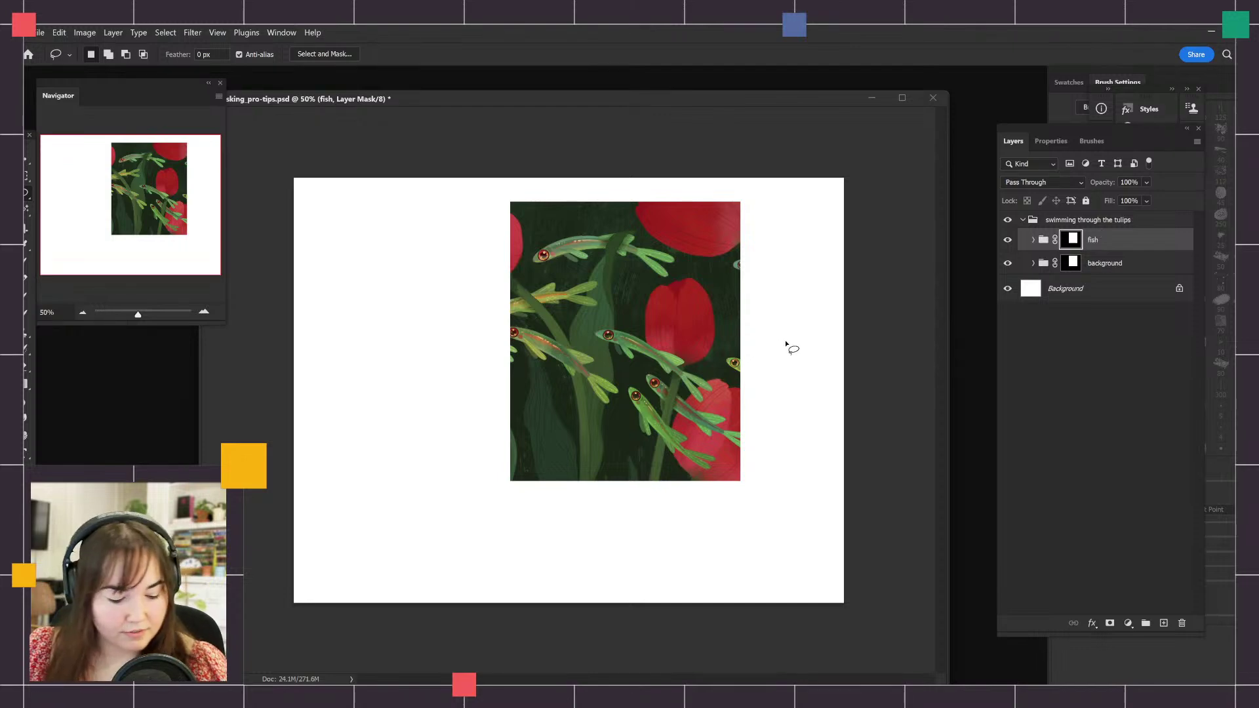
{"action": "key", "text": "b"}
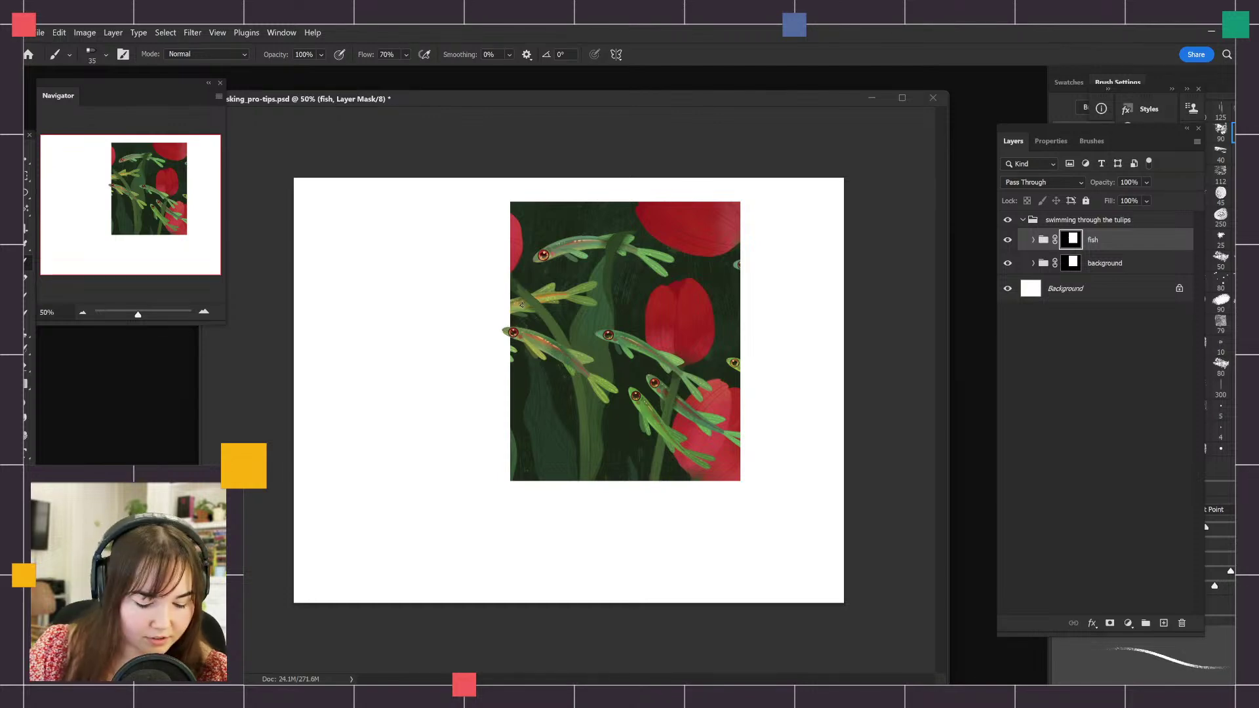
{"action": "key", "text": "bracketright"}
{"action": "key", "text": "bracketright"}
{"action": "key", "text": "bracketright"}
{"action": "key", "text": "bracketright"}
{"action": "key", "text": "bracketright"}
{"action": "key", "text": "bracketright"}
{"action": "key", "text": "bracketright"}
{"action": "key", "text": "bracketright"}
{"action": "key", "text": "bracketright"}
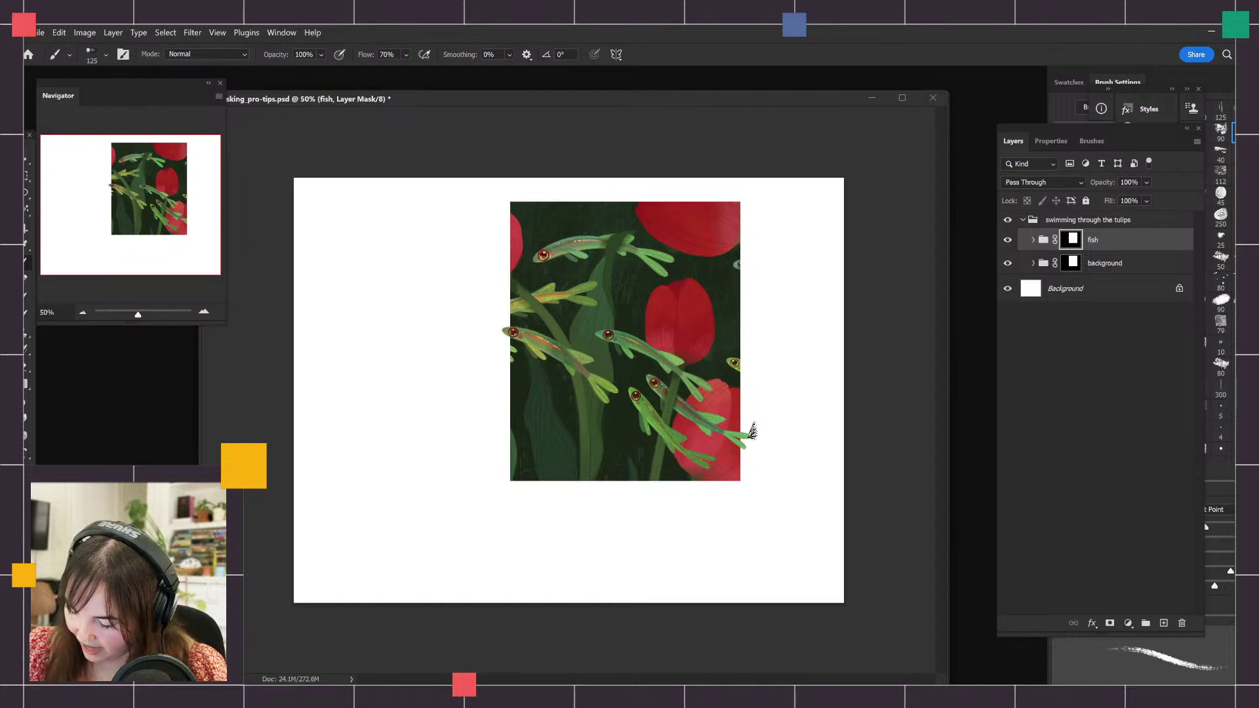
{"action": "left_click_drag", "start_coordinate": [752, 430], "coordinate": [740, 436]}
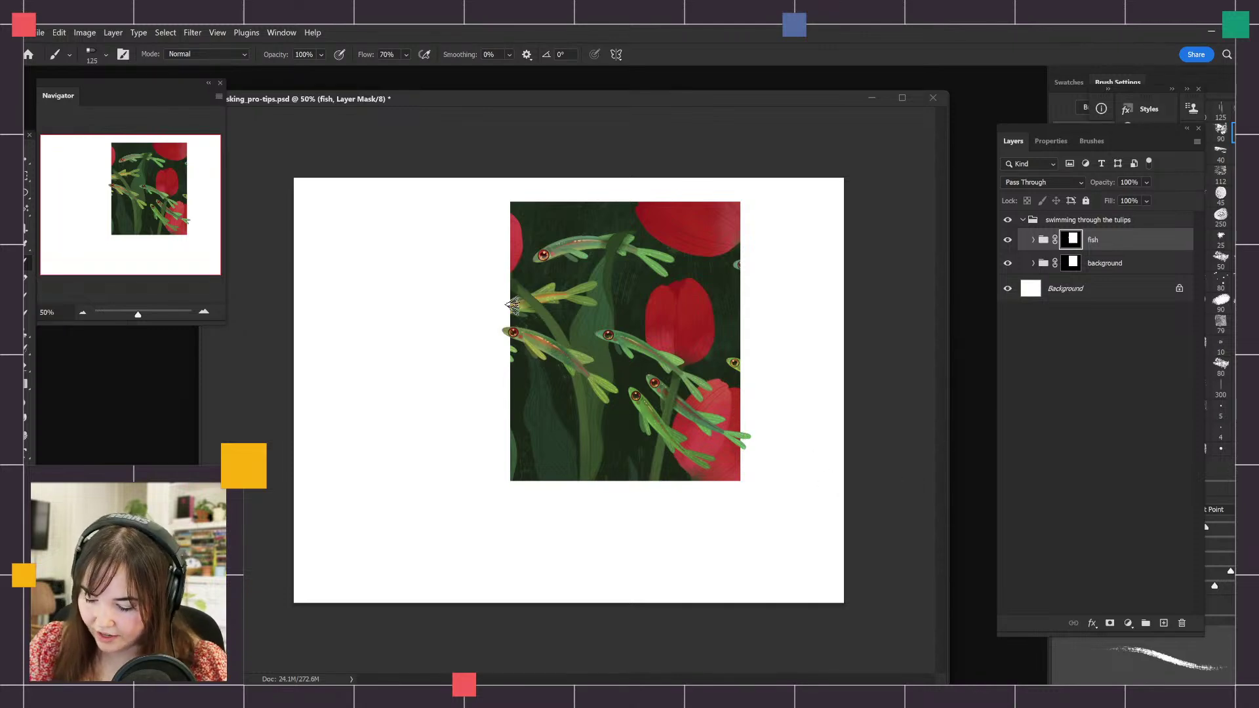
{"action": "mouse_move", "coordinate": [512, 305]}
{"action": "left_mouse_down"}
{"action": "mouse_move", "coordinate": [492, 313]}
{"action": "mouse_move", "coordinate": [515, 319]}
{"action": "mouse_move", "coordinate": [503, 316]}
{"action": "mouse_move", "coordinate": [515, 298]}
{"action": "left_mouse_up"}
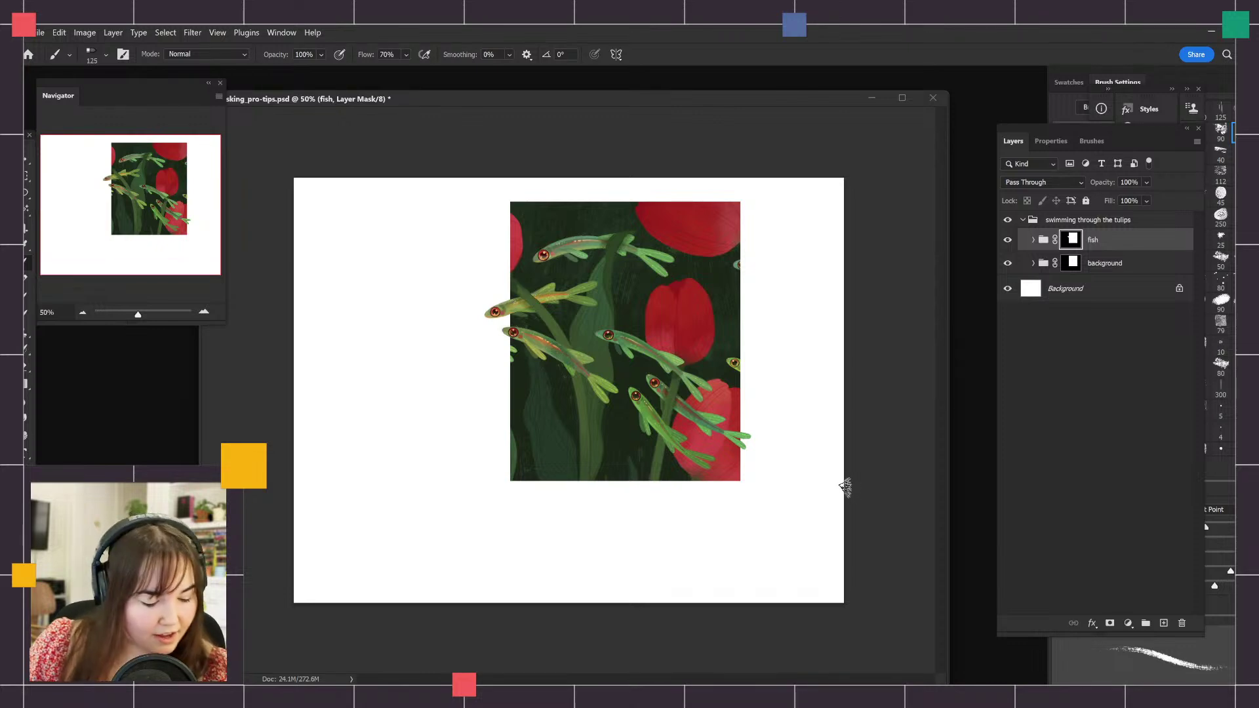
Try cropping the canvas closely around the central artwork, and undo the crop.
{"action": "key", "text": "c"}
{"action": "left_click_drag", "start_coordinate": [463, 190], "coordinate": [789, 509]}
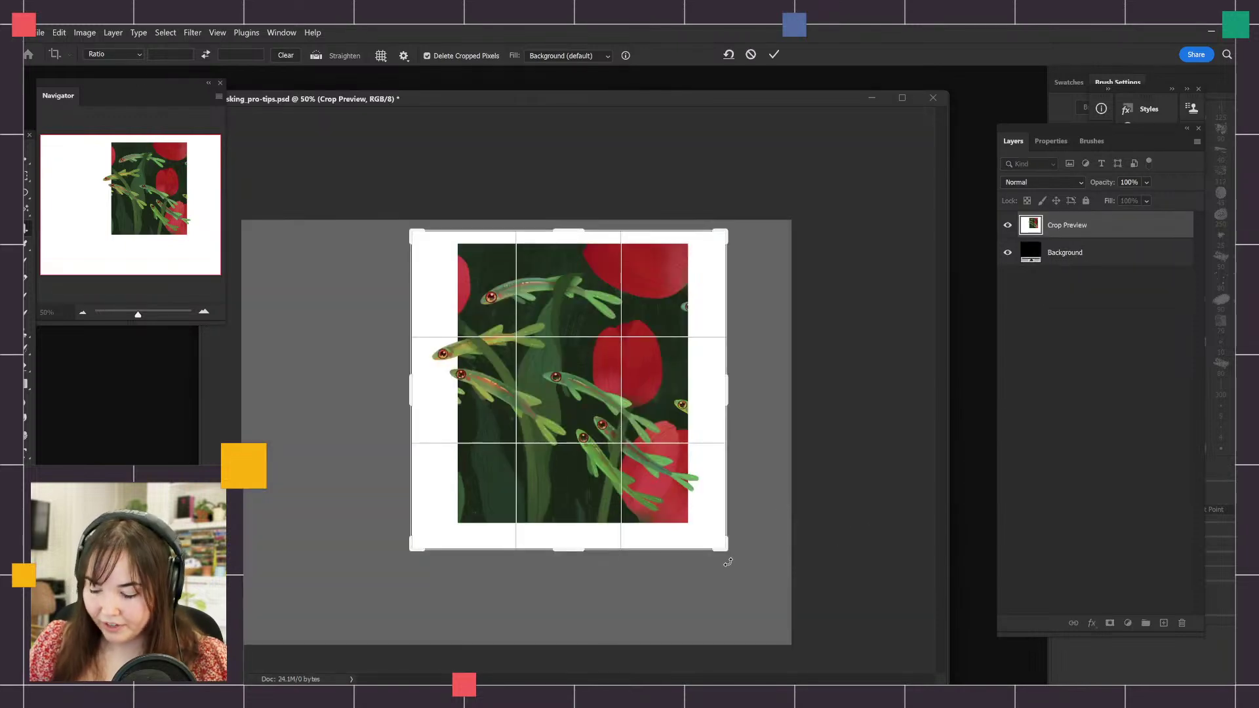
{"action": "double_click", "coordinate": [699, 506]}
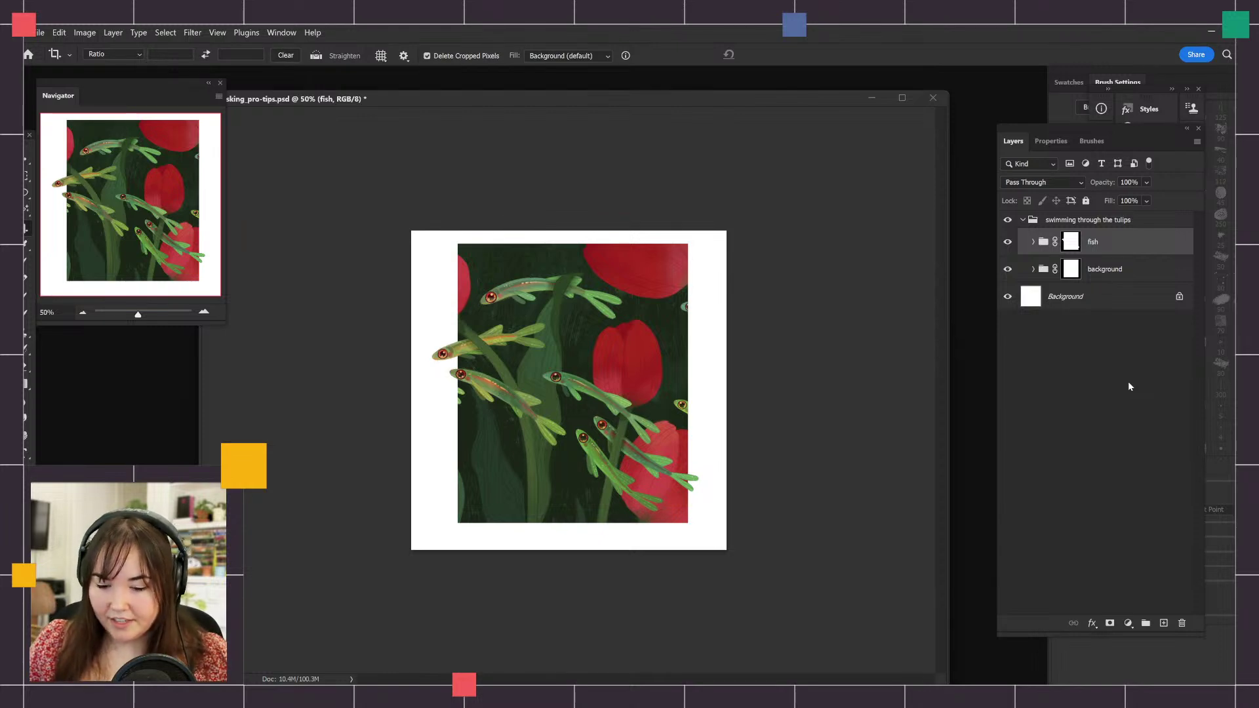
{"action": "key", "text": "ctrl"}
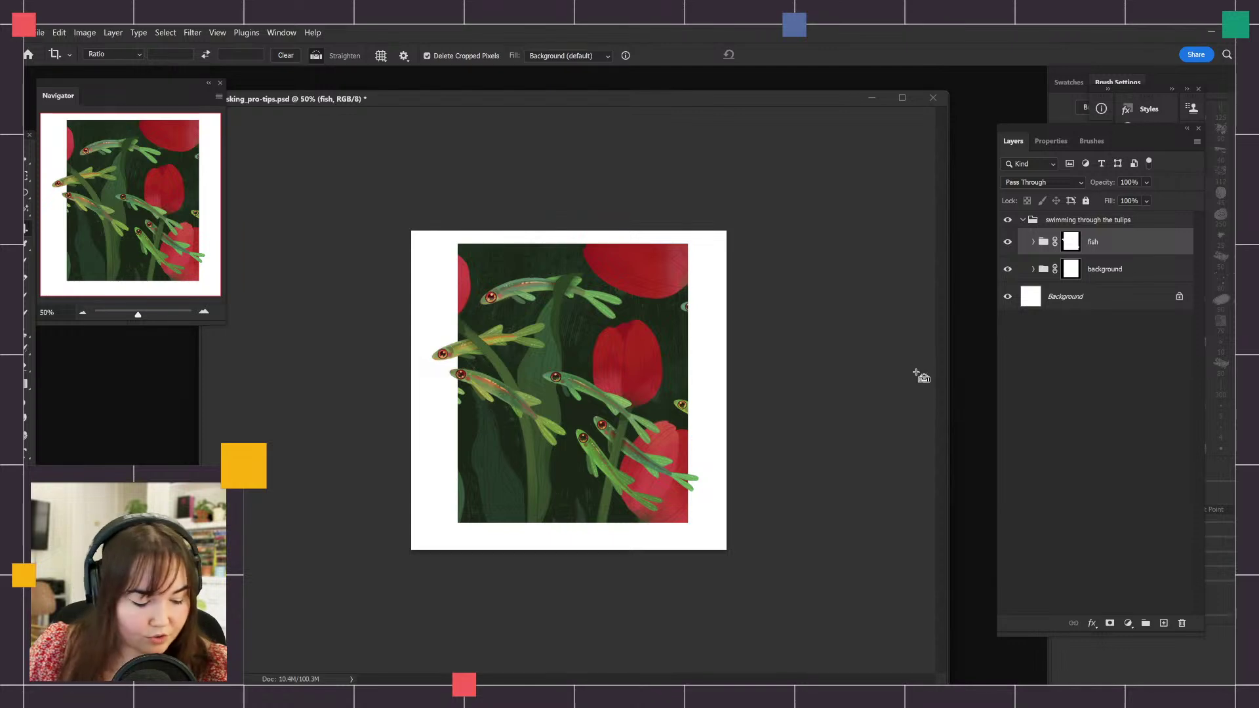
{"action": "key", "text": "ctrl+z"}
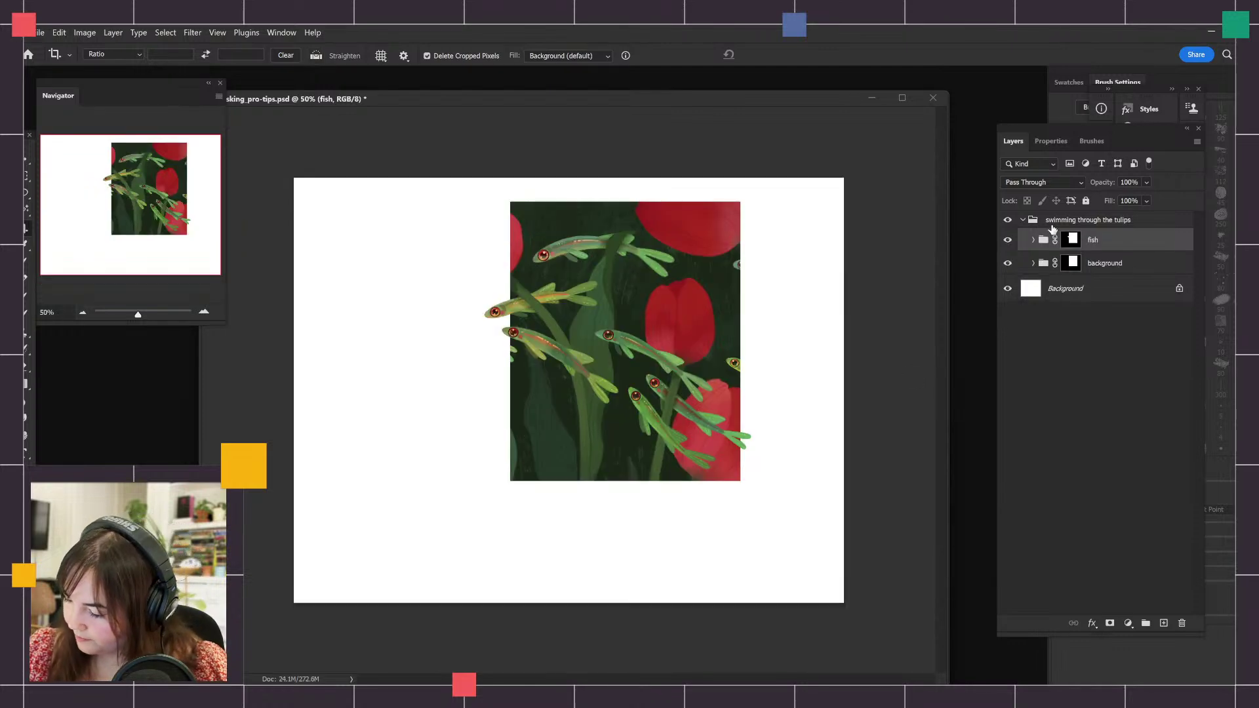
Examine the masked fish with the background group hidden, show it again, and expand the fish group to review its layers.
{"action": "left_click", "coordinate": [1007, 263]}
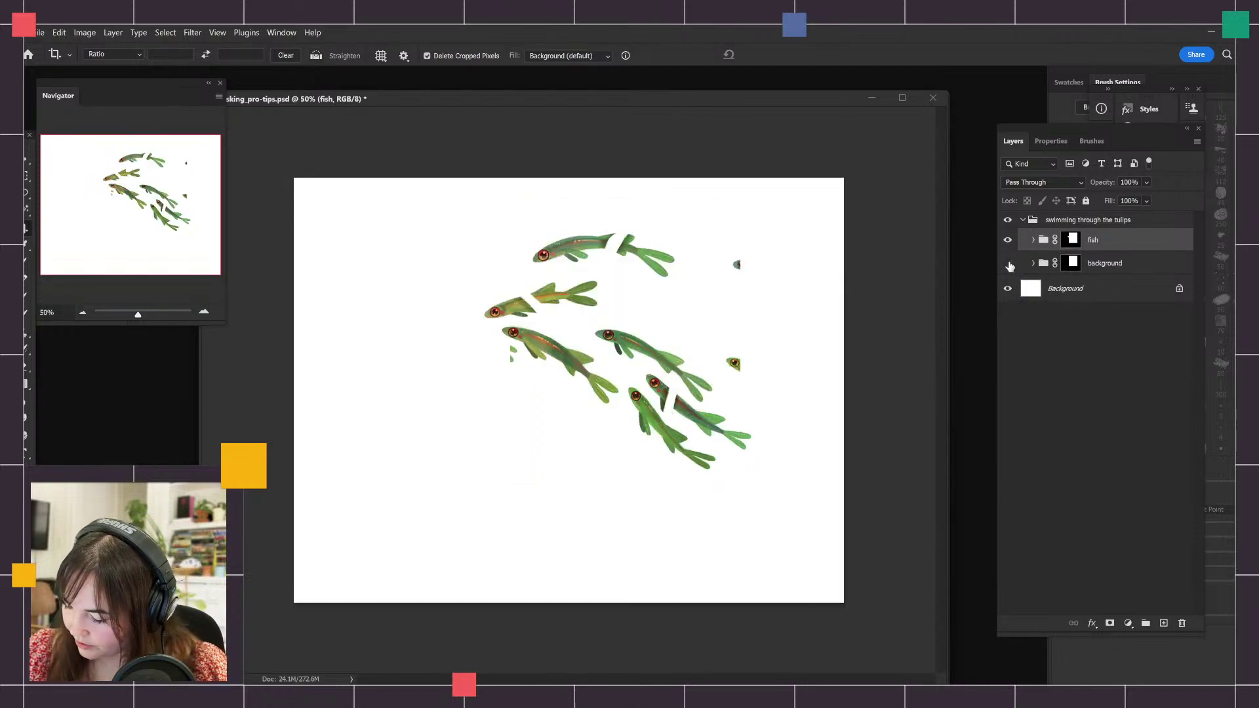
{"action": "left_click", "coordinate": [1007, 263]}
{"action": "left_click", "coordinate": [1034, 240]}
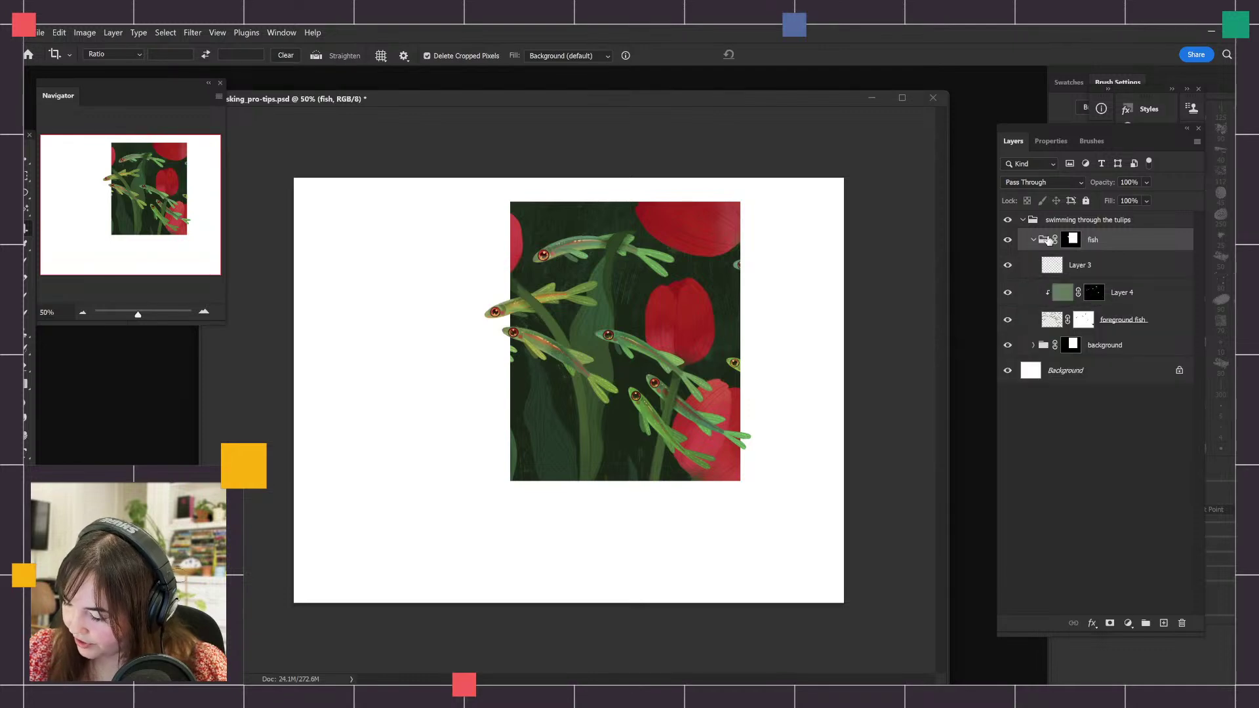
{"action": "left_click", "coordinate": [1059, 299]}
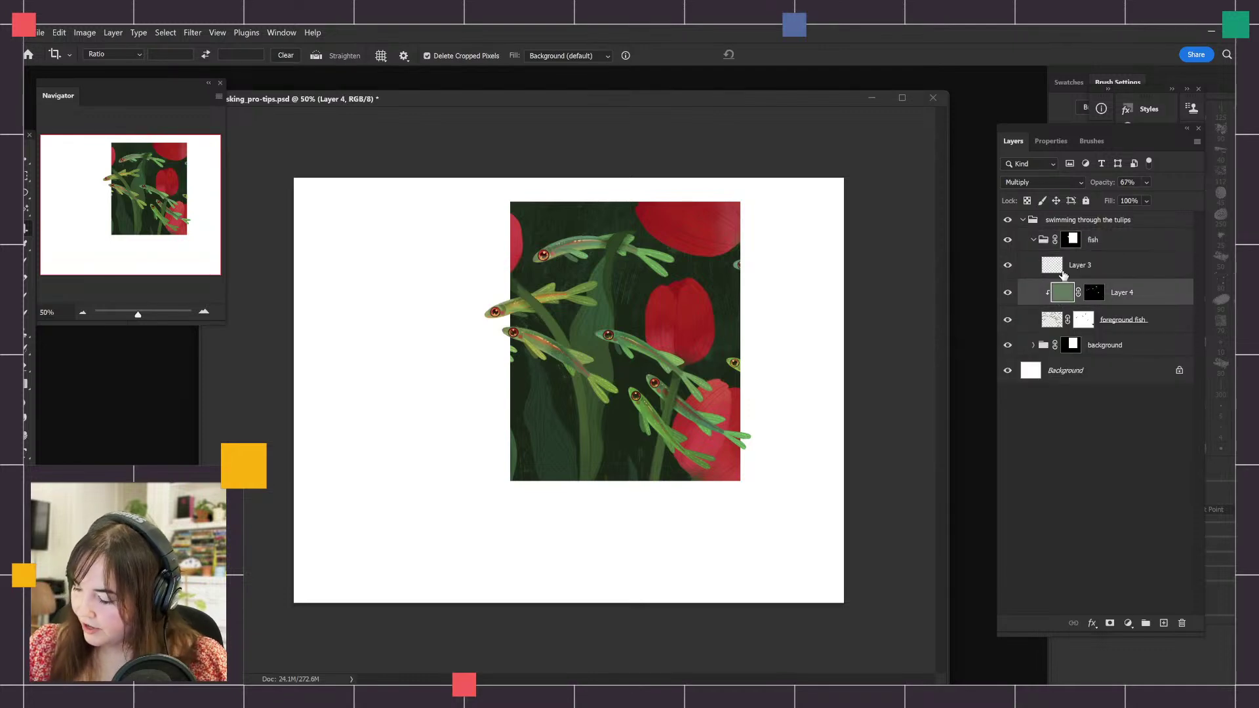
{"action": "left_click", "coordinate": [1092, 273]}
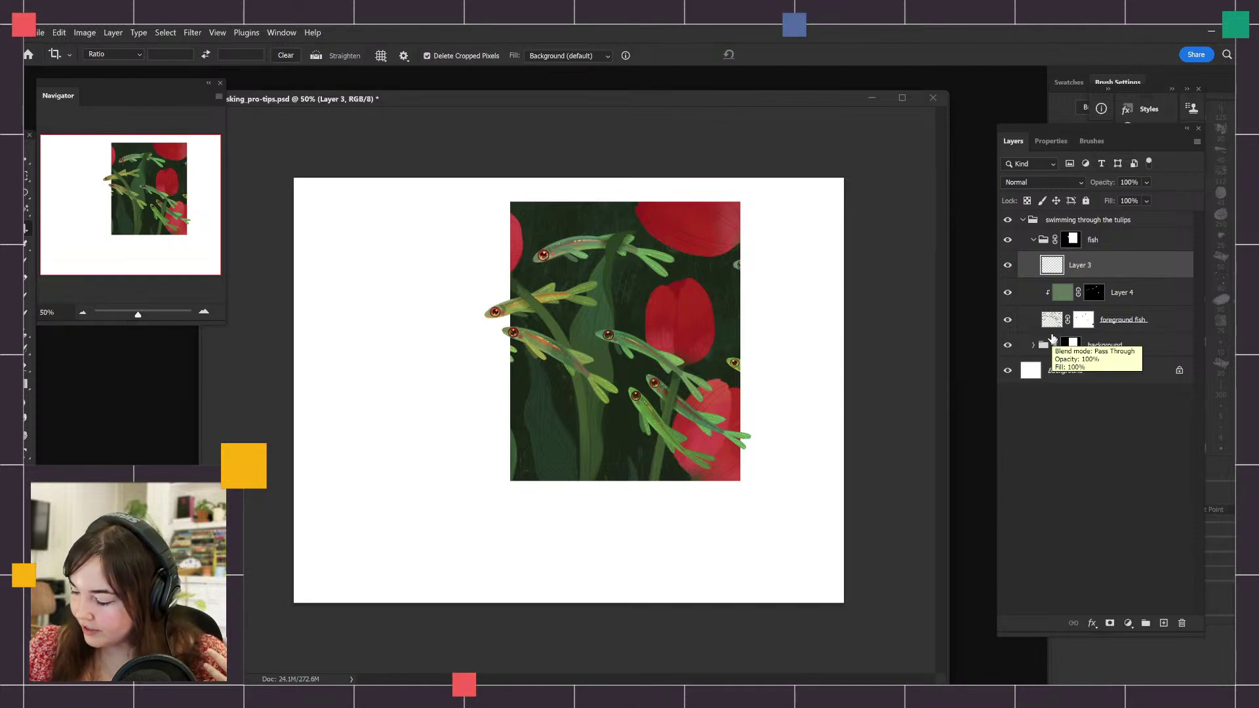
Delete the layer masks from both the background group and the fish group.
{"action": "right_click", "coordinate": [1070, 342]}
{"action": "left_click", "coordinate": [1148, 376]}
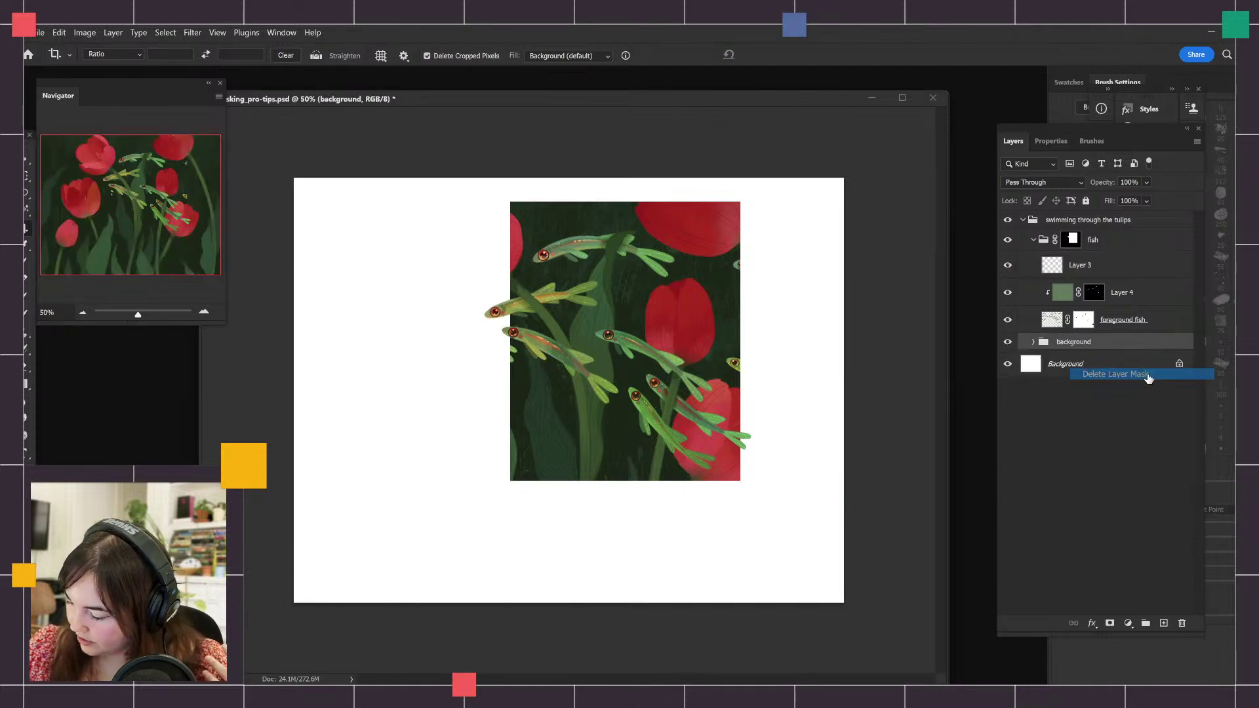
{"action": "right_click", "coordinate": [1073, 242]}
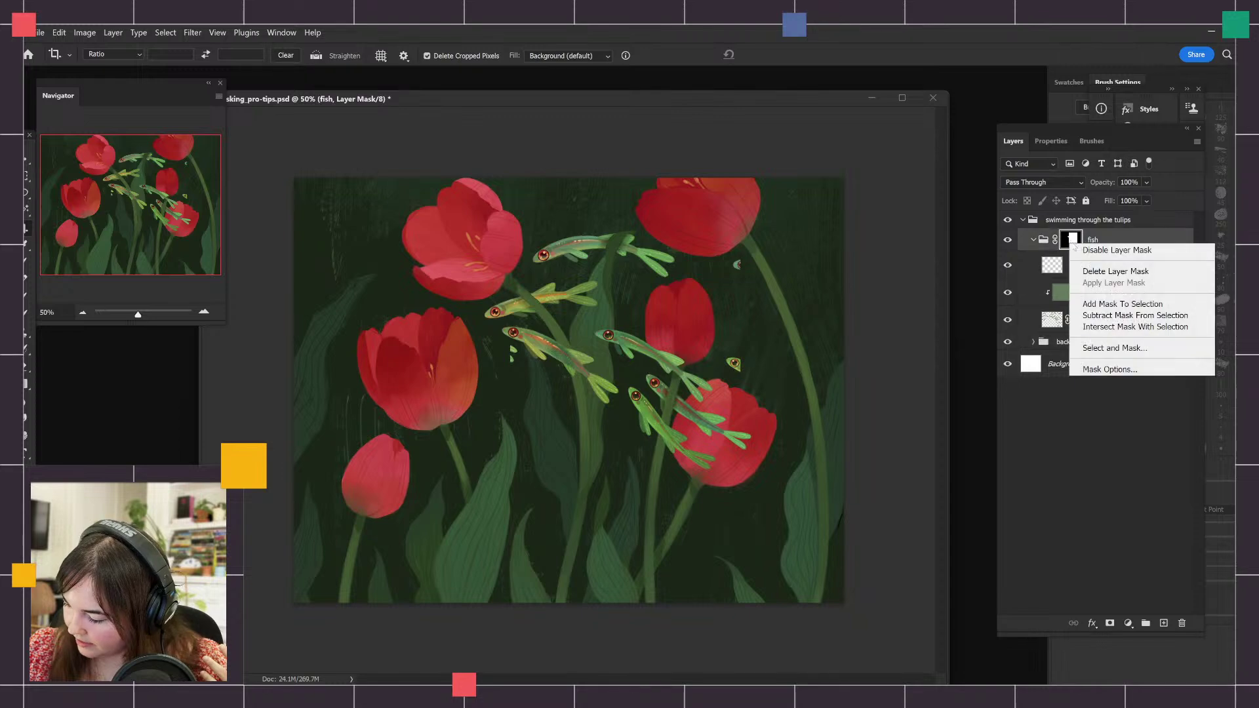
{"action": "left_click", "coordinate": [1116, 272]}
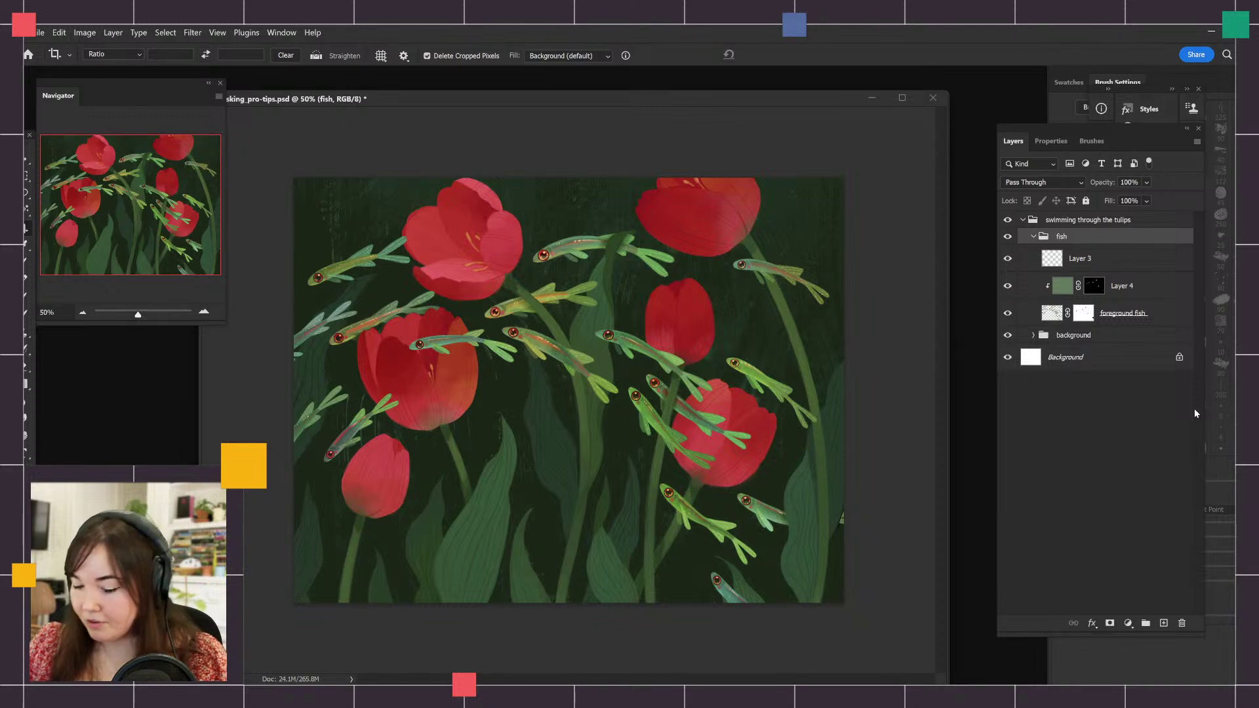
Add a Color Balance adjustment layer above Layer 4, view its mask properties, and hide the adjustment.
{"action": "left_click", "coordinate": [1066, 285]}
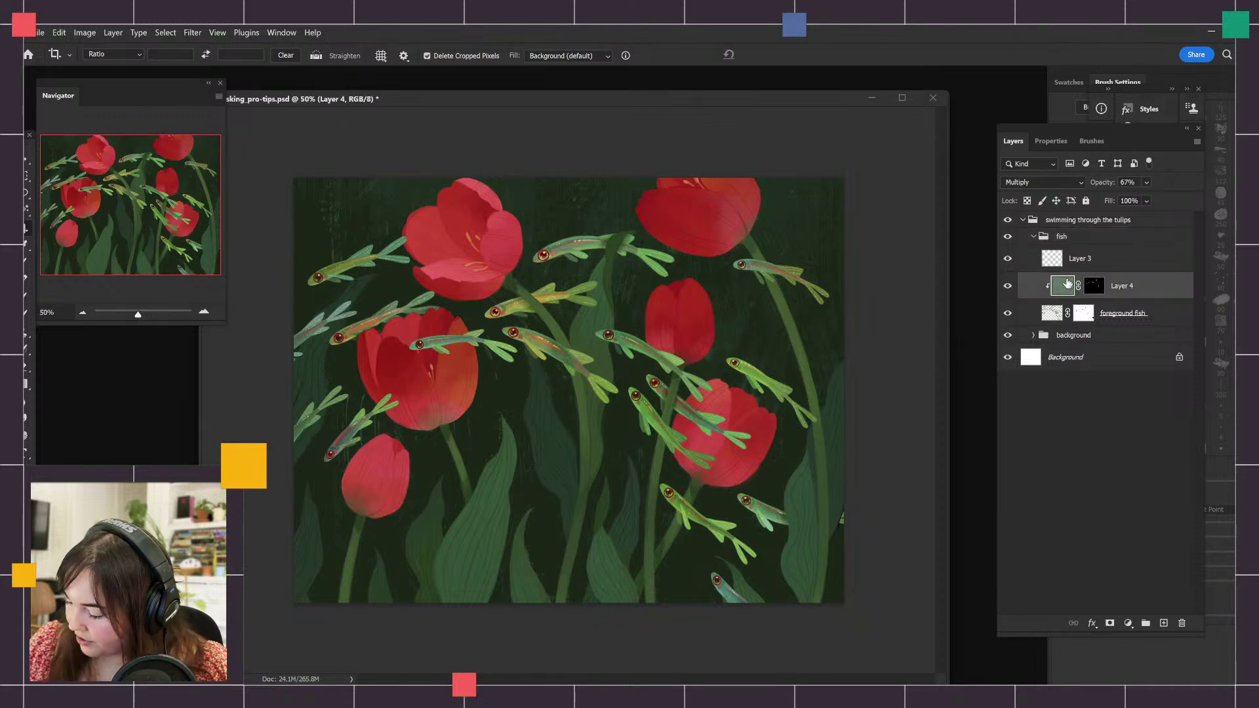
{"action": "left_click", "coordinate": [1128, 623]}
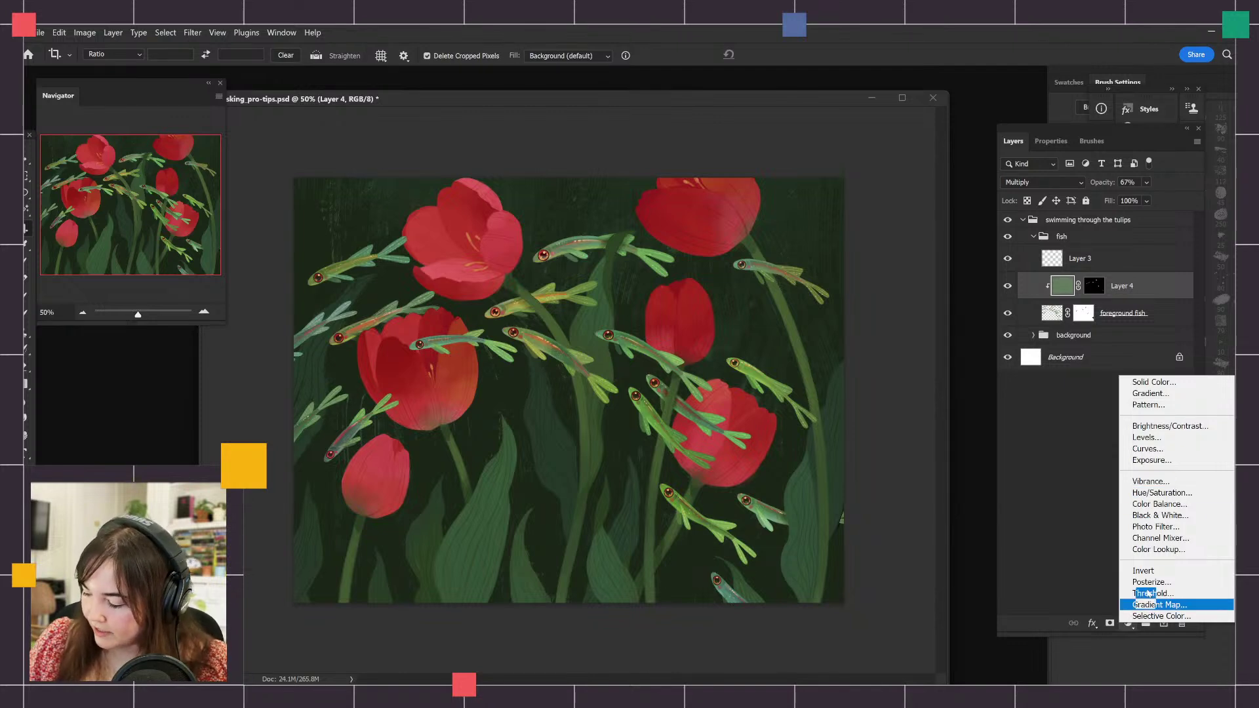
{"action": "left_click", "coordinate": [1172, 505]}
{"action": "left_click", "coordinate": [1013, 142]}
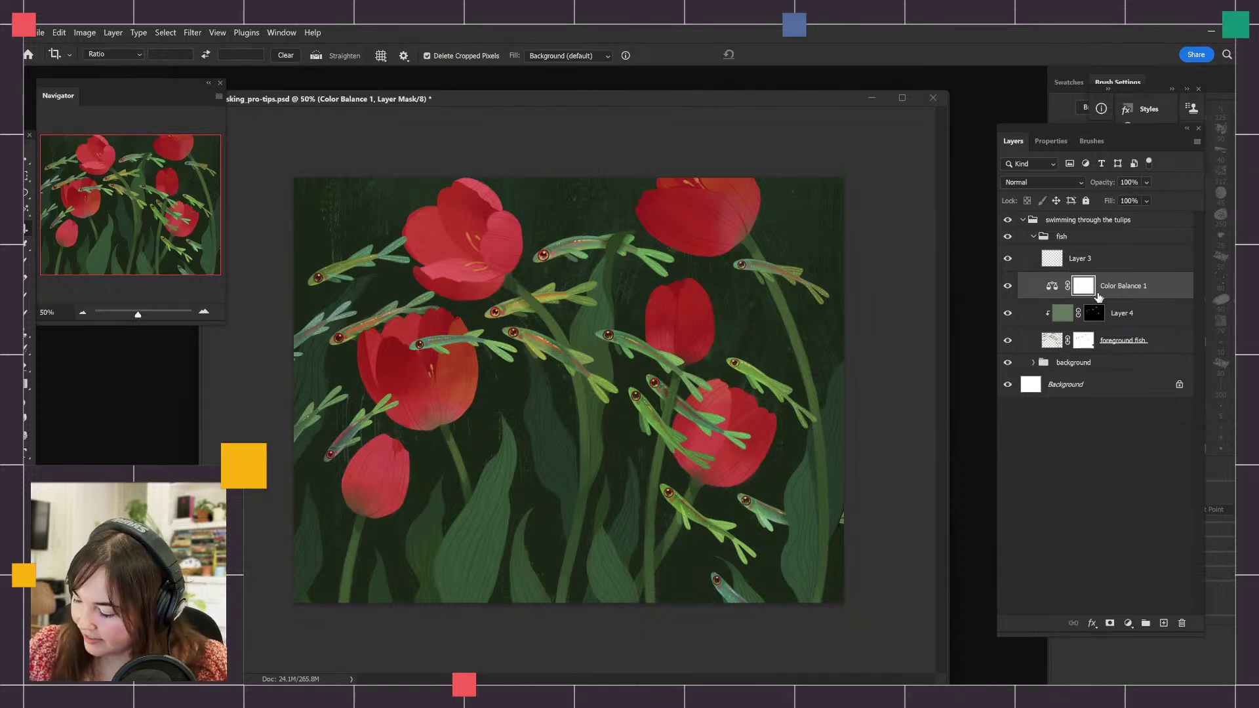
{"action": "left_click", "coordinate": [1050, 141]}
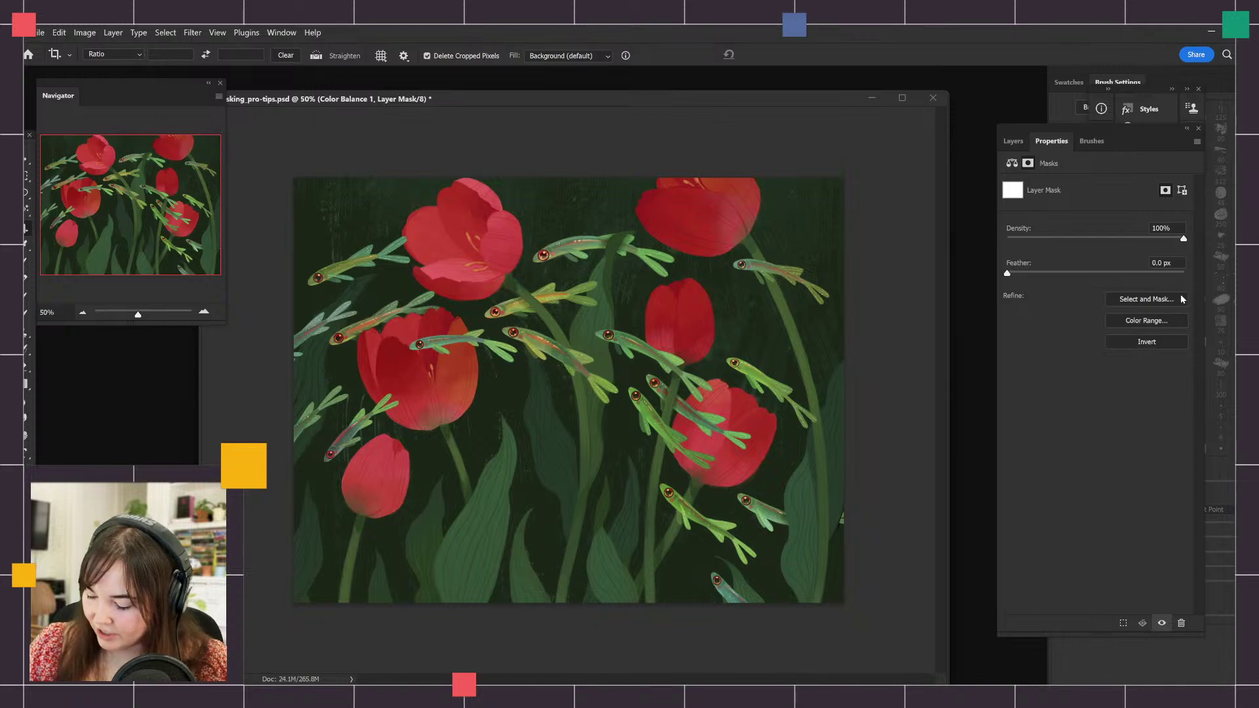
{"action": "left_click", "coordinate": [1013, 141]}
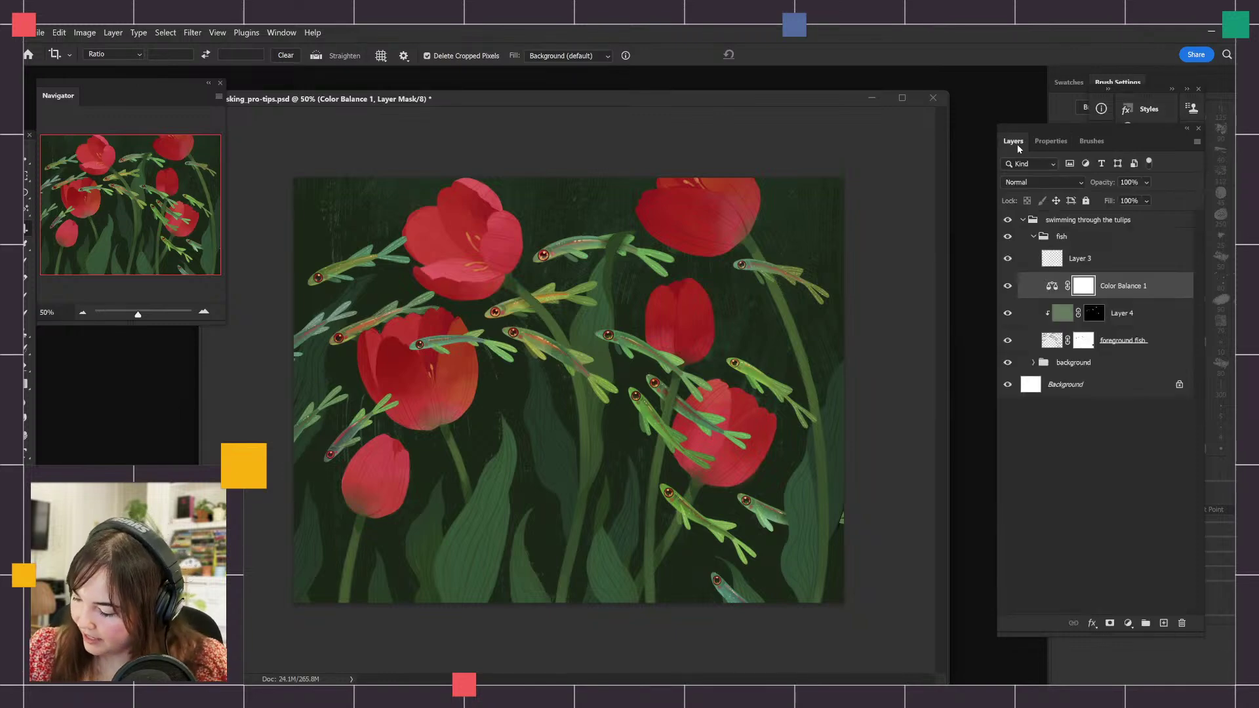
{"action": "left_click", "coordinate": [1010, 286]}
Add a Levels adjustment layer above the hidden Color Balance adjustment and show its mask properties.
{"action": "left_click", "coordinate": [1129, 623]}
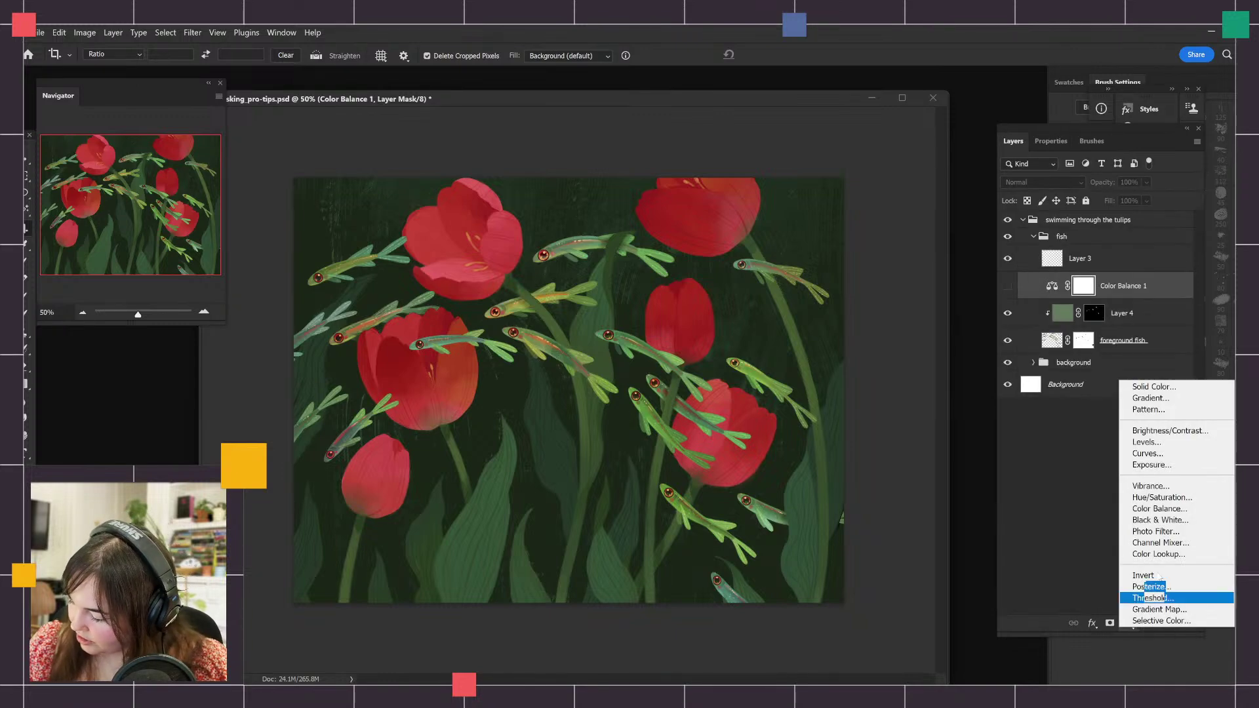
{"action": "left_click", "coordinate": [1159, 443]}
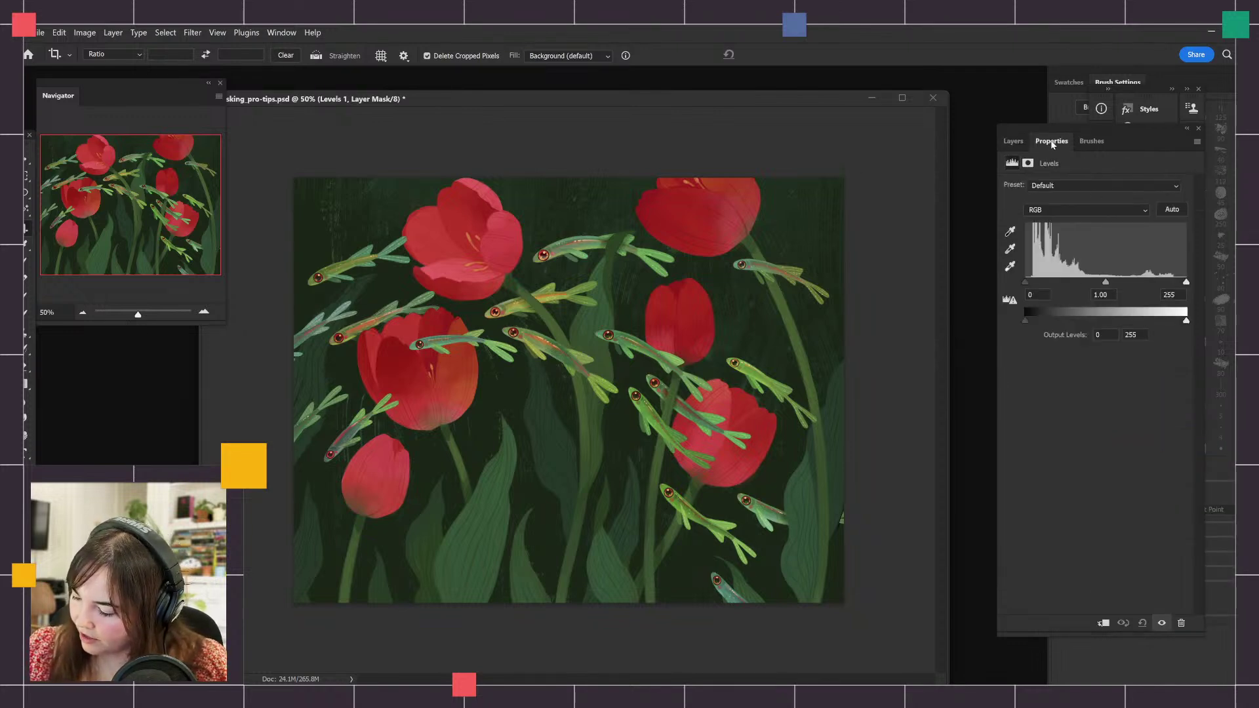
{"action": "left_click", "coordinate": [1018, 142]}
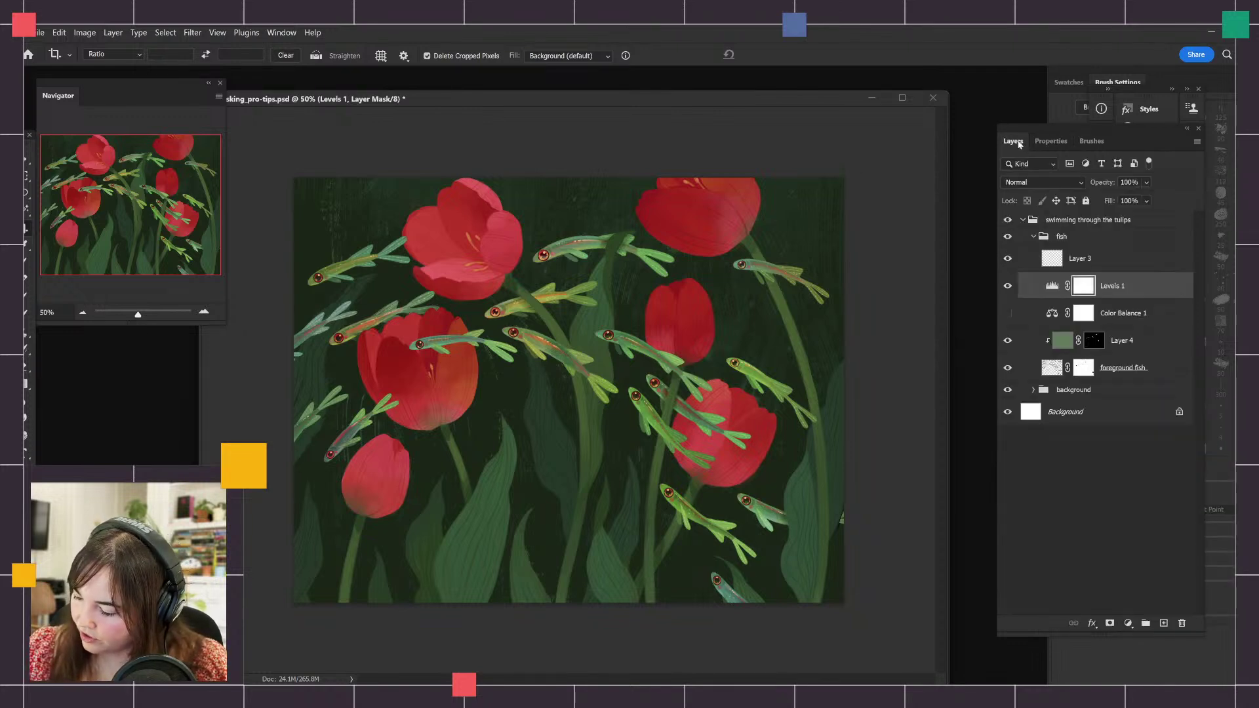
{"action": "left_click", "coordinate": [1052, 142]}
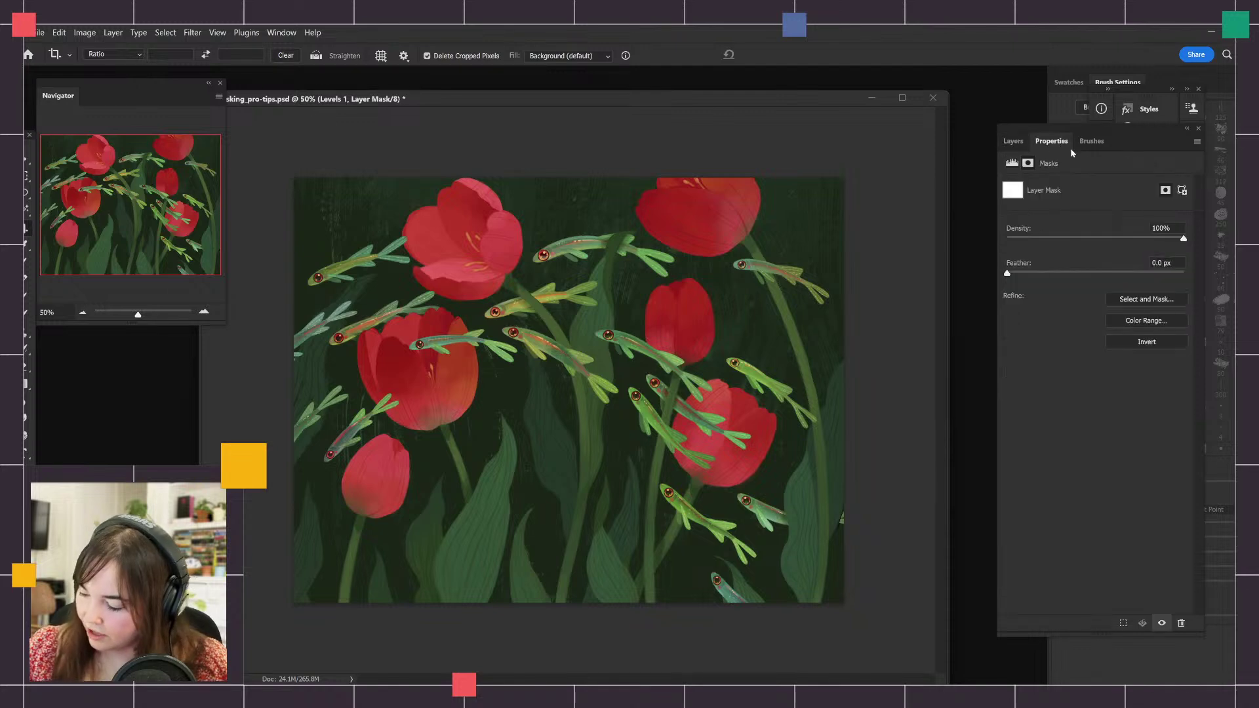
Limit the Levels adjustment's mask to the Highlights color range, with fuzziness 20% and range 190.
{"action": "left_click", "coordinate": [1161, 322]}
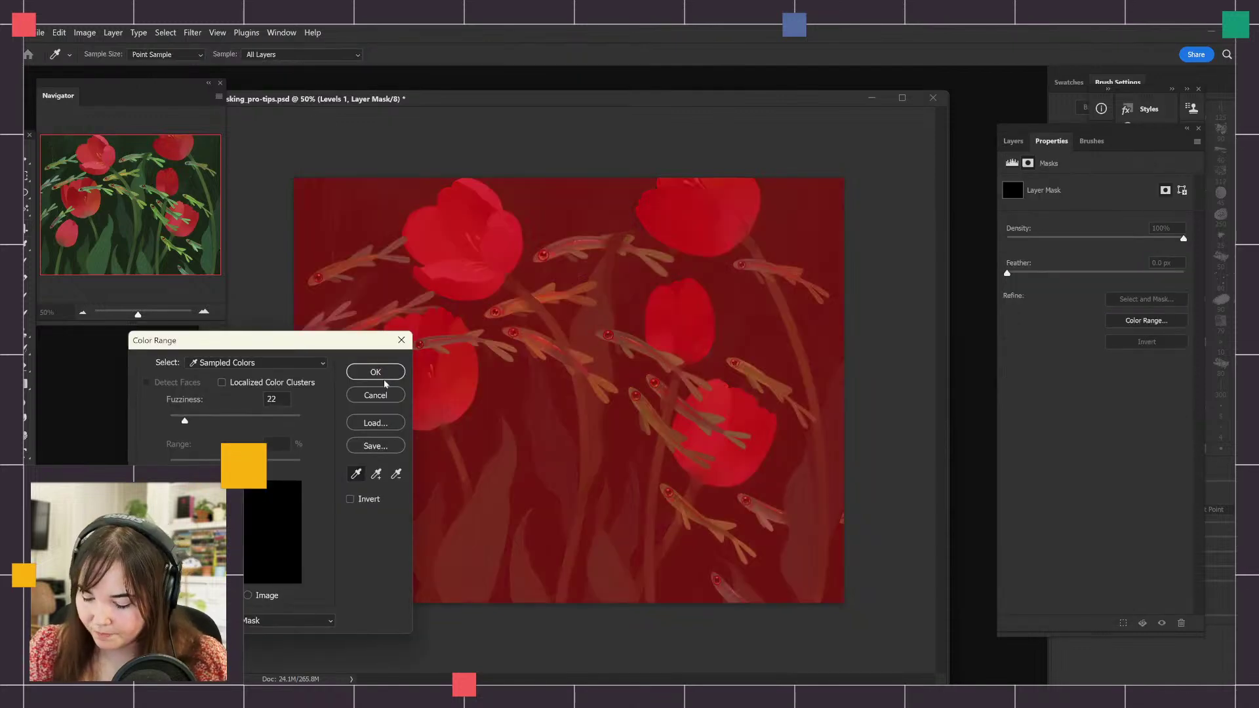
{"action": "left_click_drag", "start_coordinate": [354, 342], "coordinate": [1044, 231]}
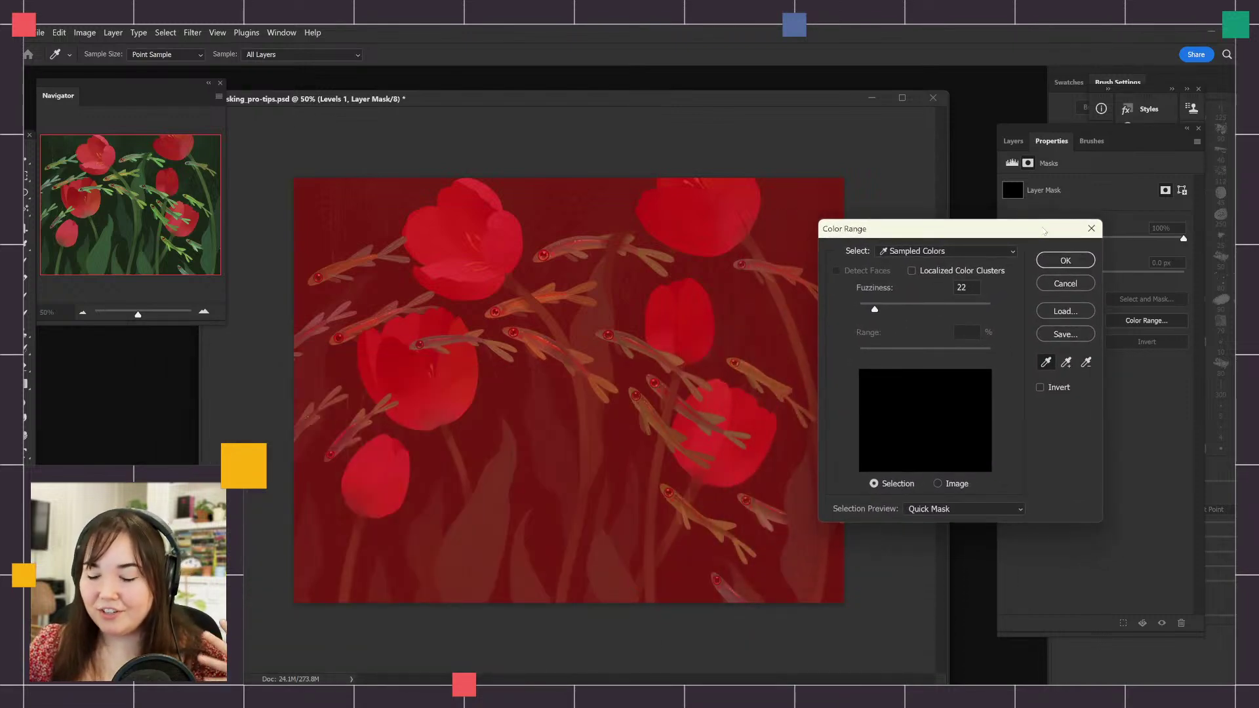
{"action": "left_click", "coordinate": [984, 251]}
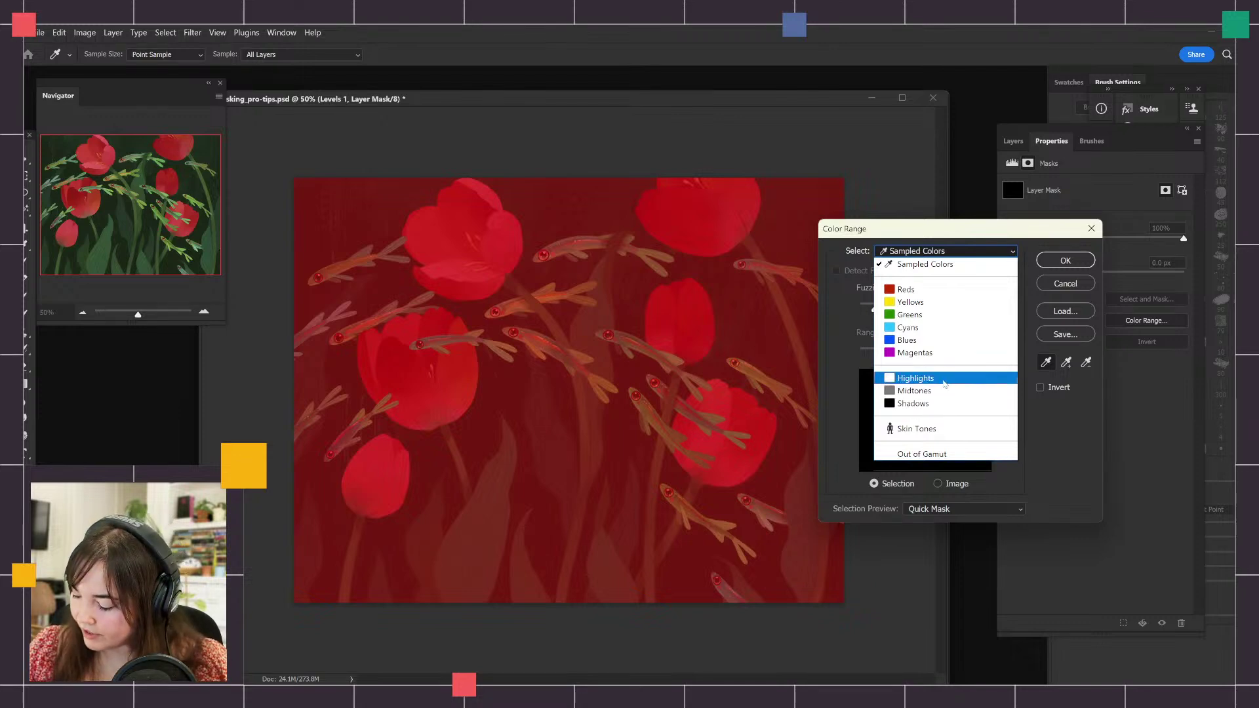
{"action": "left_click", "coordinate": [942, 379]}
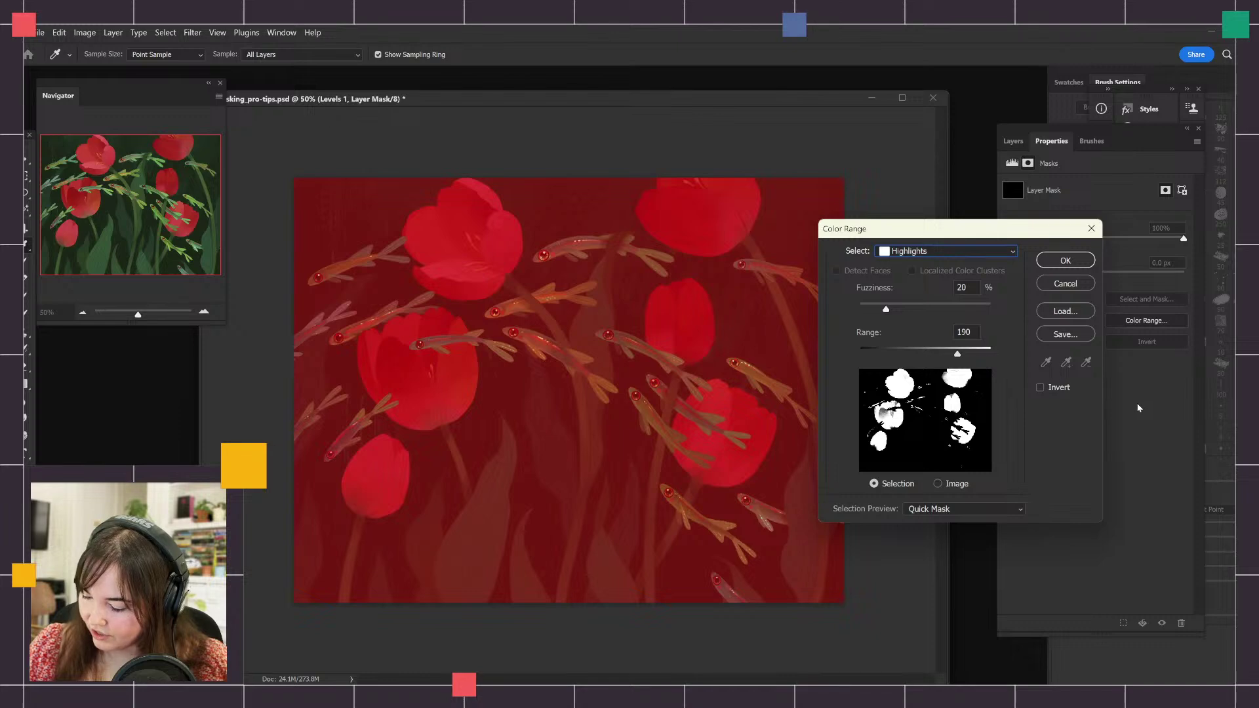
{"action": "left_click", "coordinate": [1065, 260]}
{"action": "key", "text": "c"}
Brighten the masked highlights in the Levels adjustment by setting the midtone input to 4.32 and the white input to 190.
{"action": "left_click", "coordinate": [1013, 141]}
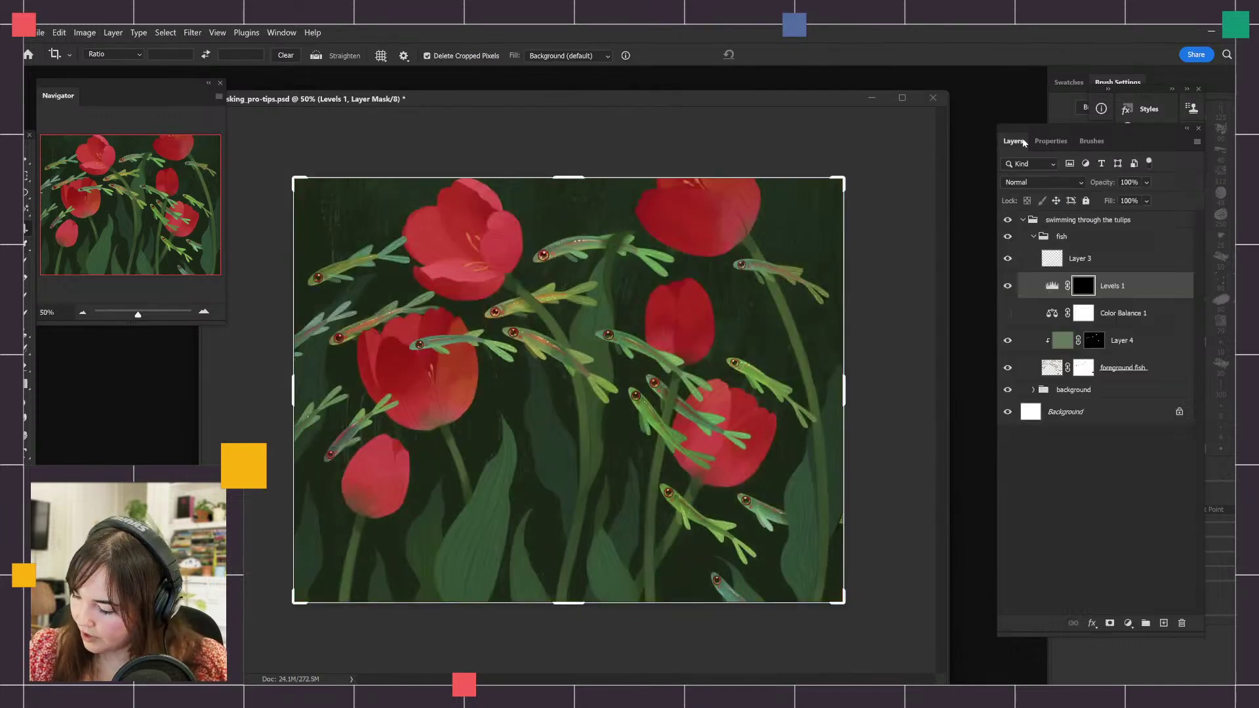
{"action": "left_click", "coordinate": [1053, 290]}
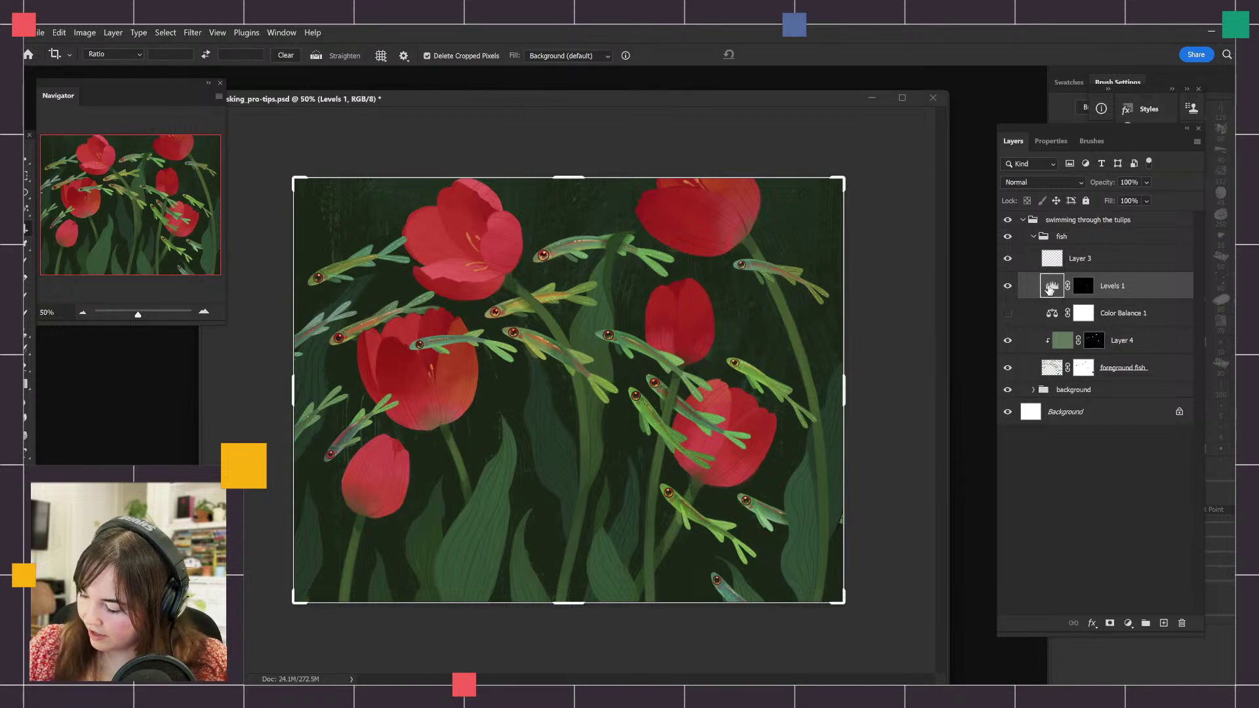
{"action": "double_click", "coordinate": [1050, 288]}
{"action": "left_click_drag", "start_coordinate": [1106, 282], "coordinate": [1067, 286]}
{"action": "key", "text": "ctrl+plus"}
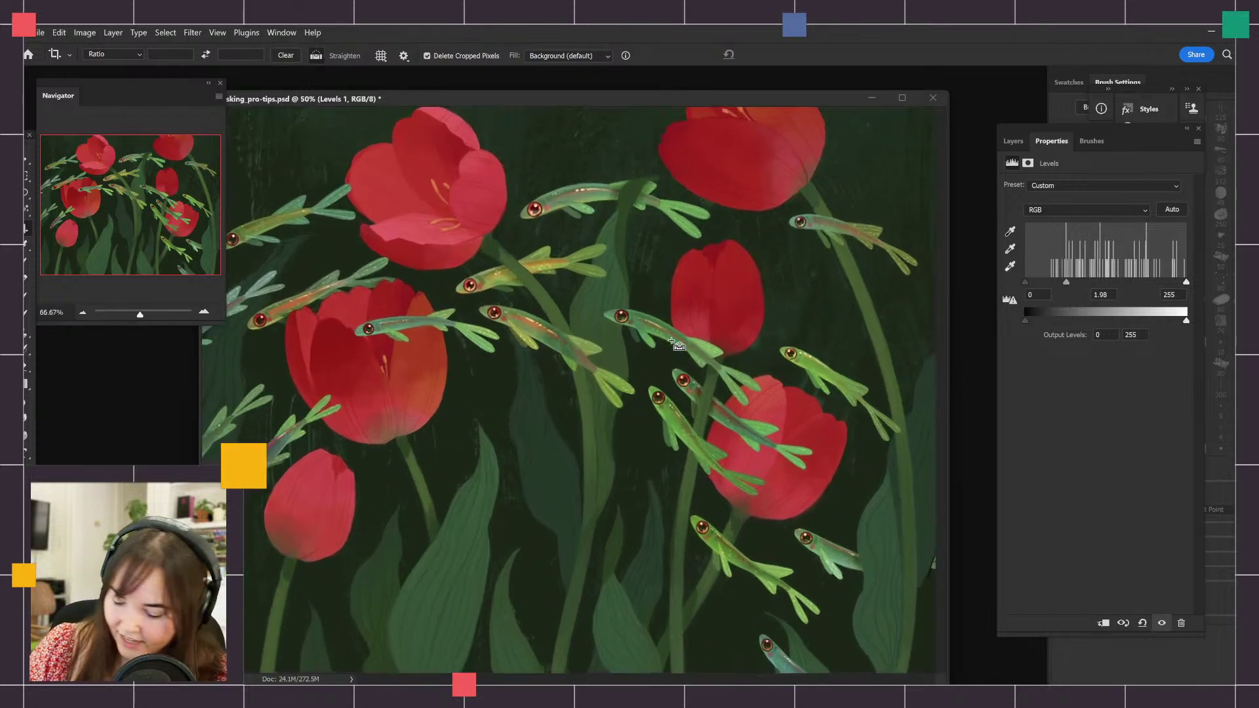
{"action": "key", "text": "ctrl+plus"}
{"action": "left_click_drag", "start_coordinate": [1068, 280], "coordinate": [1033, 284]}
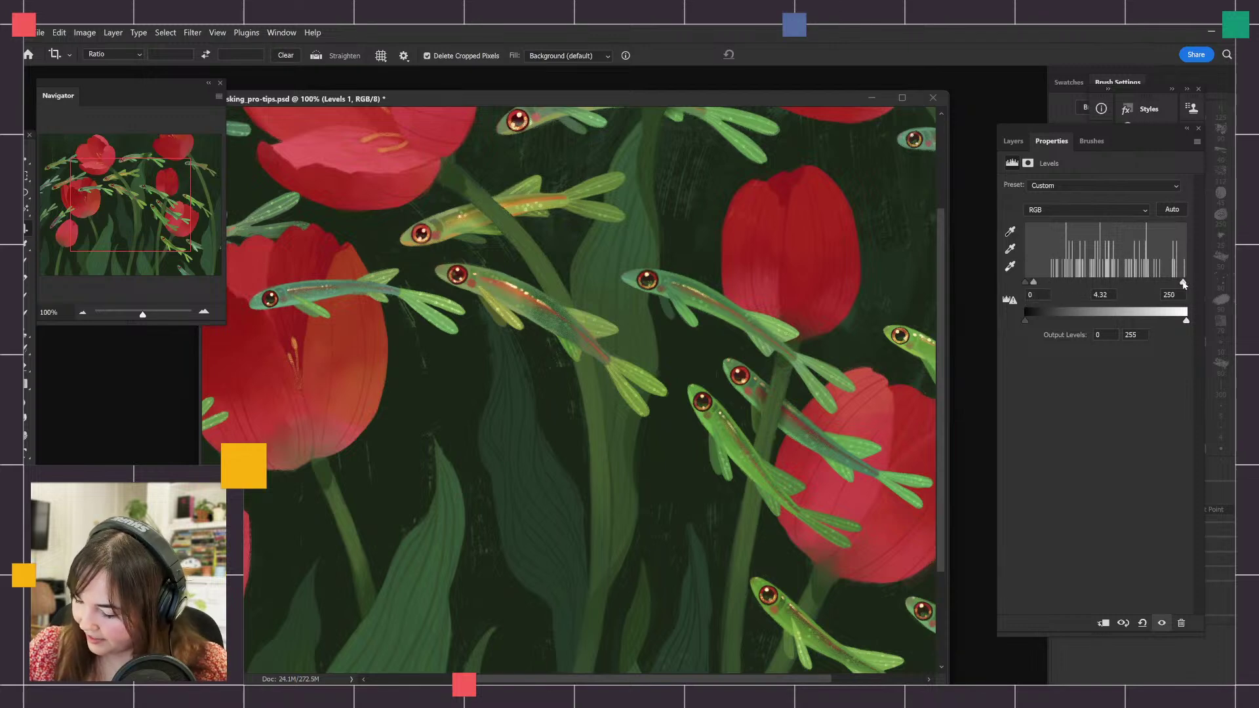
{"action": "left_click_drag", "start_coordinate": [1187, 282], "coordinate": [1154, 286]}
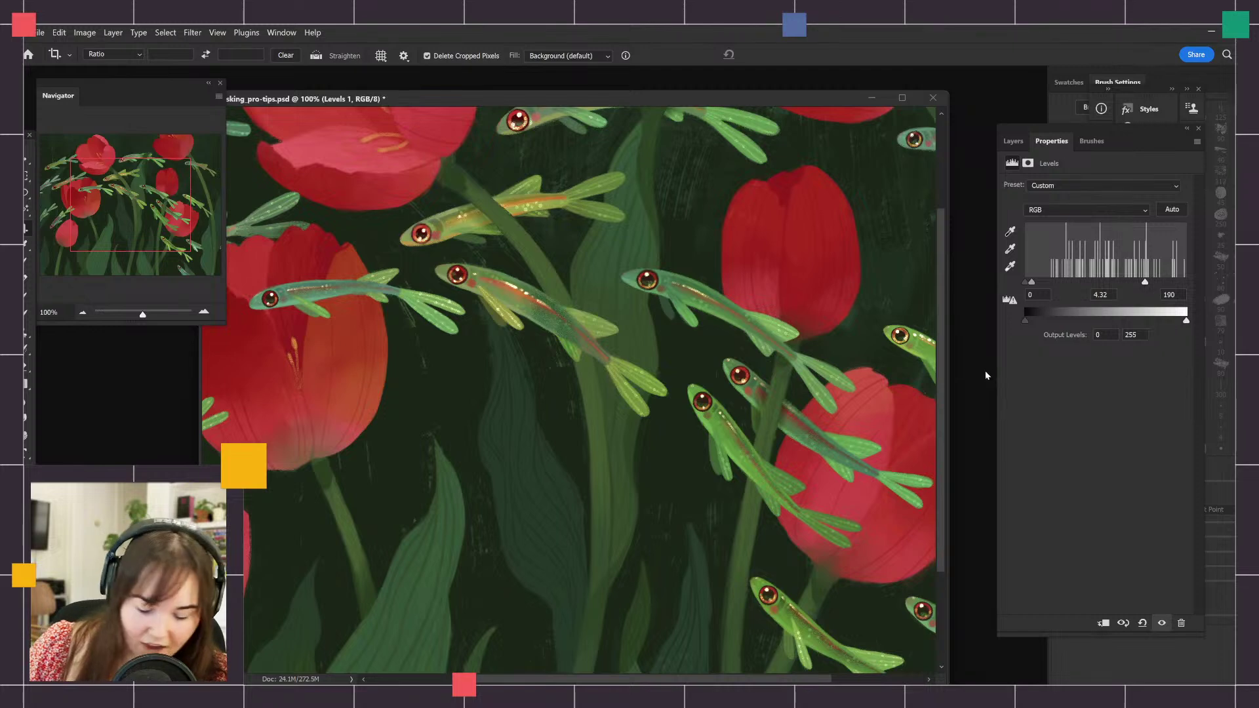
{"action": "key", "text": "ctrl+minus"}
{"action": "key", "text": "ctrl+minus"}
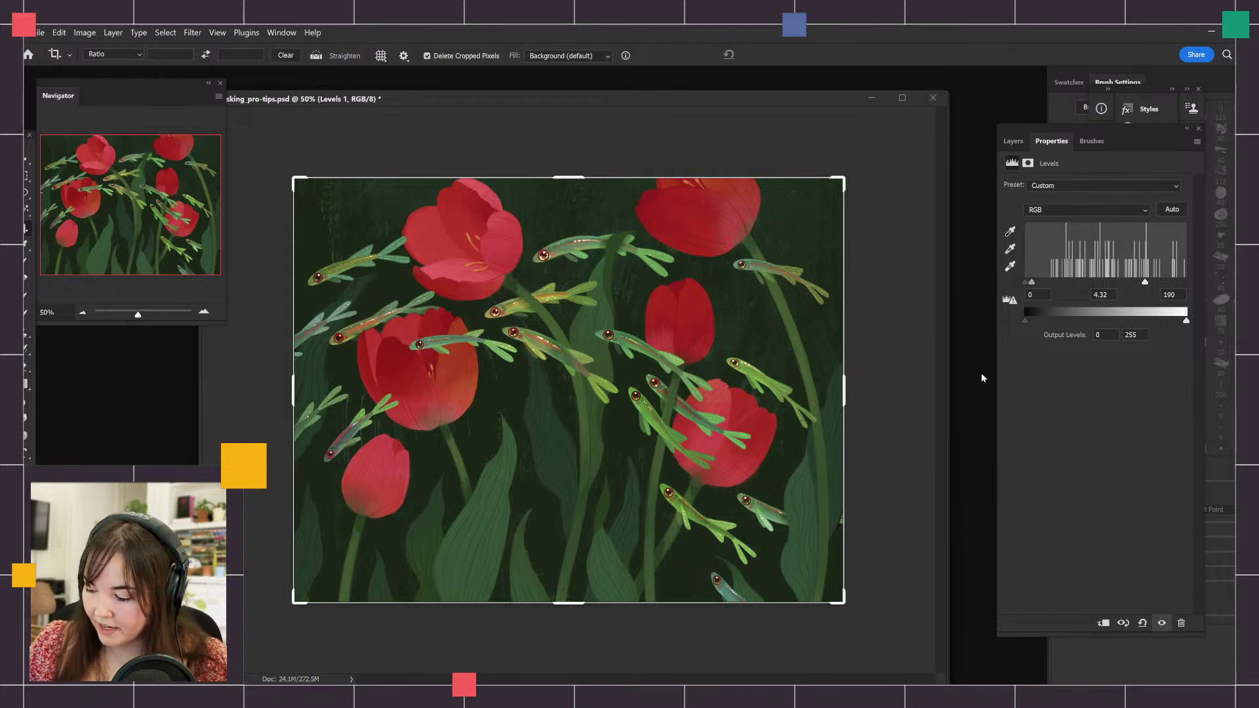
Compare the artwork with the Levels adjustment hidden and shown.
{"action": "left_click", "coordinate": [1013, 141]}
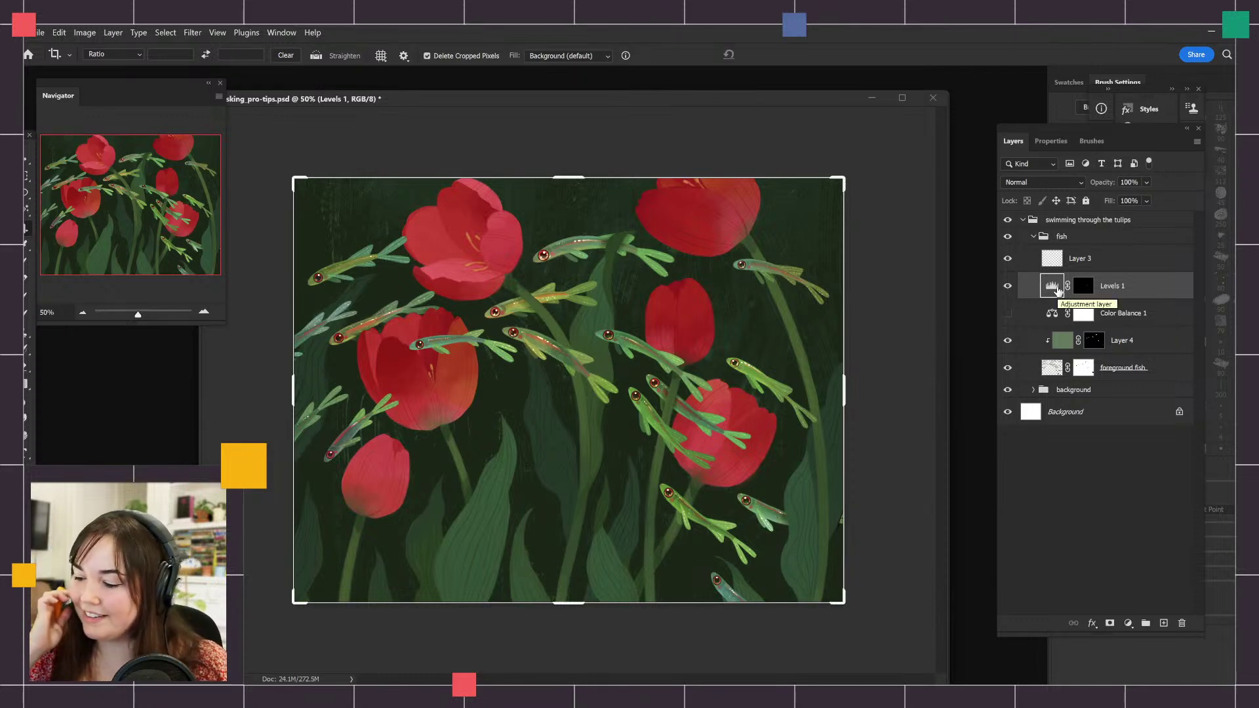
{"action": "left_click", "coordinate": [1008, 286]}
{"action": "left_click", "coordinate": [1008, 285]}
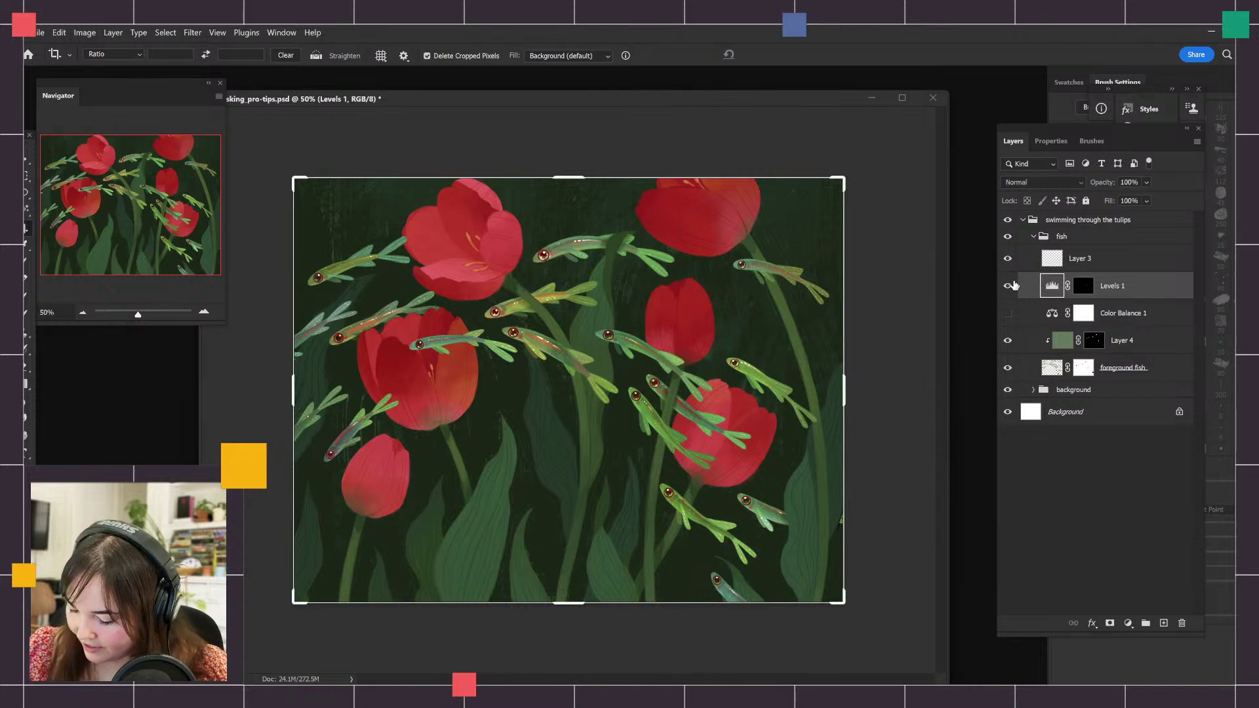
{"action": "left_click", "coordinate": [1008, 286]}
{"action": "left_click", "coordinate": [1008, 286]}
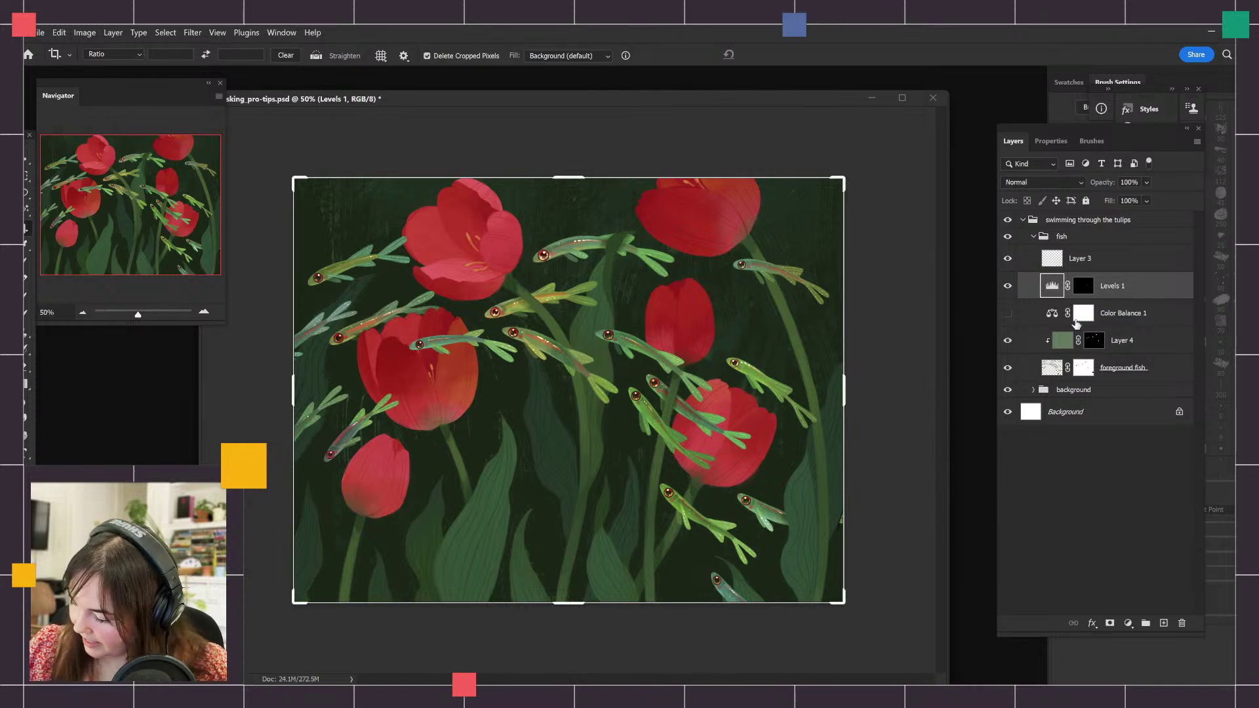
Delete the hidden Color Balance adjustment layer below the Levels adjustment.
{"action": "left_click", "coordinate": [1128, 623]}
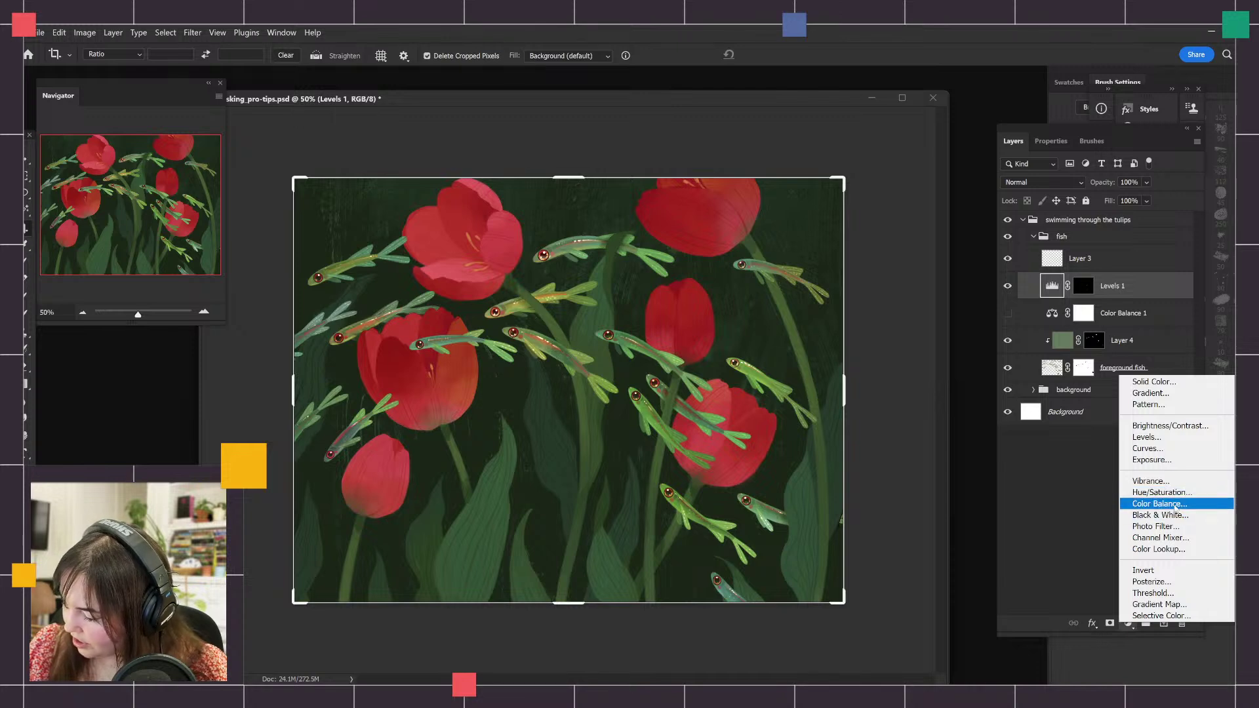
{"action": "left_click", "coordinate": [1136, 320]}
{"action": "left_click", "coordinate": [1137, 320]}
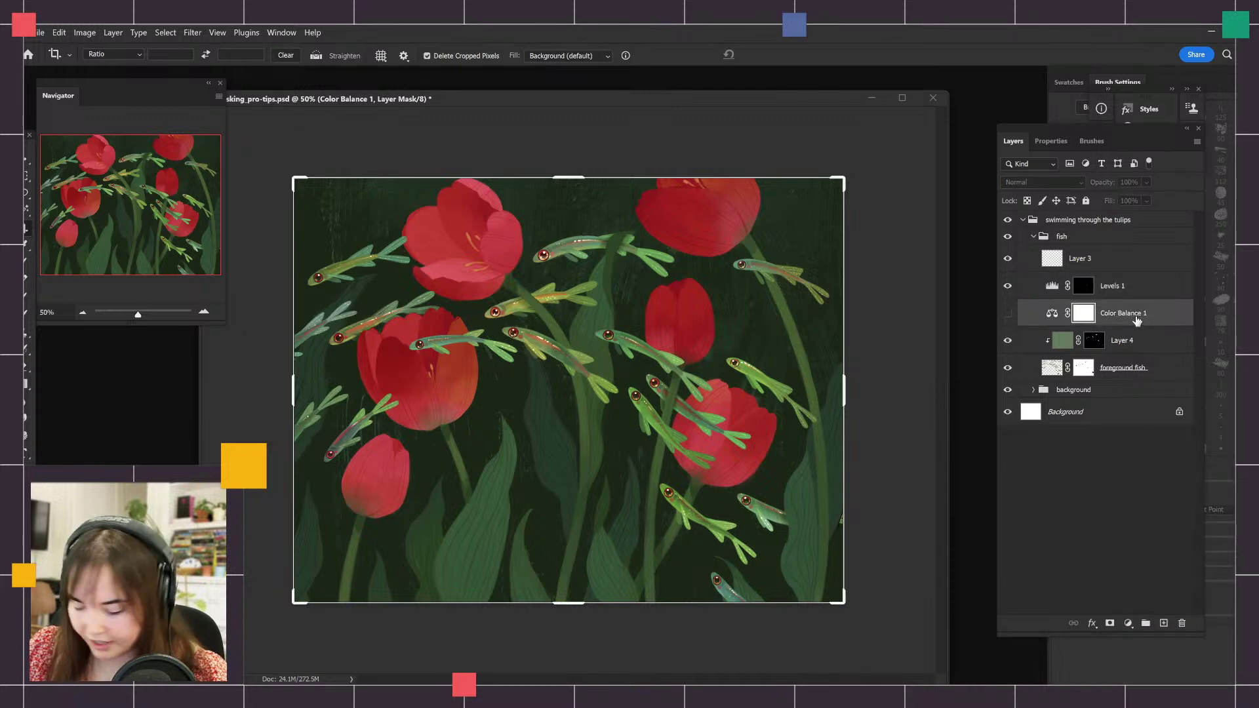
{"action": "key", "text": "Delete"}
Add a new Color Balance adjustment above the Levels layer, with midtones at +7 Magenta–Green and -18 Yellow–Blue.
{"action": "left_click", "coordinate": [1108, 286]}
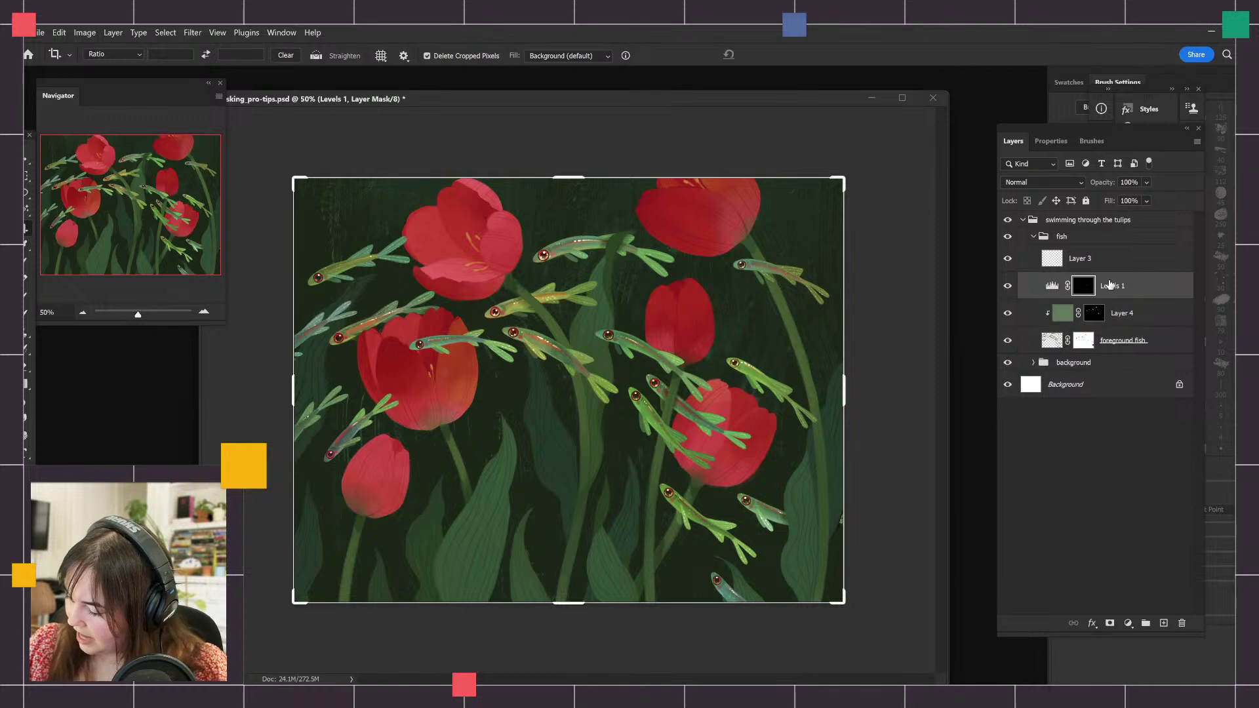
{"action": "left_click", "coordinate": [1130, 624]}
{"action": "left_click", "coordinate": [1165, 503]}
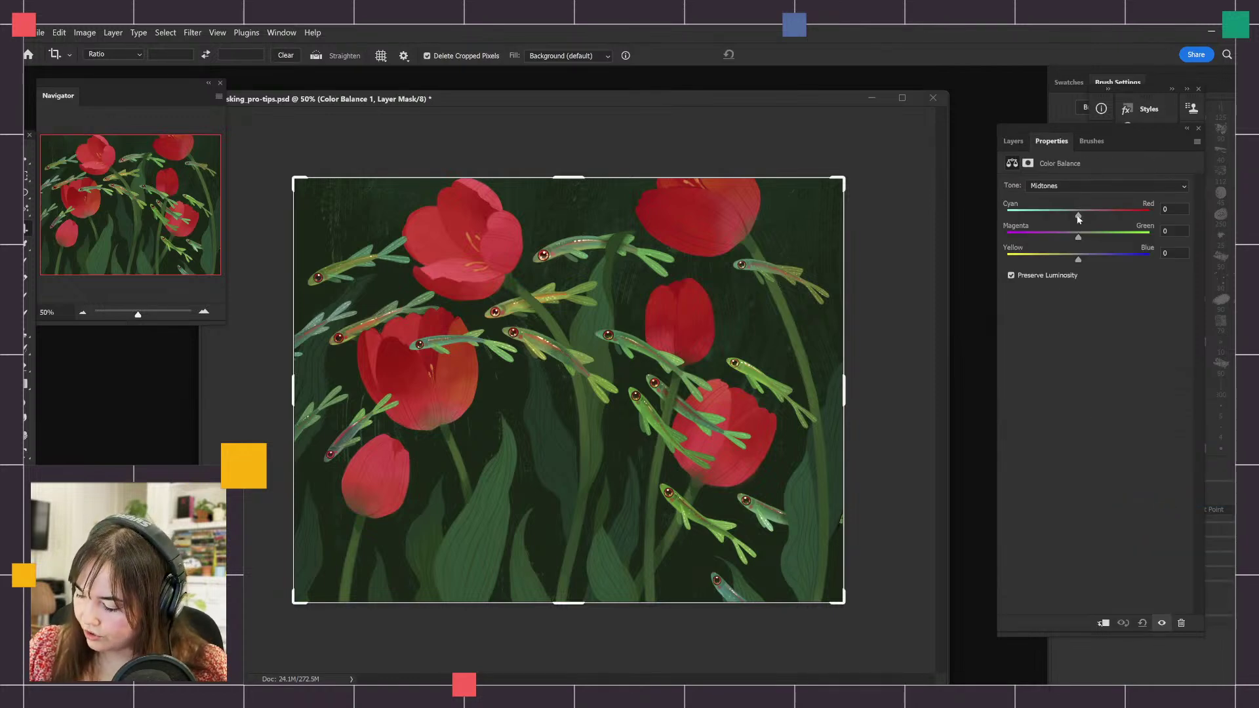
{"action": "left_click_drag", "start_coordinate": [1078, 216], "coordinate": [1073, 242]}
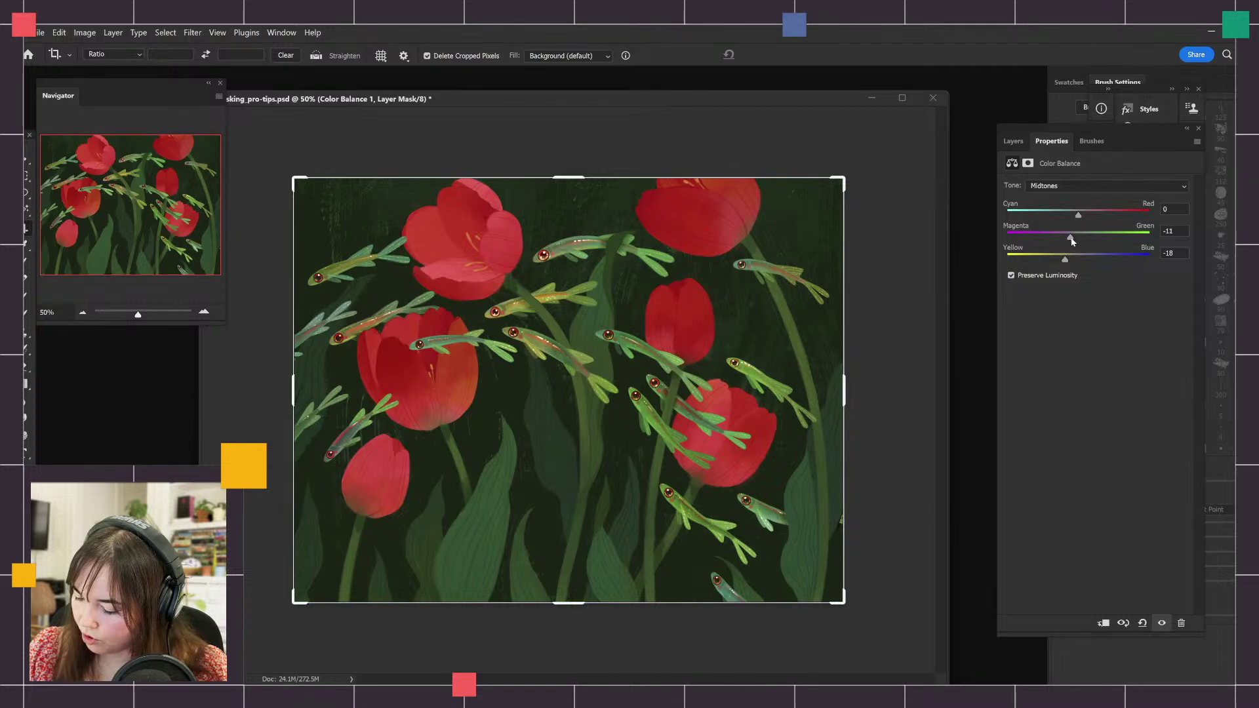
Set the Color Balance shadows to +7 Cyan–Red, -5 Magenta–Green and -9 Yellow–Blue.
{"action": "left_click", "coordinate": [1080, 186]}
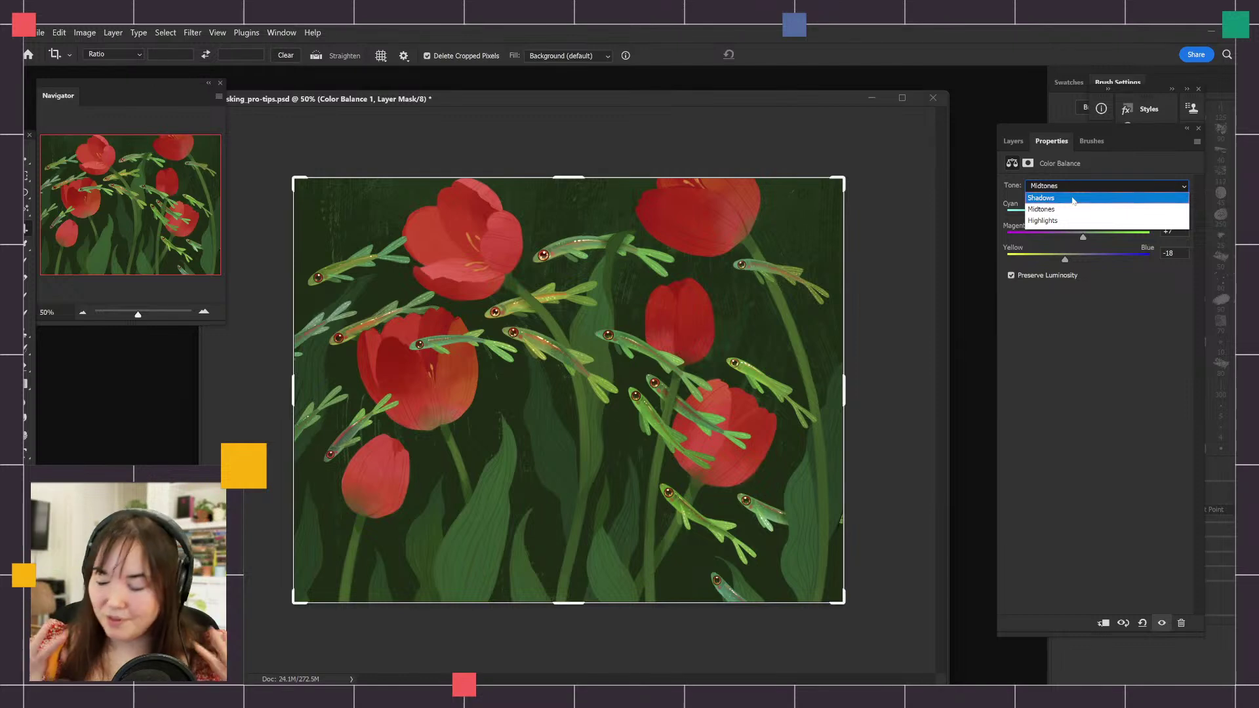
{"action": "left_click", "coordinate": [1073, 198]}
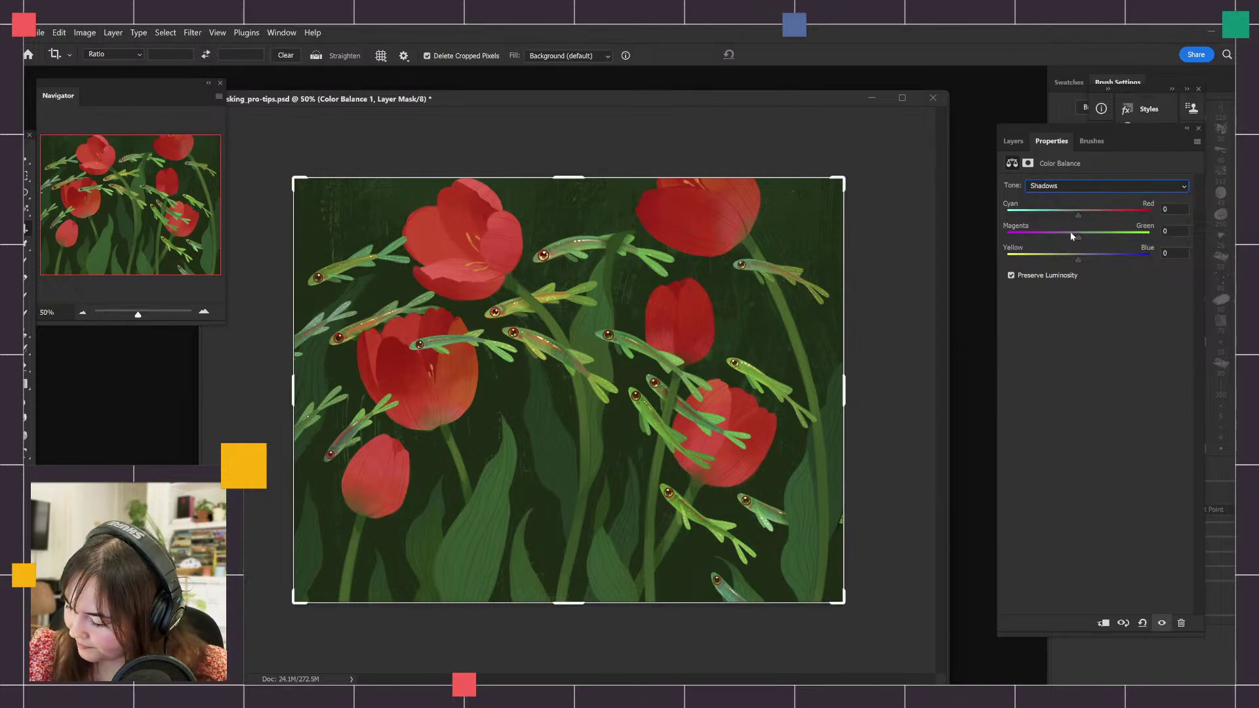
{"action": "left_click_drag", "start_coordinate": [1068, 220], "coordinate": [1062, 257]}
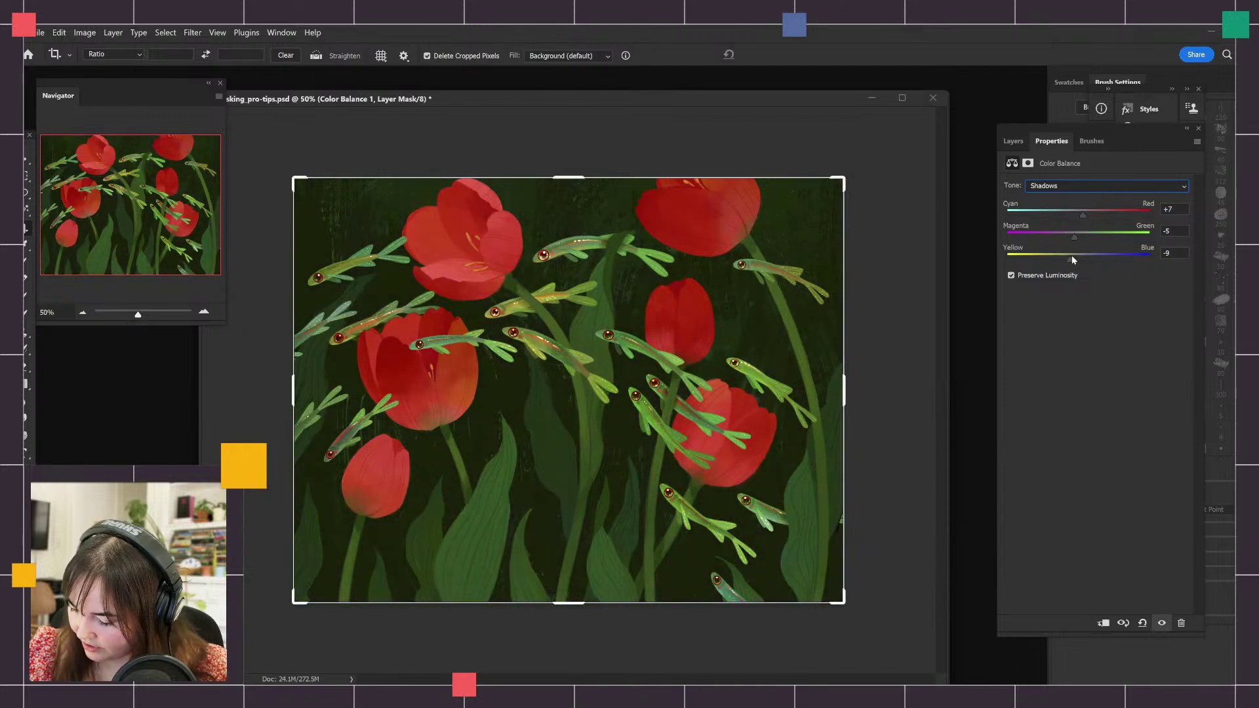
Set the Color Balance highlights to +6 Cyan–Red, -11 Magenta–Green and -11 Yellow–Blue.
{"action": "left_click", "coordinate": [1085, 187]}
{"action": "left_click", "coordinate": [1081, 207]}
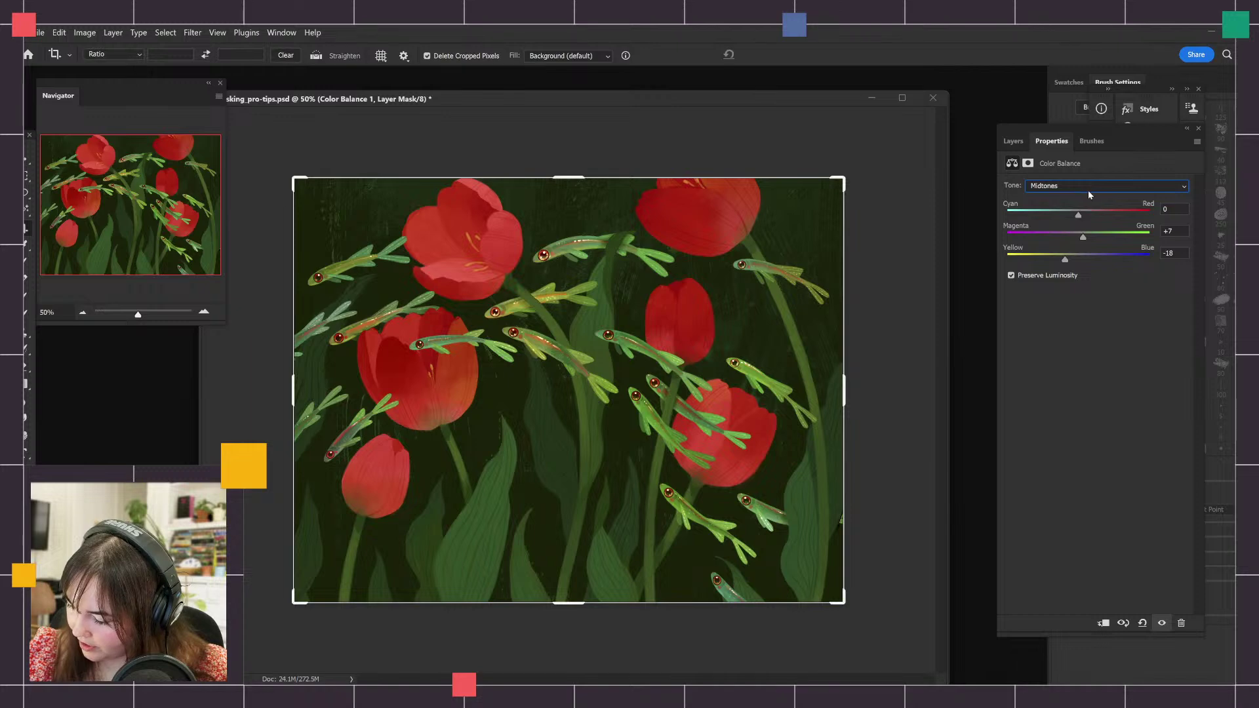
{"action": "left_click", "coordinate": [1088, 186]}
{"action": "left_click", "coordinate": [1085, 198]}
{"action": "left_click", "coordinate": [1086, 187]}
{"action": "left_click", "coordinate": [1081, 218]}
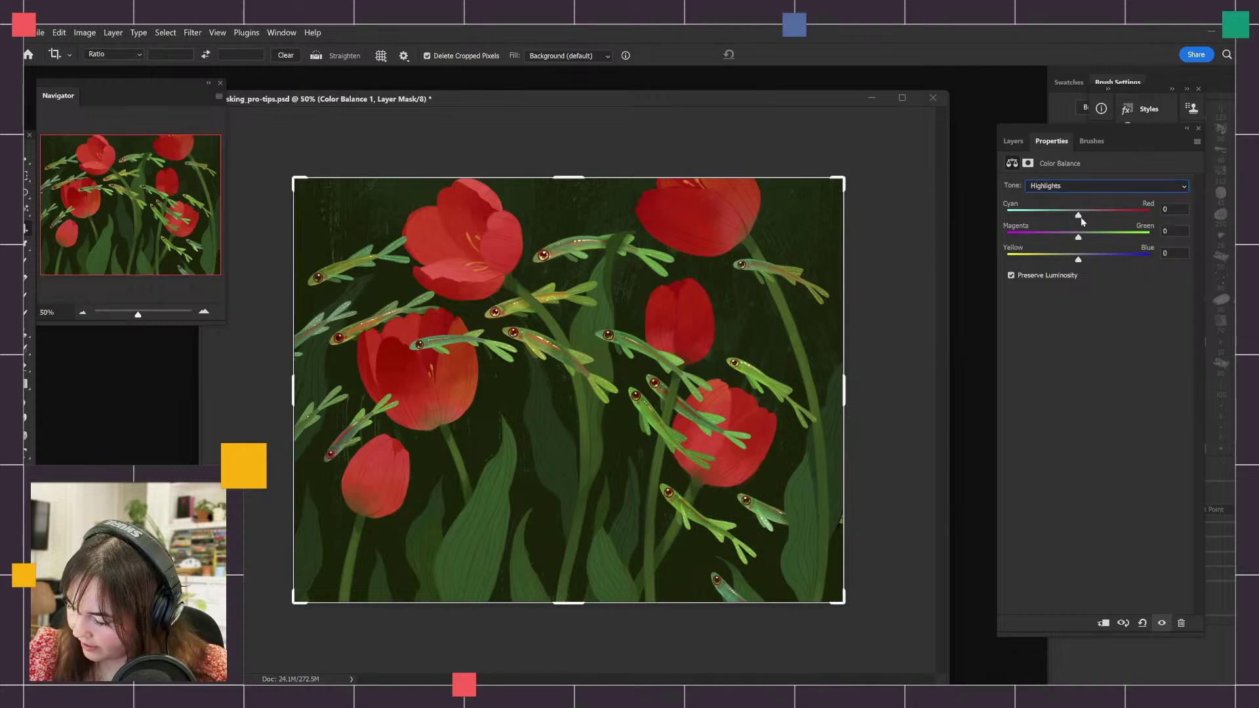
{"action": "left_click_drag", "start_coordinate": [1080, 217], "coordinate": [1070, 240]}
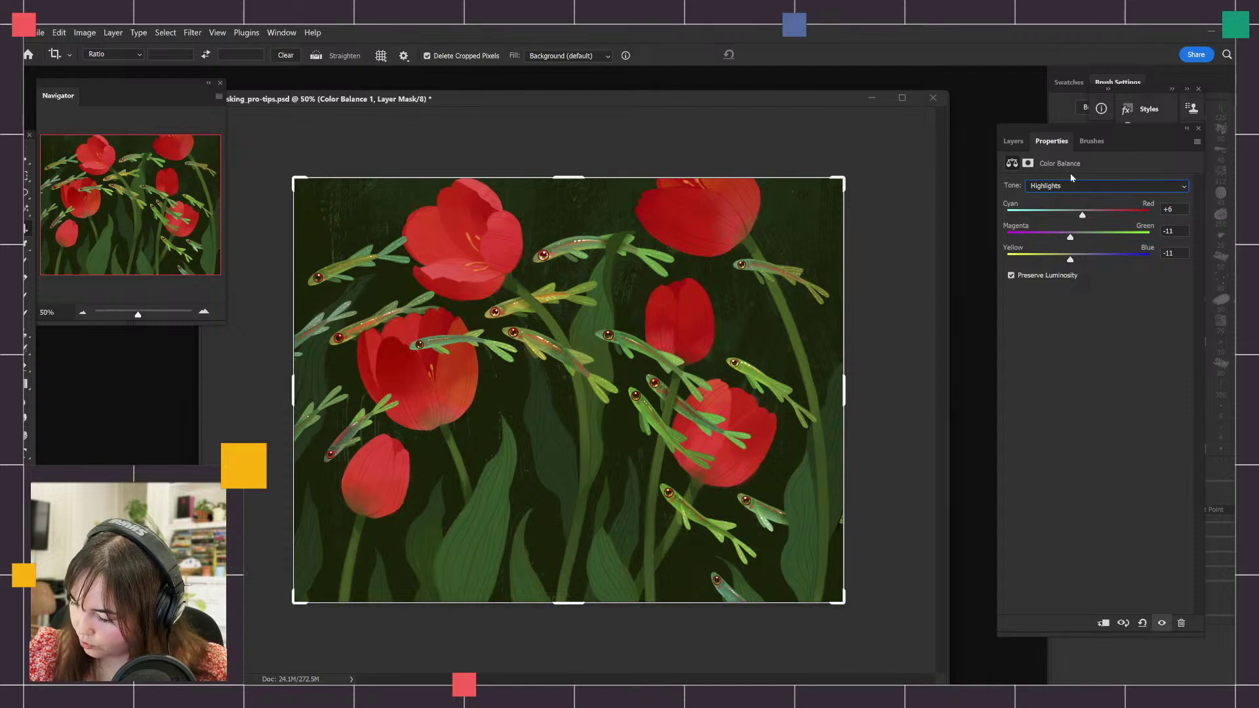
Compare the artwork repeatedly with the Color Balance adjustment hidden and shown.
{"action": "left_click", "coordinate": [1013, 141]}
{"action": "left_click", "coordinate": [1008, 286]}
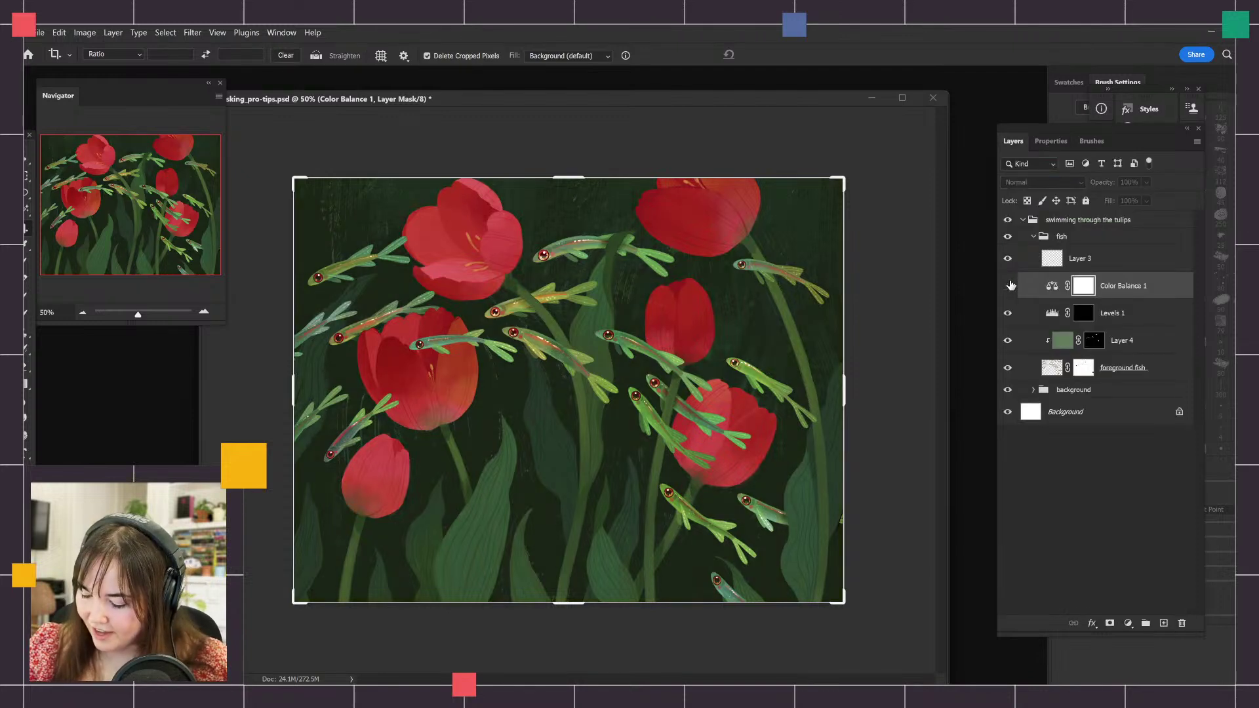
{"action": "left_click", "coordinate": [1009, 287]}
{"action": "left_click", "coordinate": [1010, 286]}
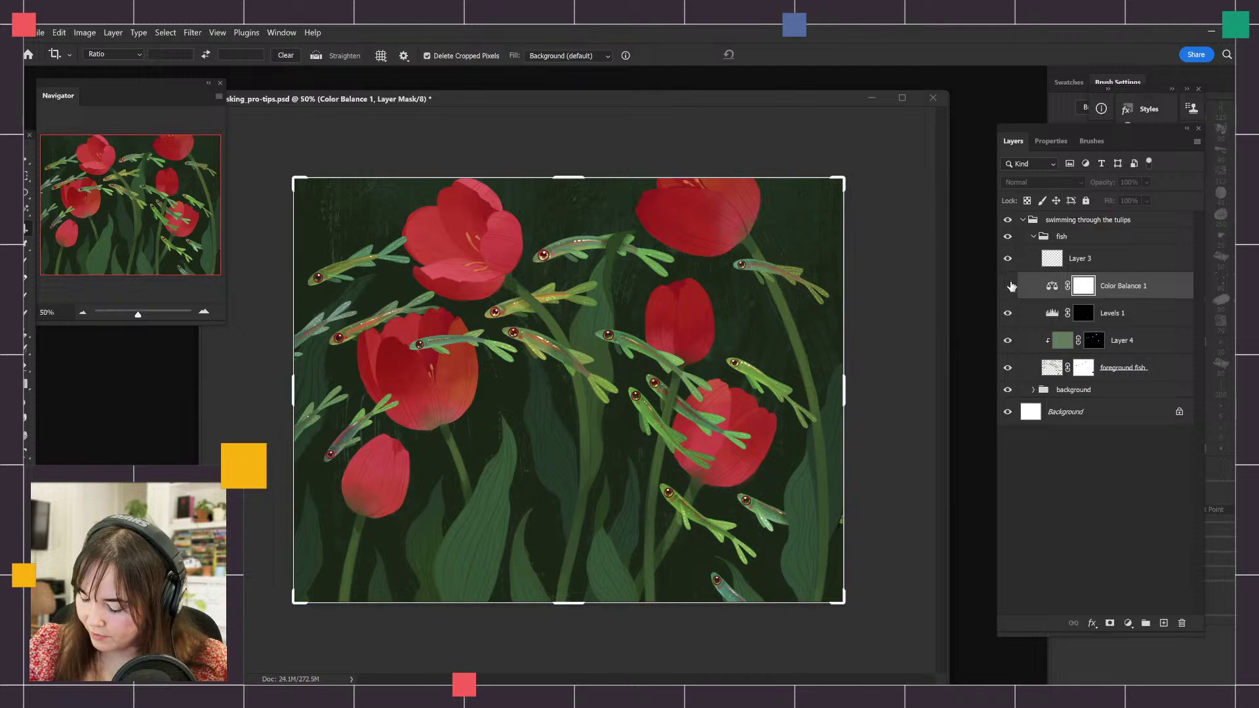
{"action": "left_click", "coordinate": [1010, 286]}
{"action": "left_click", "coordinate": [1010, 286]}
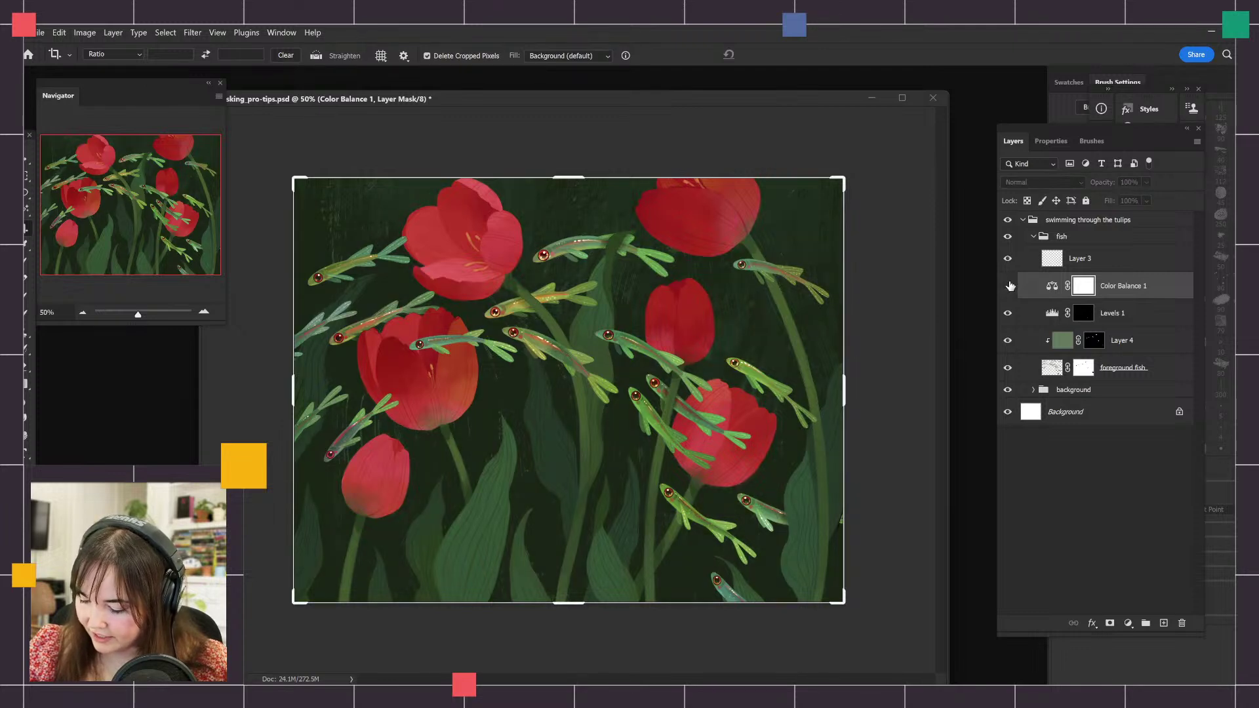
{"action": "left_click", "coordinate": [1010, 286]}
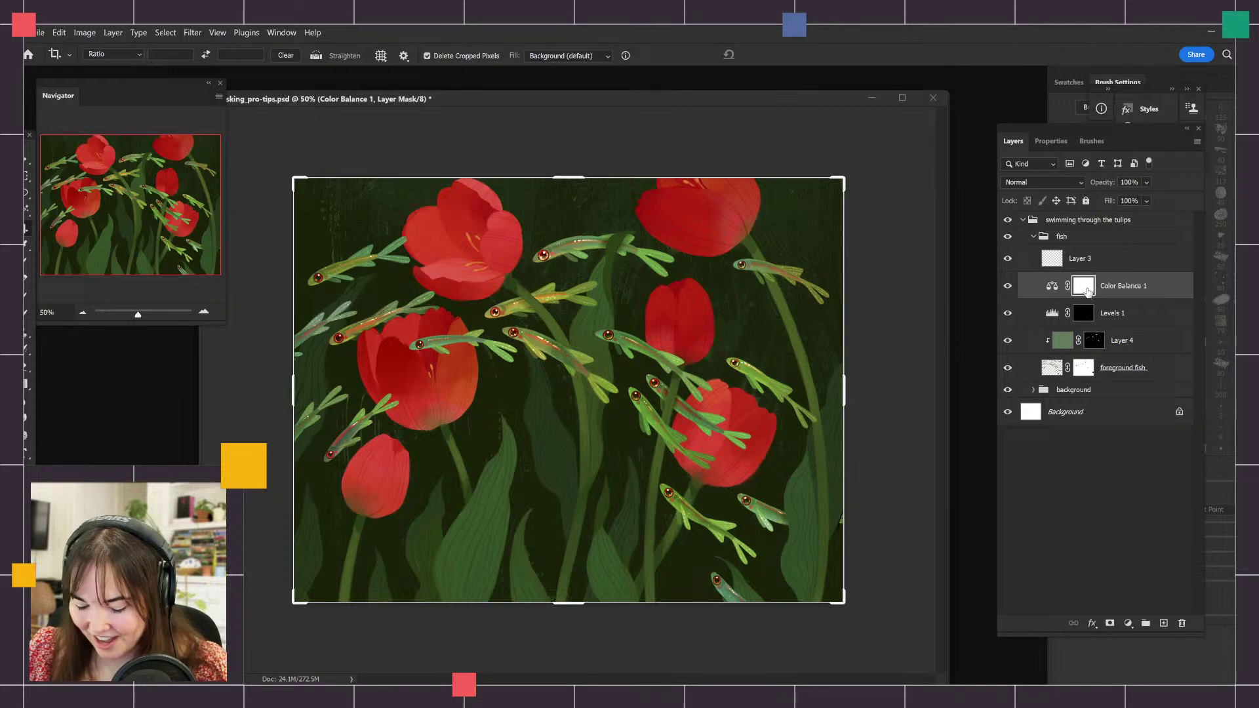
Fill the Color Balance mask with a vertical linear gradient running from white at the canvas top to black at its bottom.
{"action": "left_click", "coordinate": [28, 387]}
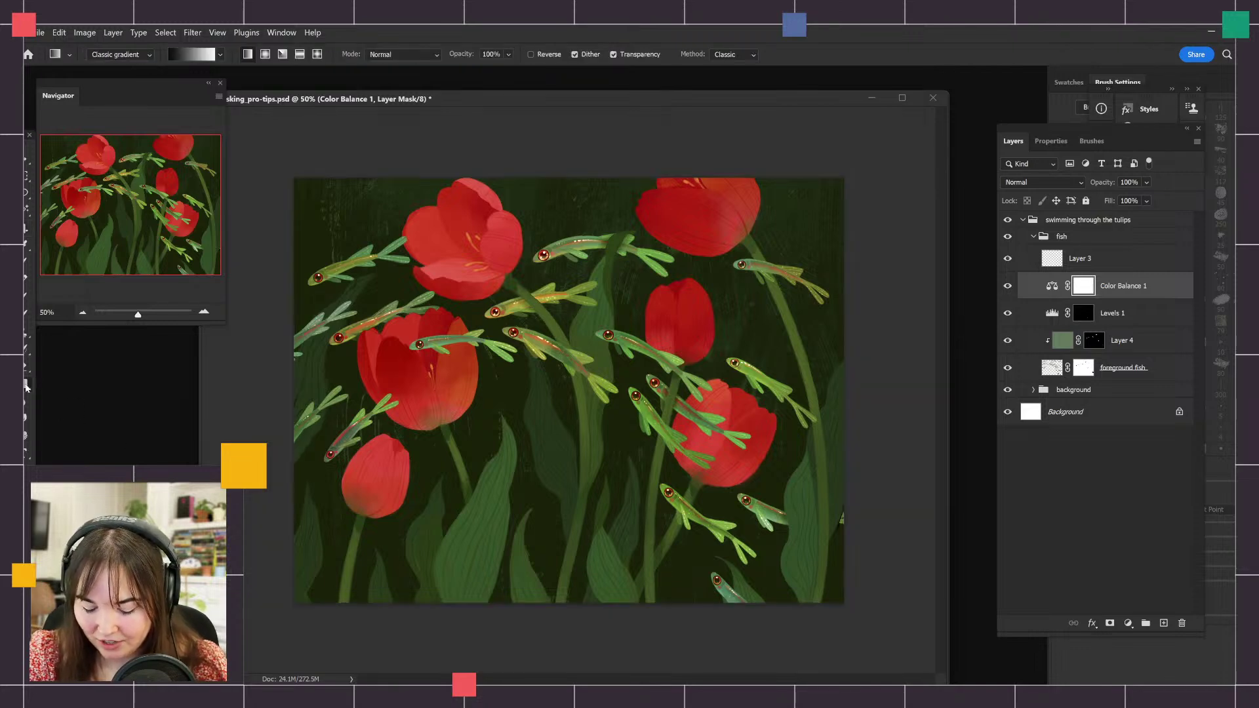
{"action": "left_click_drag", "start_coordinate": [26, 387], "coordinate": [56, 387]}
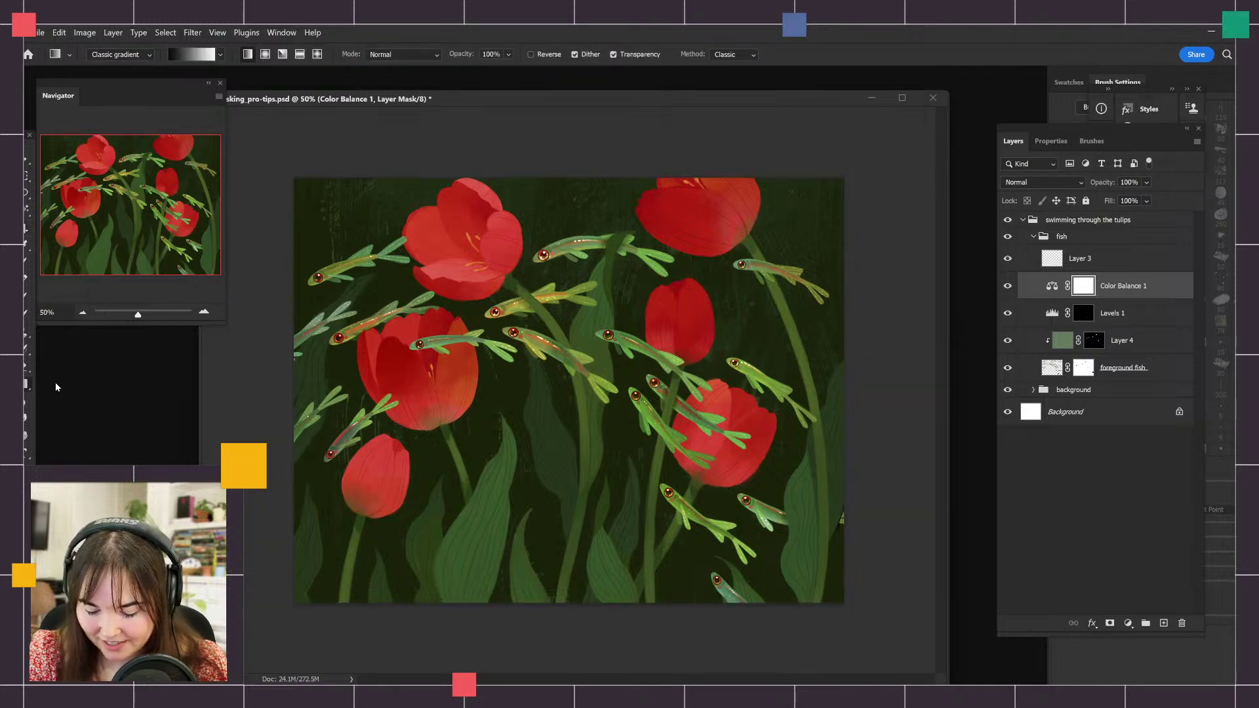
{"action": "left_click", "coordinate": [213, 57]}
{"action": "left_click", "coordinate": [371, 307]}
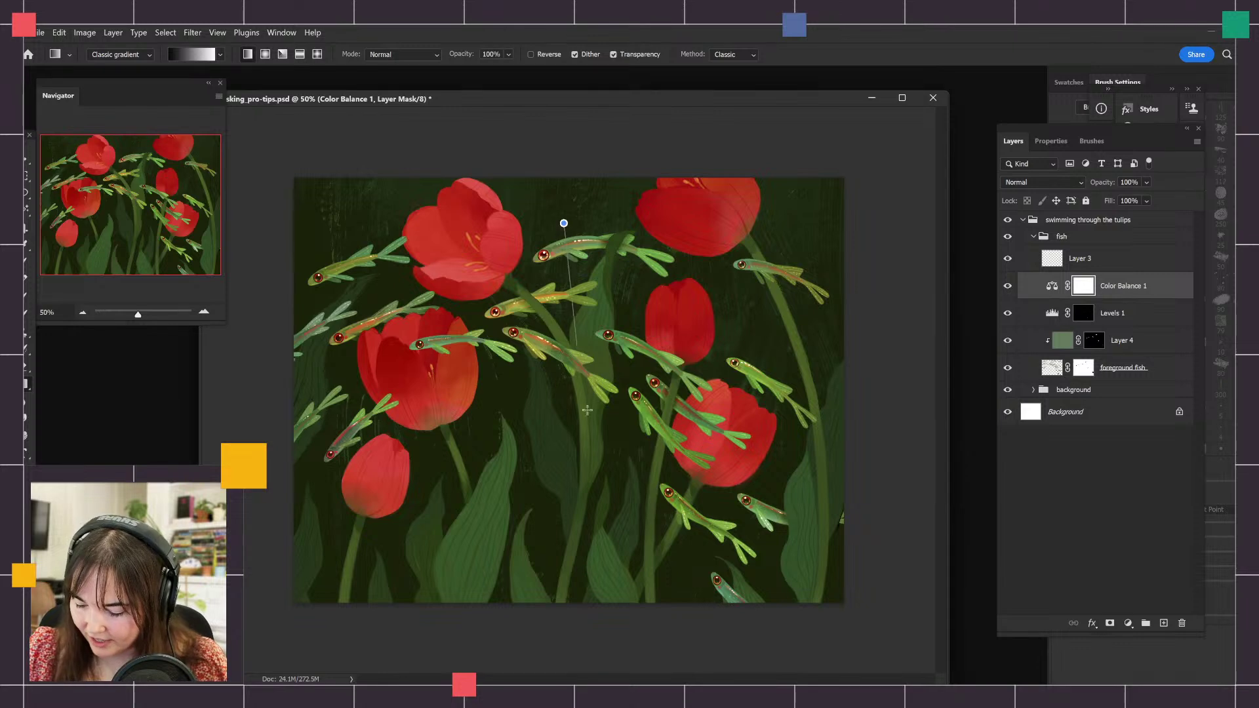
{"action": "left_click_drag", "start_coordinate": [607, 559], "coordinate": [570, 147]}
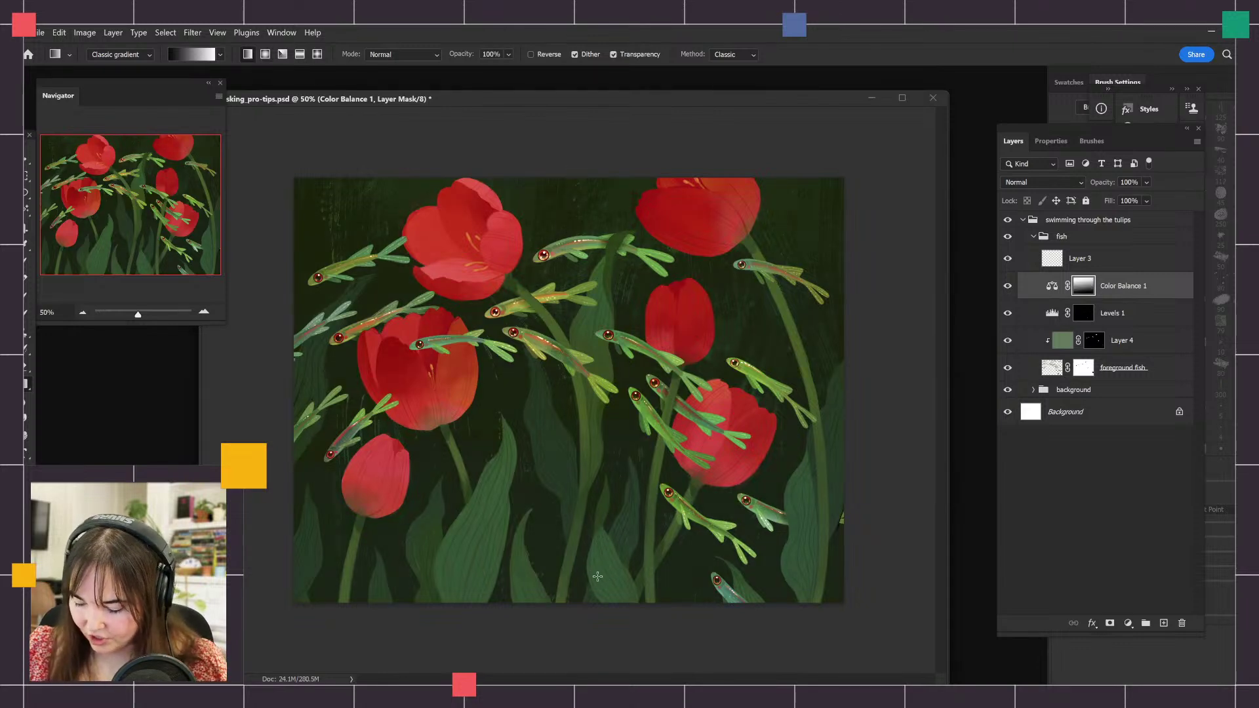
{"action": "left_click_drag", "start_coordinate": [561, 603], "coordinate": [562, 176]}
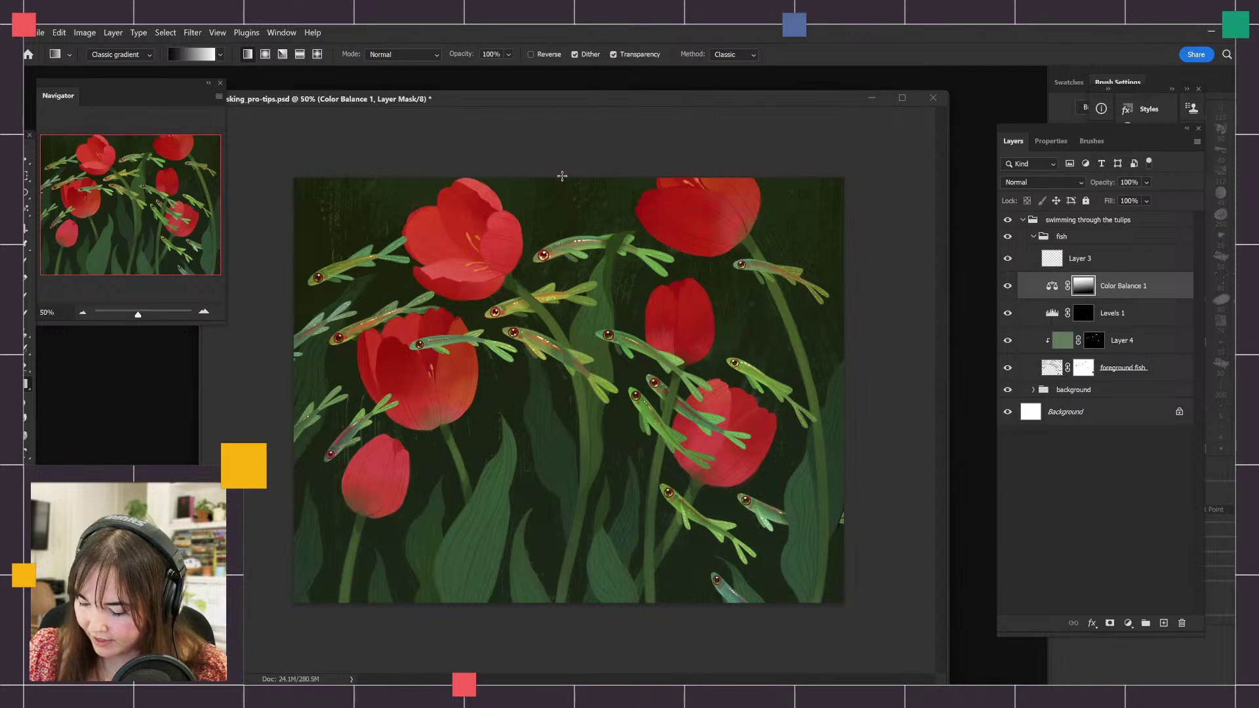
Compare the artwork with the gradient-masked Color Balance adjustment hidden and shown.
{"action": "left_click", "coordinate": [1008, 286]}
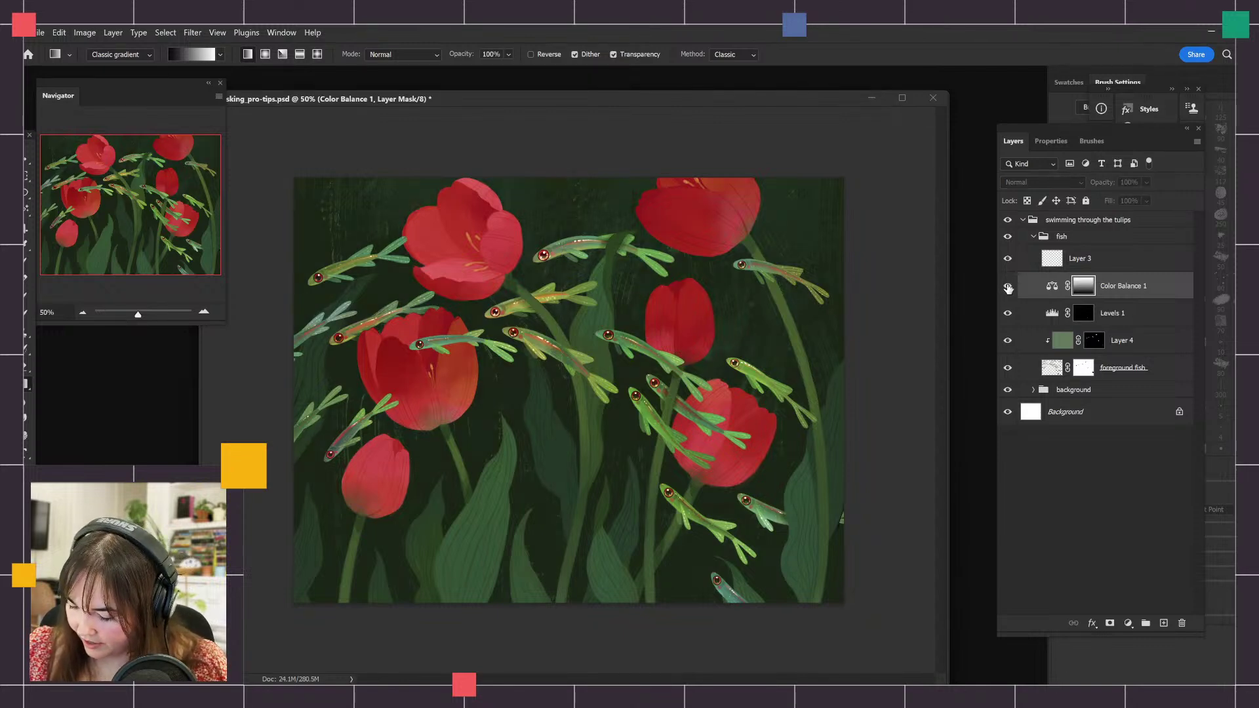
{"action": "left_click", "coordinate": [1008, 285]}
{"action": "left_click", "coordinate": [1008, 286]}
{"action": "left_click", "coordinate": [1008, 285]}
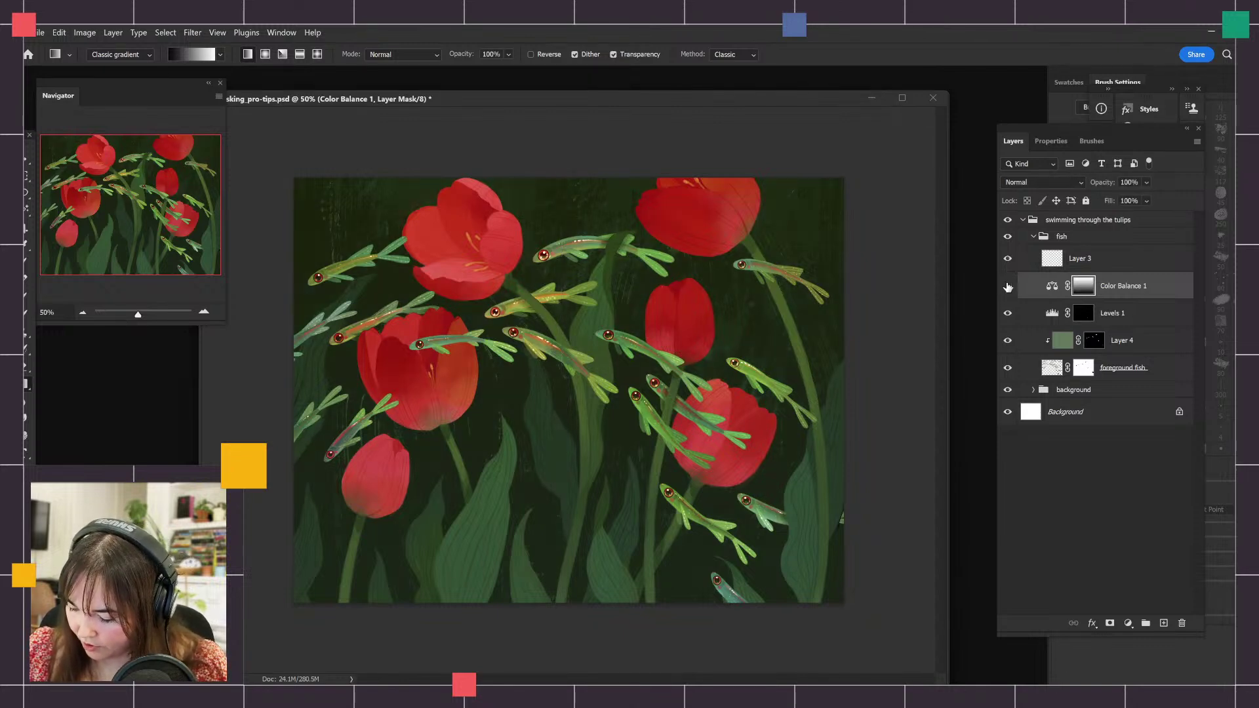
{"action": "left_click", "coordinate": [1008, 286]}
{"action": "left_click", "coordinate": [1009, 287]}
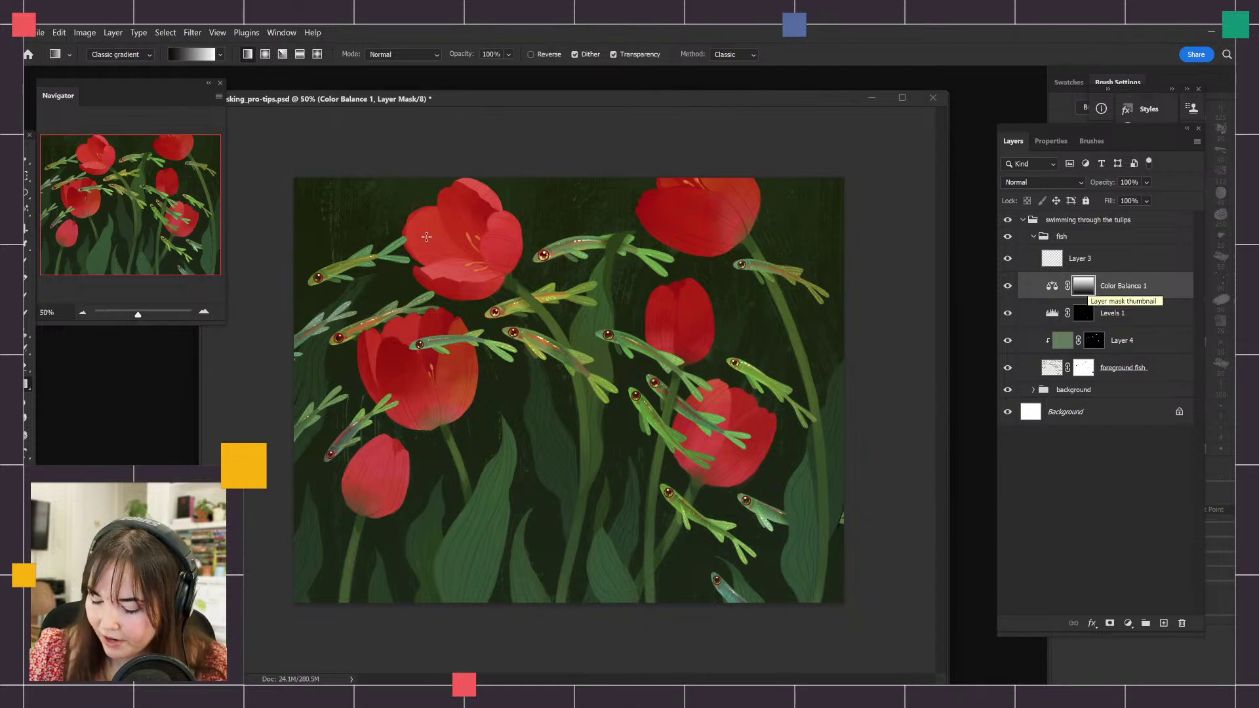
Try a diagonal linear gradient and several radial gradients of different sizes and positions on the Color Balance mask.
{"action": "left_click_drag", "start_coordinate": [584, 586], "coordinate": [464, 347]}
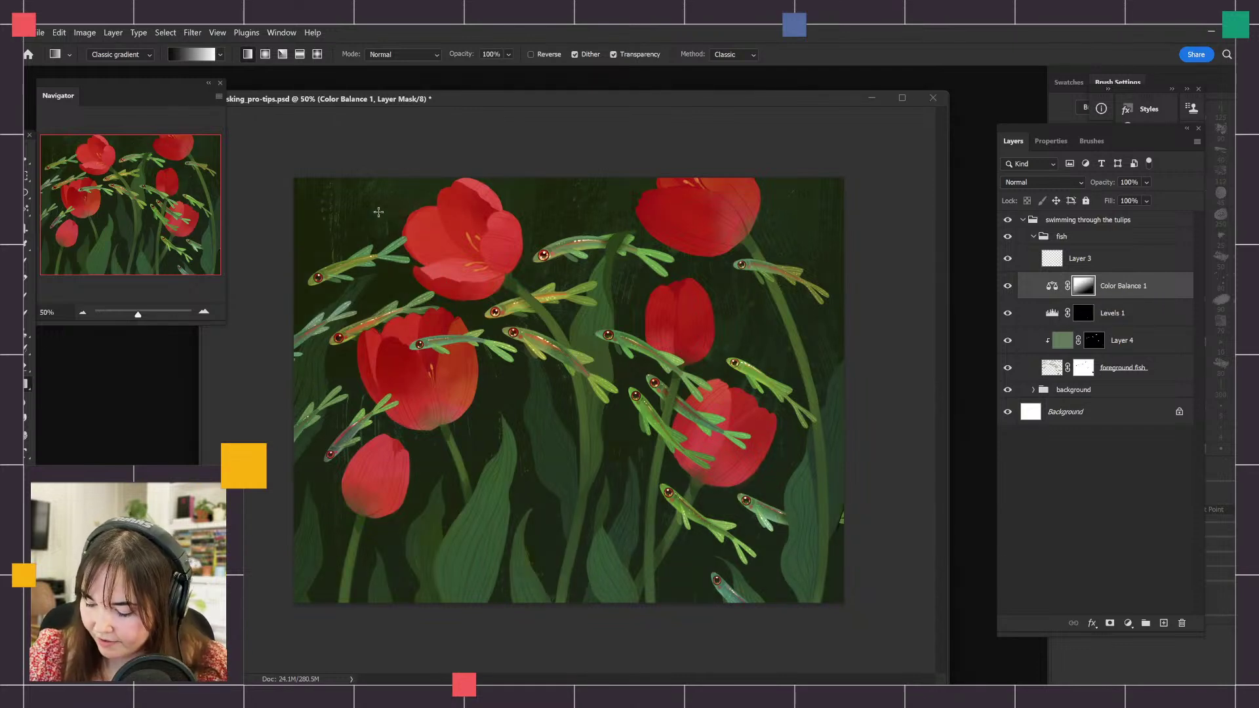
{"action": "left_click", "coordinate": [265, 56]}
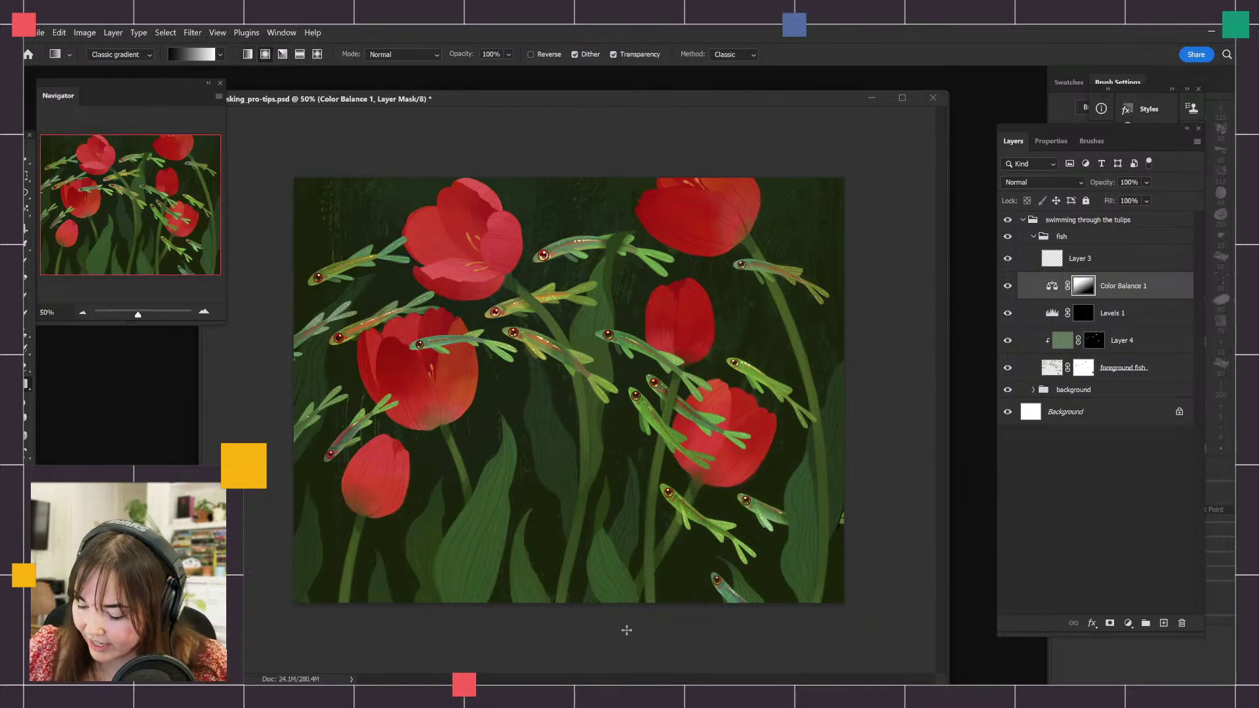
{"action": "left_click_drag", "start_coordinate": [530, 402], "coordinate": [543, 235]}
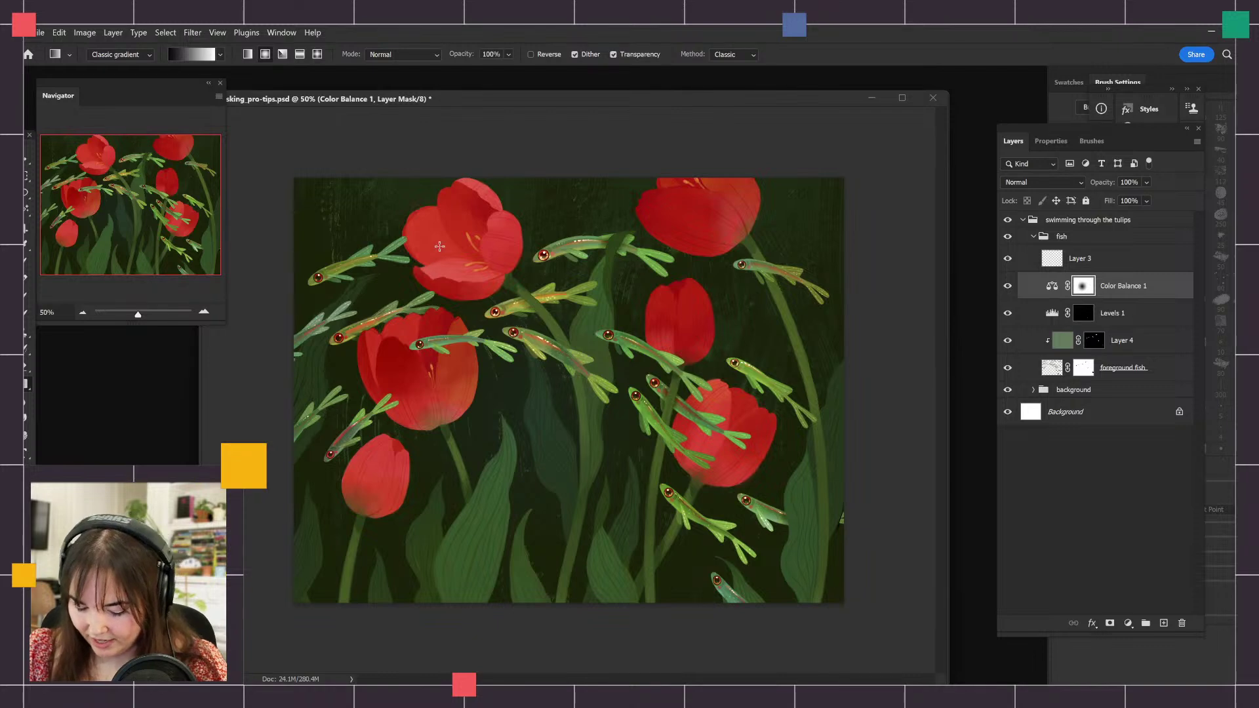
{"action": "left_click_drag", "start_coordinate": [506, 322], "coordinate": [617, 545]}
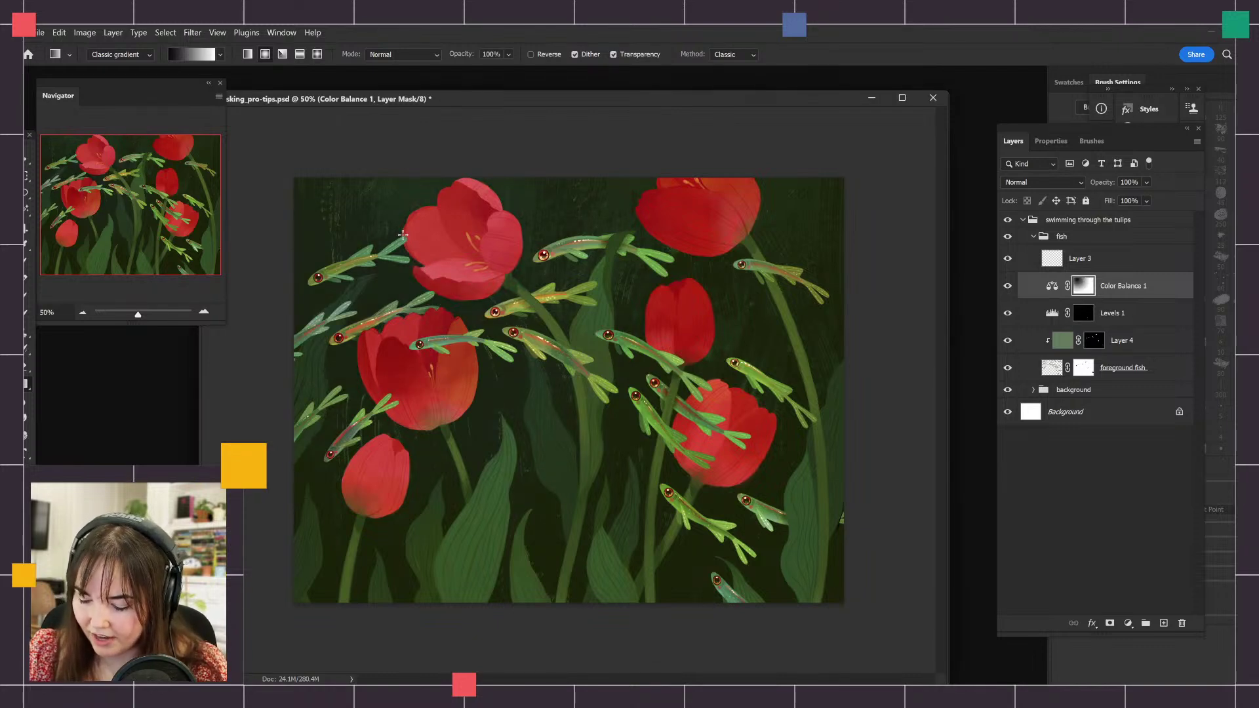
{"action": "left_click_drag", "start_coordinate": [403, 235], "coordinate": [562, 649]}
{"action": "left_click_drag", "start_coordinate": [496, 481], "coordinate": [531, 551]}
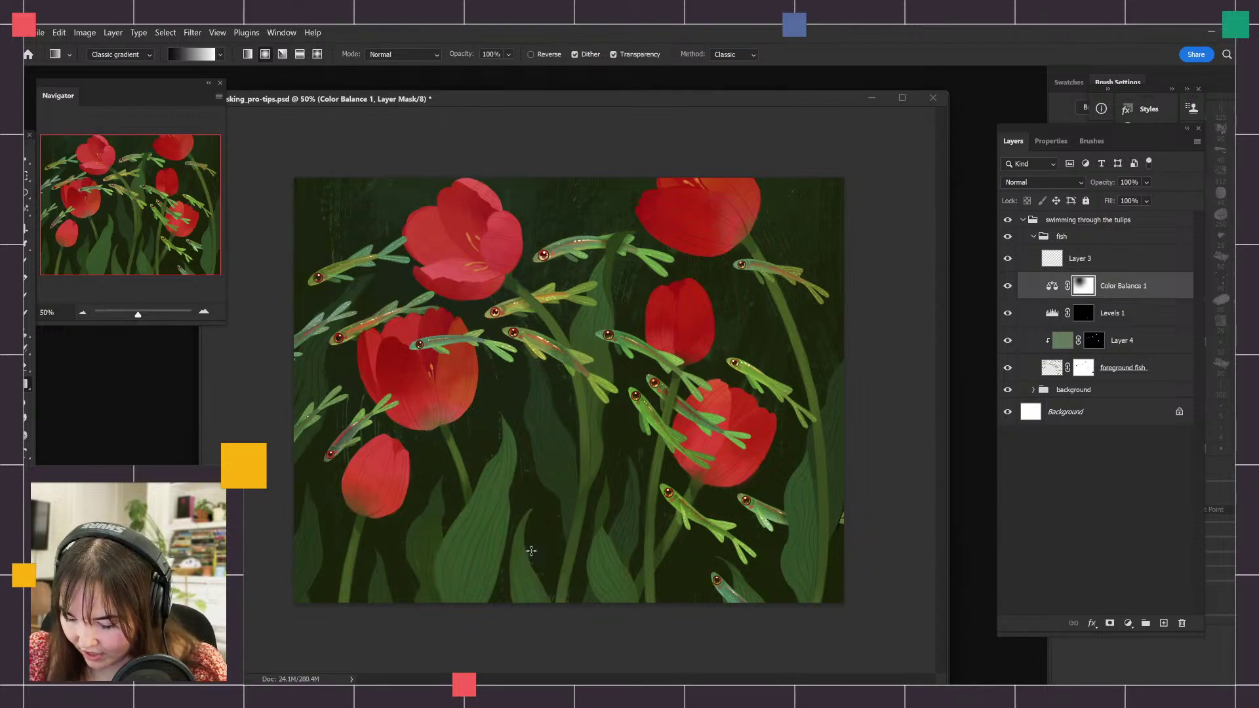
{"action": "left_click_drag", "start_coordinate": [503, 476], "coordinate": [444, 228]}
{"action": "key", "text": "Return"}
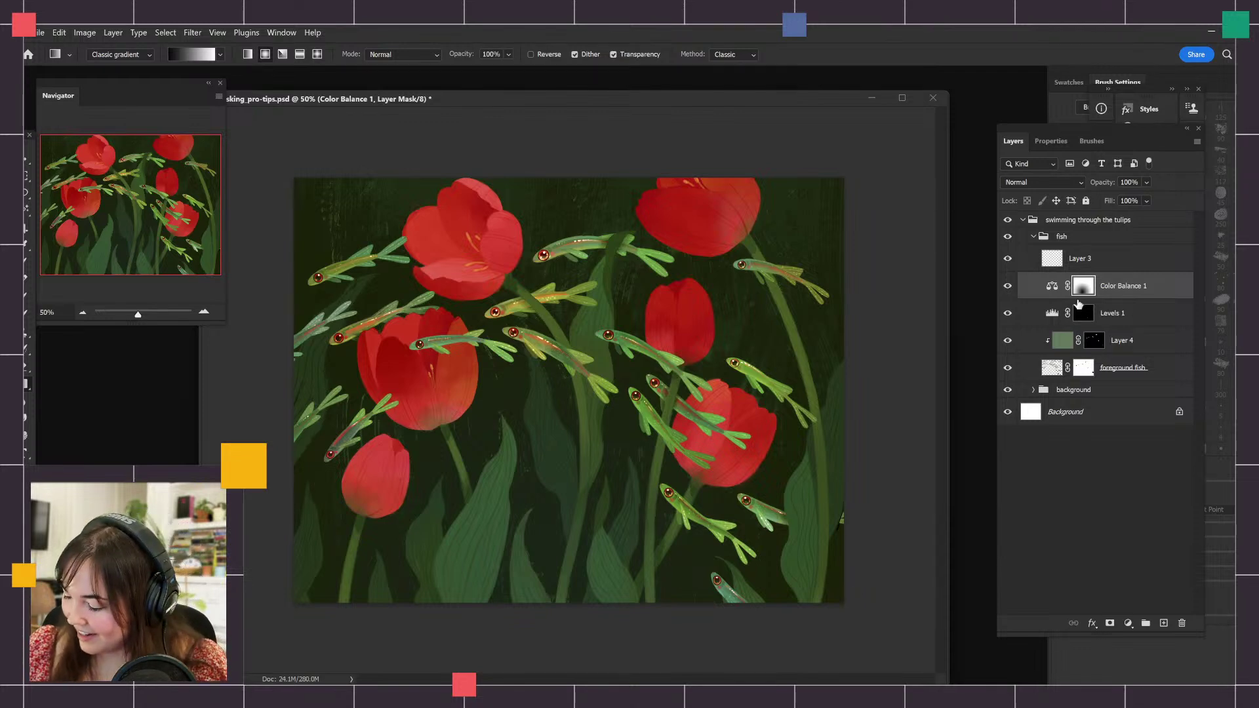
{"action": "left_click", "coordinate": [1052, 286]}
{"action": "left_click", "coordinate": [1009, 287]}
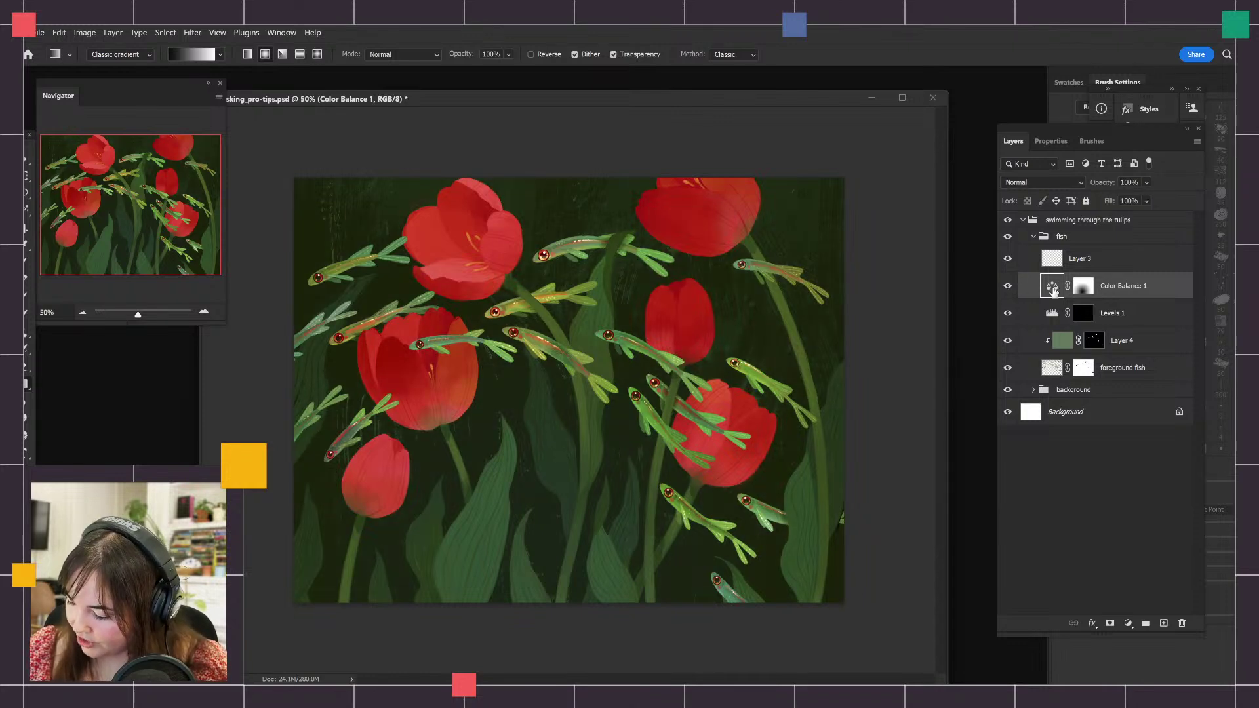
{"action": "double_click", "coordinate": [1052, 288]}
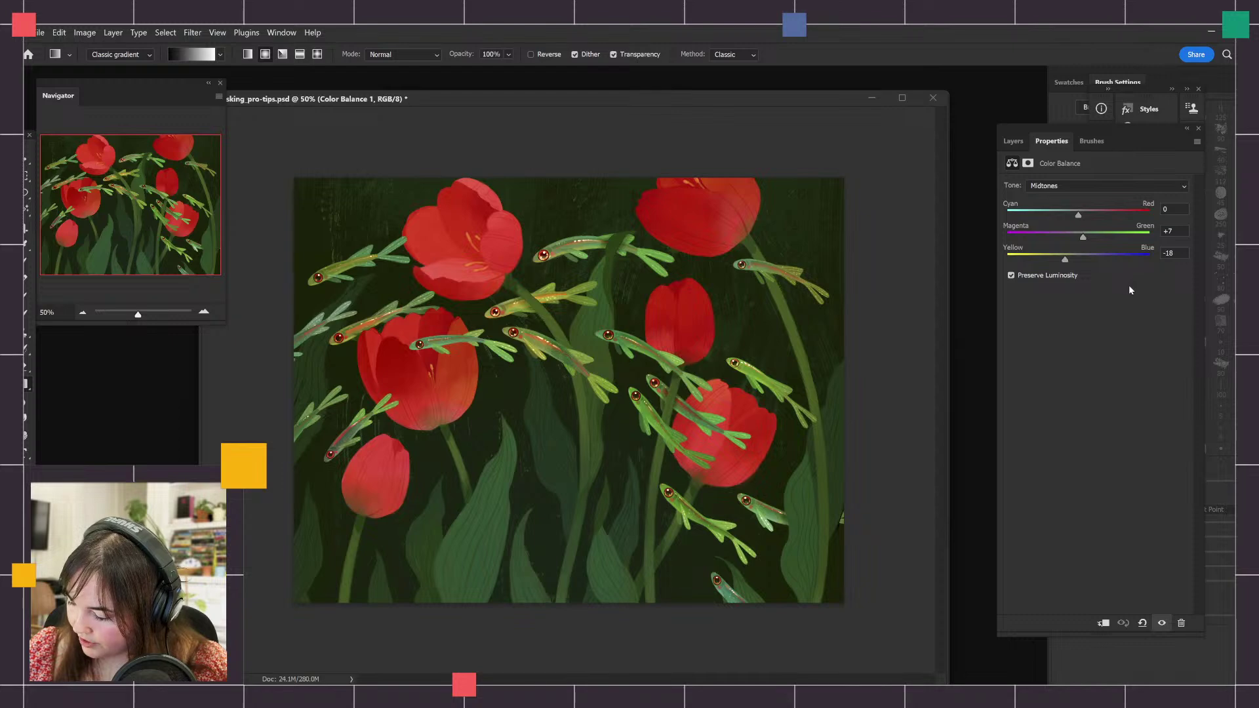
{"action": "left_click_drag", "start_coordinate": [1197, 134], "coordinate": [1175, 164]}
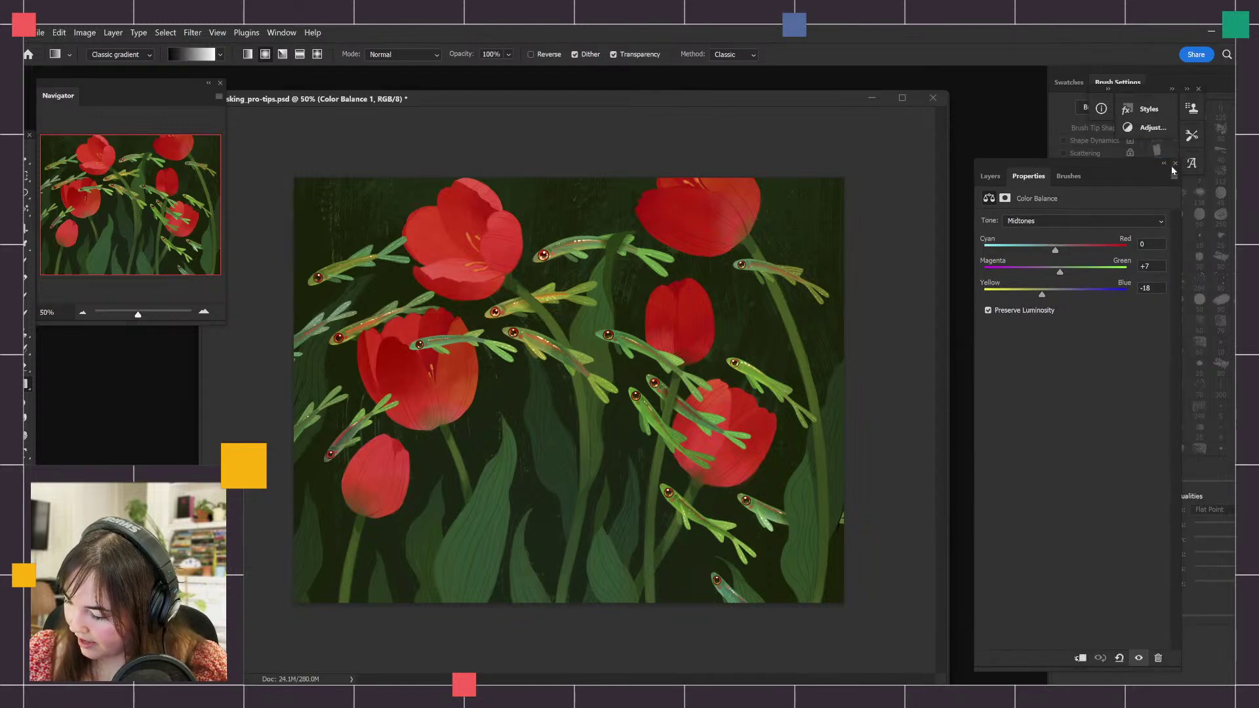
{"action": "left_click", "coordinate": [1175, 164]}
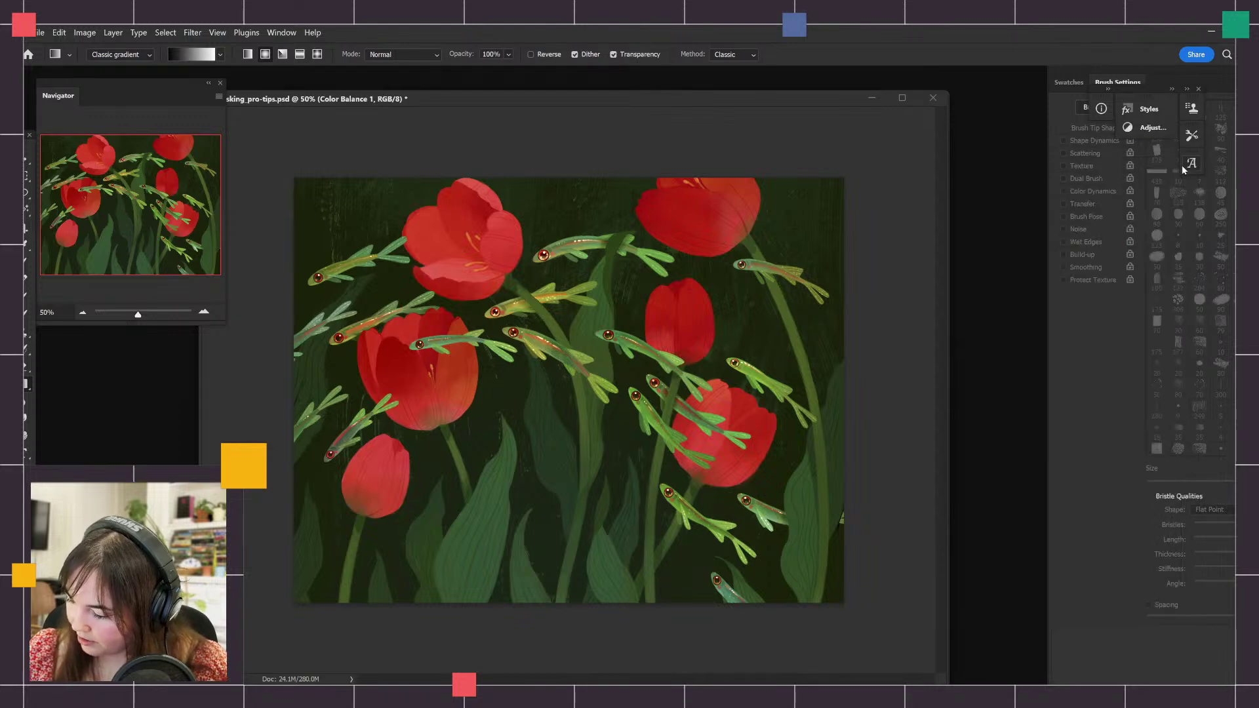
{"action": "left_click", "coordinate": [1080, 84]}
{"action": "left_click", "coordinate": [1124, 83]}
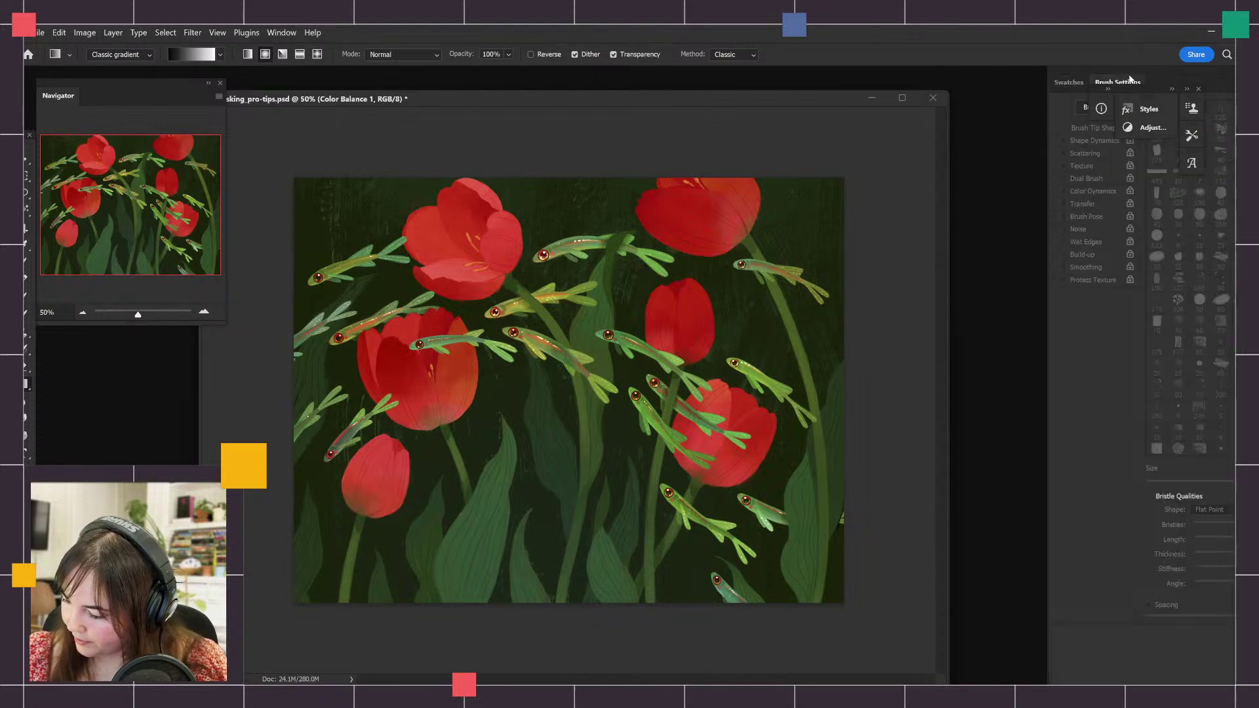
{"action": "left_click", "coordinate": [296, 32]}
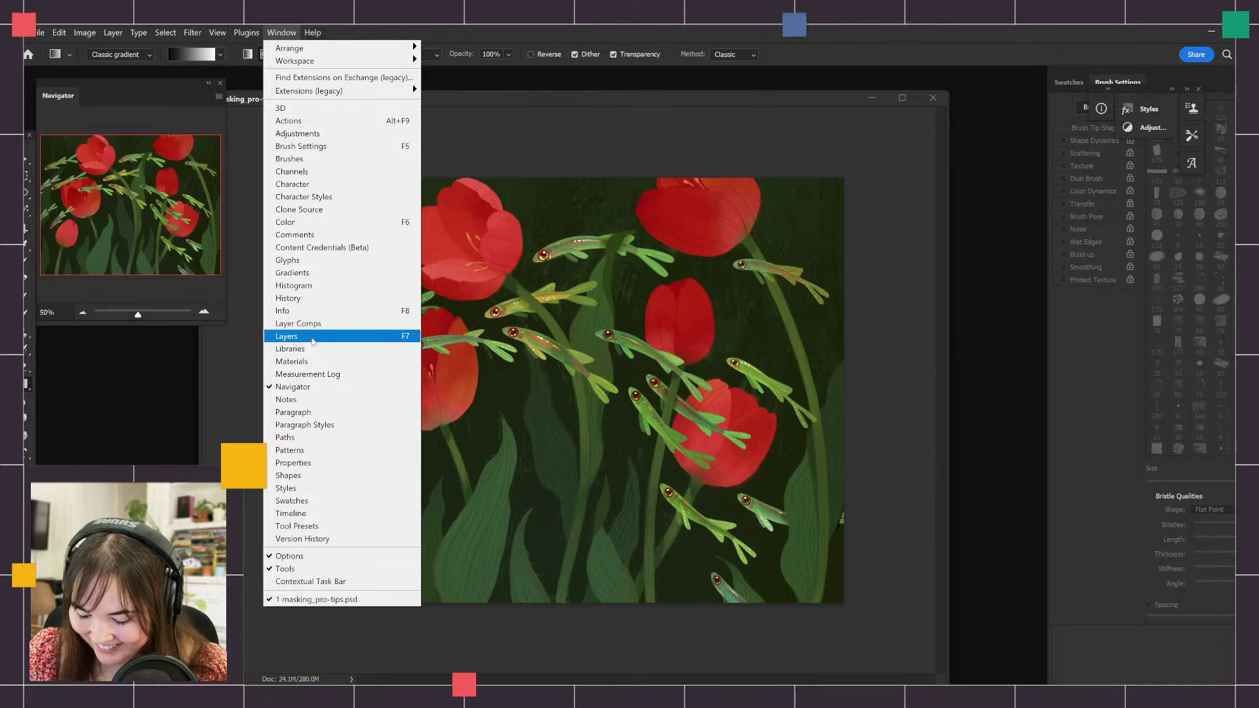
{"action": "left_click", "coordinate": [288, 336]}
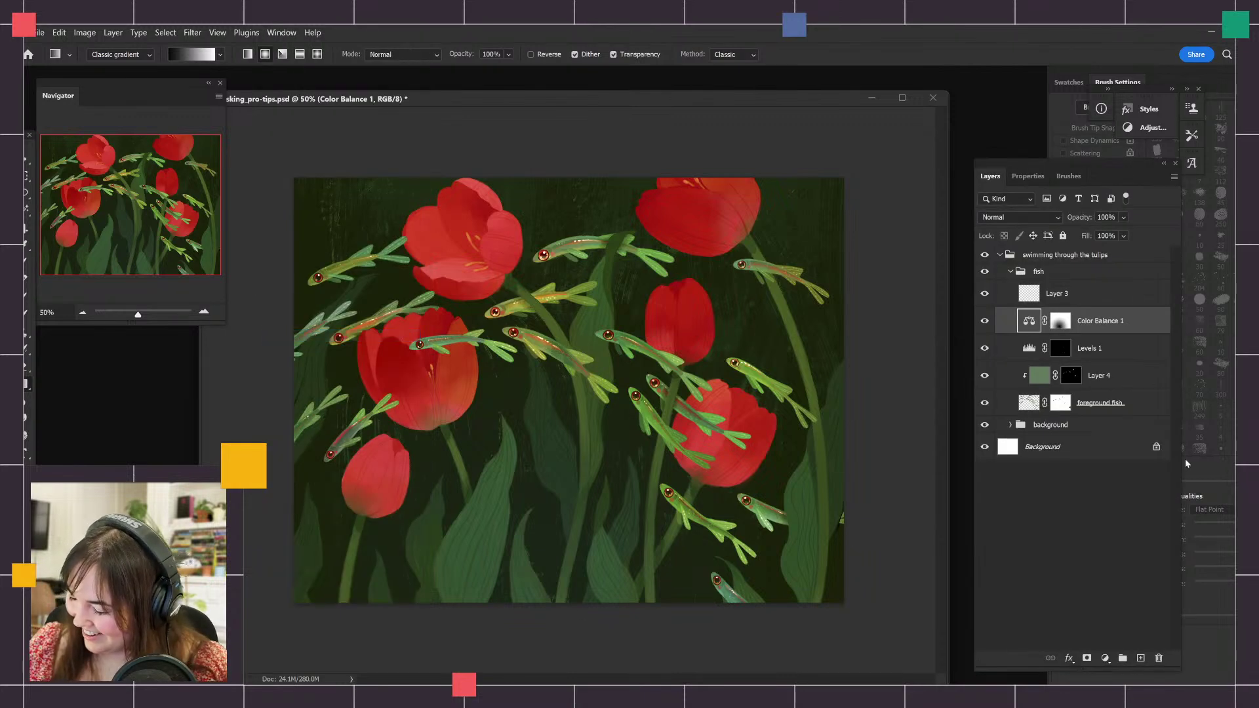
Add a Brightness/Contrast adjustment above Color Balance with brightness 19, and hide the new adjustment.
{"action": "left_click", "coordinate": [1106, 659]}
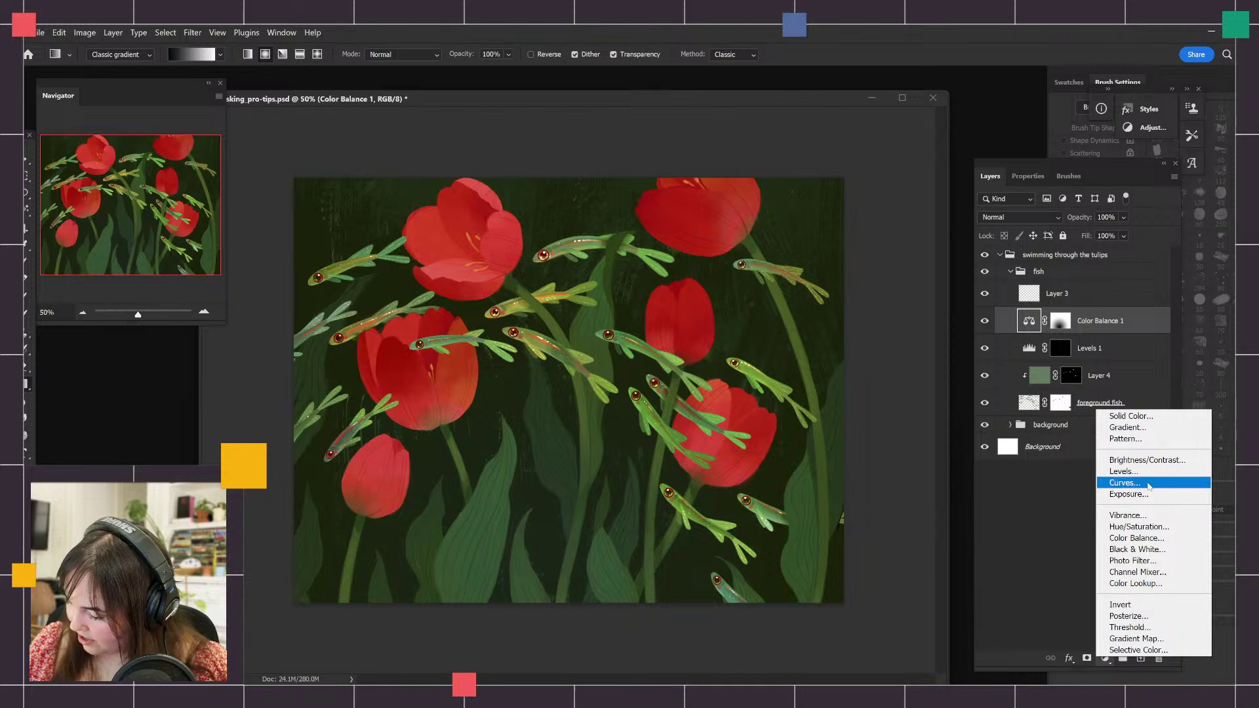
{"action": "left_click", "coordinate": [1147, 460]}
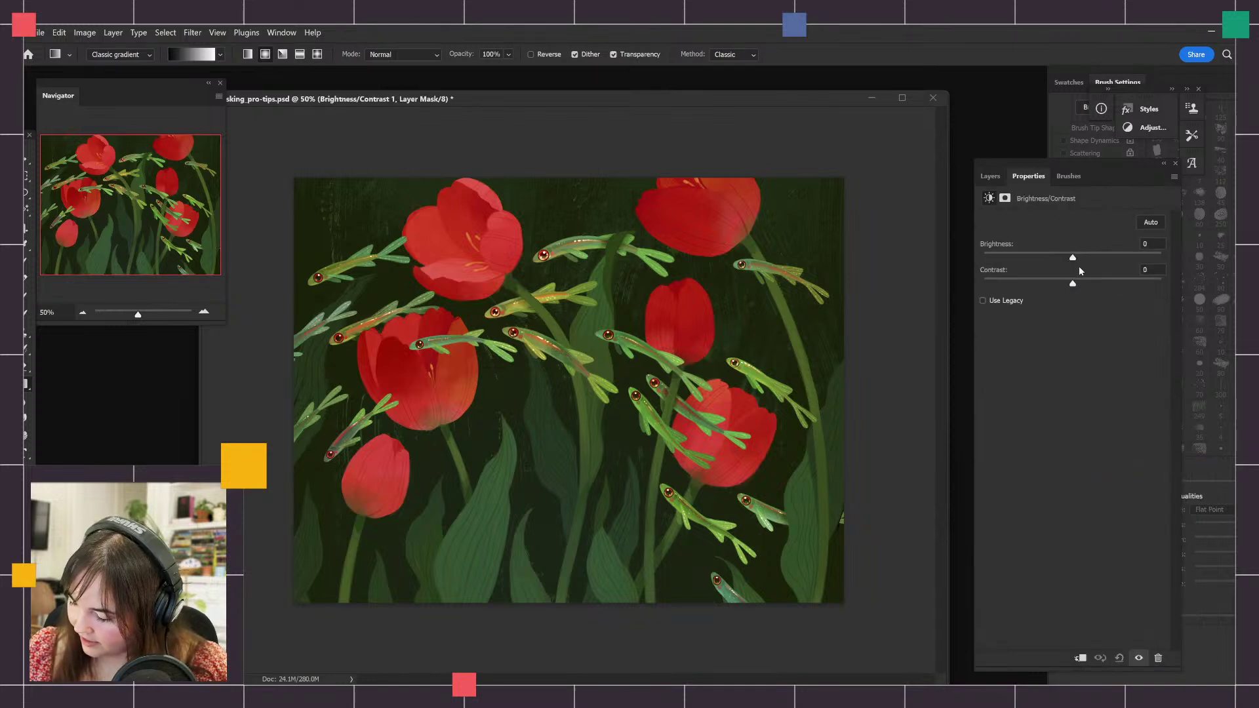
{"action": "left_click_drag", "start_coordinate": [1073, 261], "coordinate": [1083, 258]}
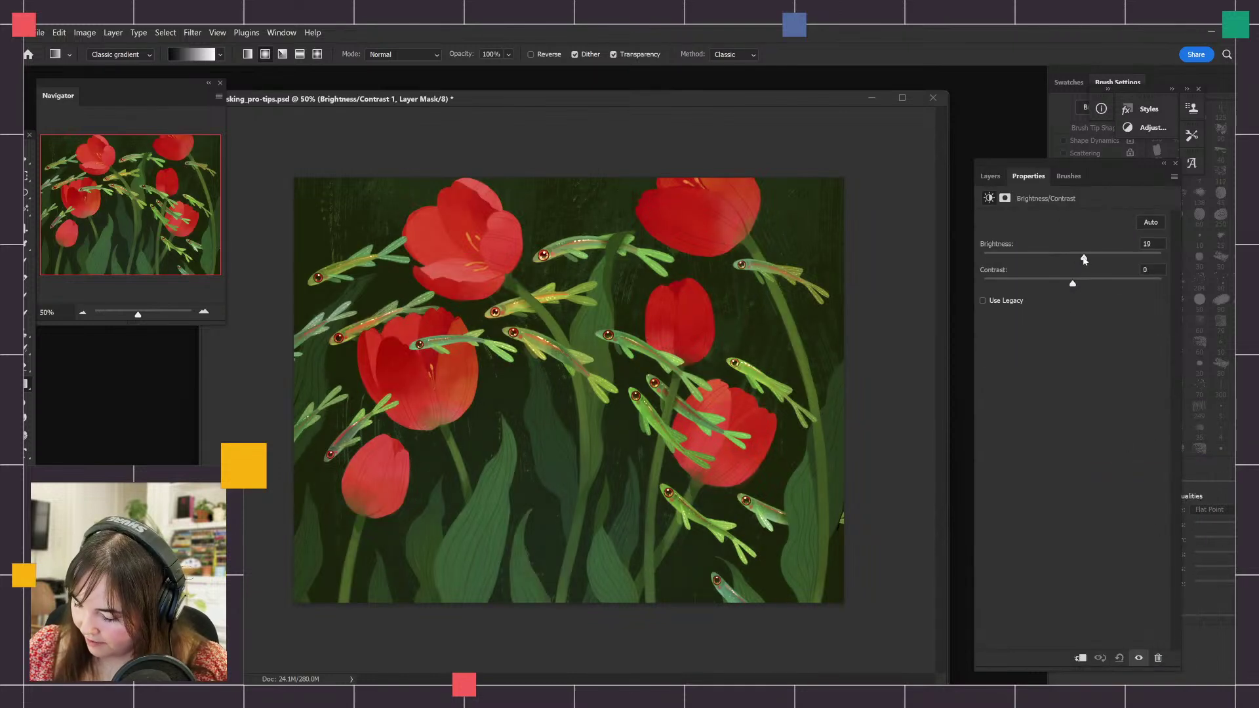
{"action": "left_click", "coordinate": [992, 176]}
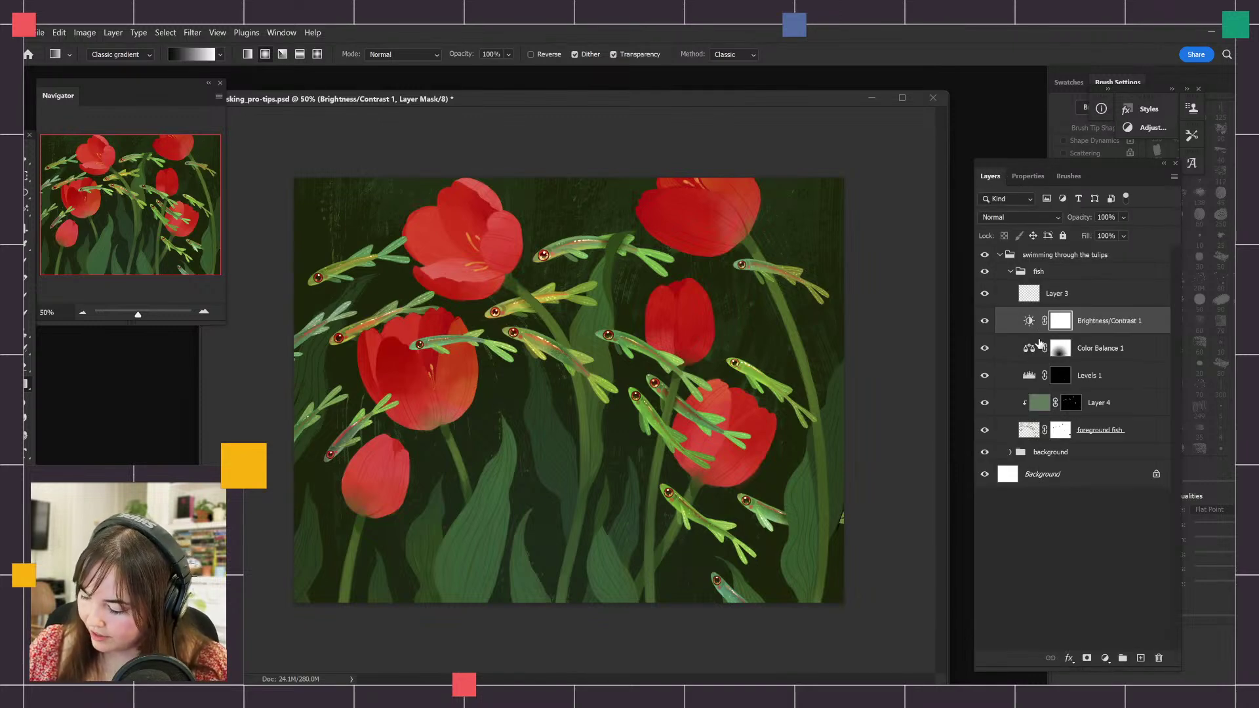
{"action": "left_click", "coordinate": [984, 321]}
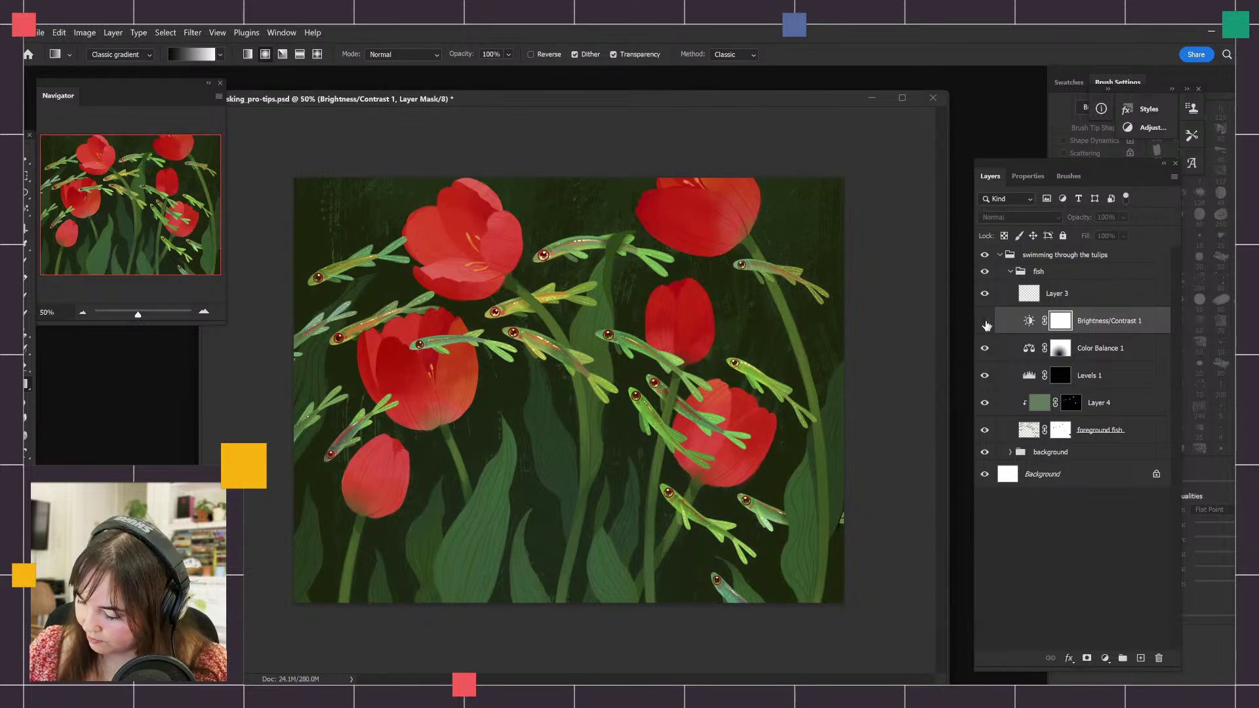
Redraw the Color Balance mask as a near-vertical linear gradient, white above to black below, and replace the Brightness/Contrast mask with a copy.
{"action": "left_click", "coordinate": [1070, 349]}
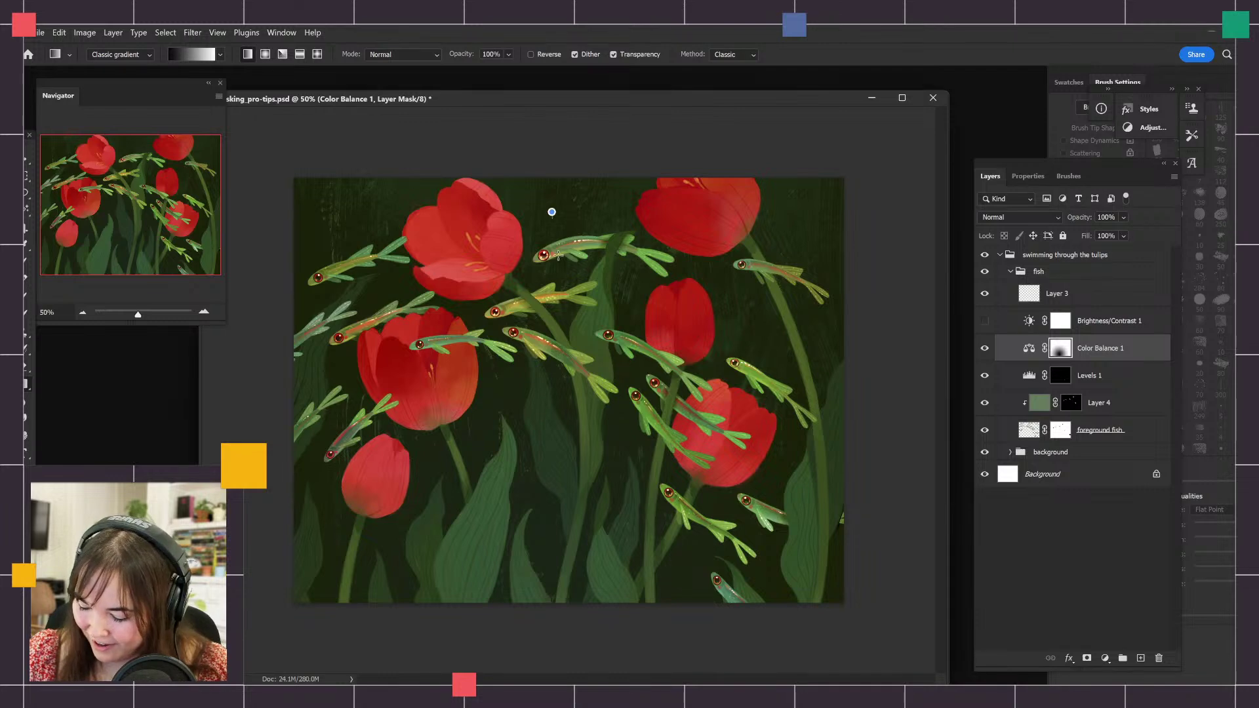
{"action": "left_click_drag", "start_coordinate": [551, 210], "coordinate": [592, 600]}
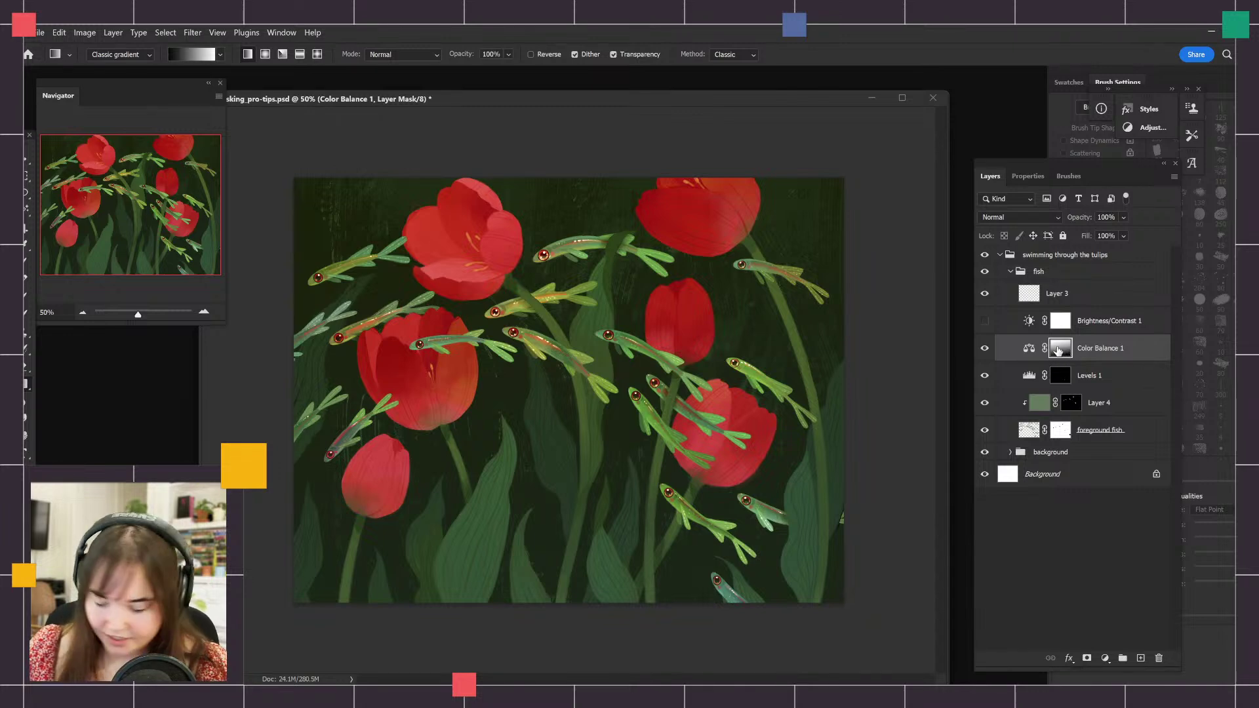
{"action": "left_click_drag", "start_coordinate": [1065, 356], "coordinate": [1063, 320]}
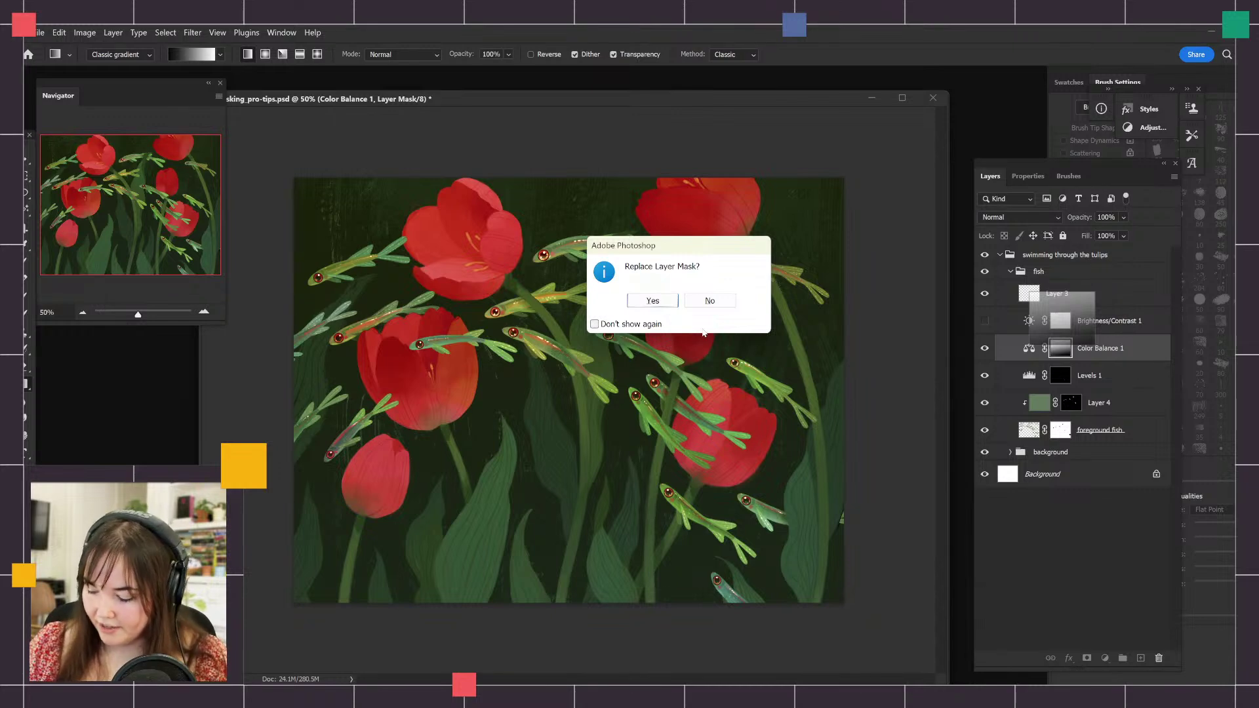
{"action": "left_click", "coordinate": [653, 300]}
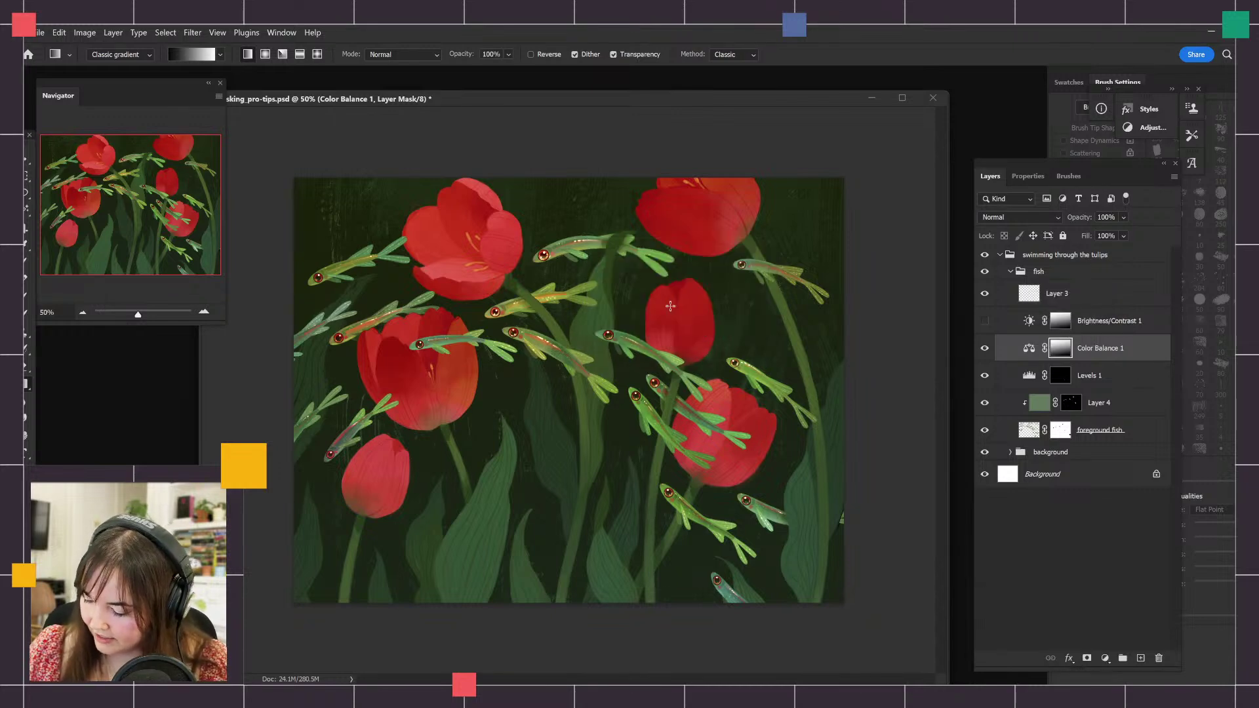
Show the Brightness/Contrast adjustment, comparing the artwork with it and Color Balance toggled off and on.
{"action": "left_click", "coordinate": [985, 321]}
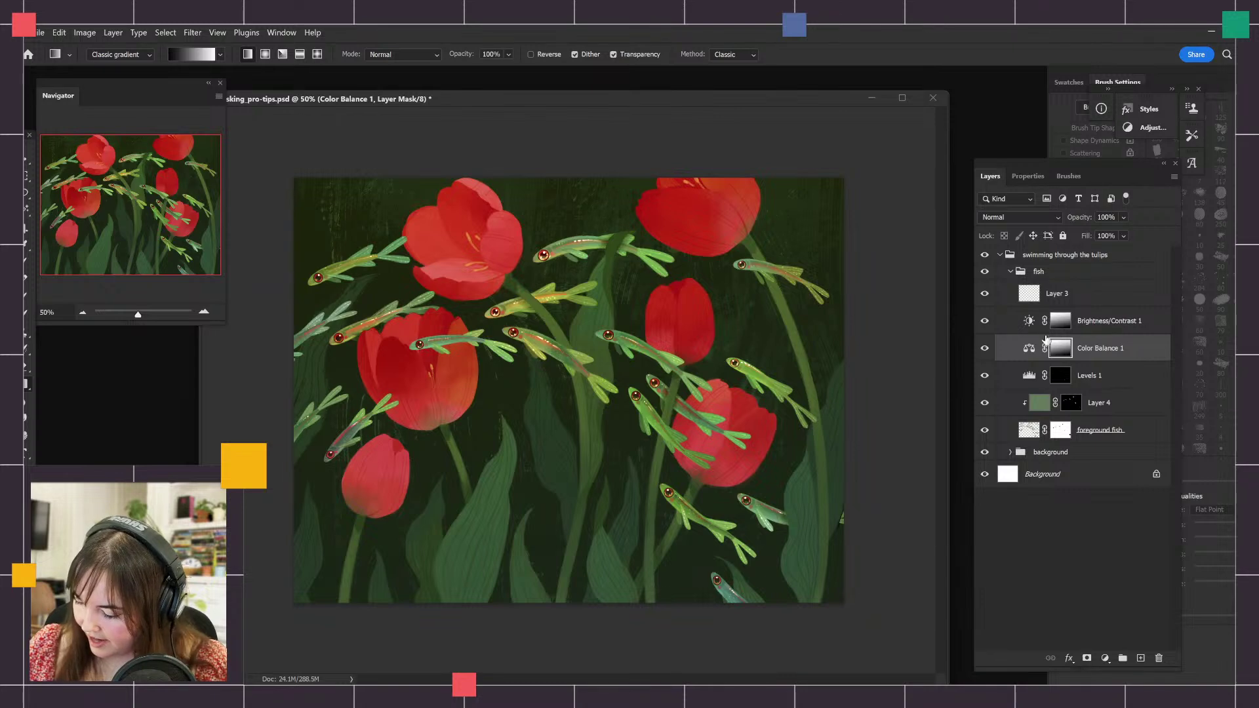
{"action": "left_click", "coordinate": [985, 321]}
{"action": "left_click", "coordinate": [984, 321]}
{"action": "left_click", "coordinate": [985, 321]}
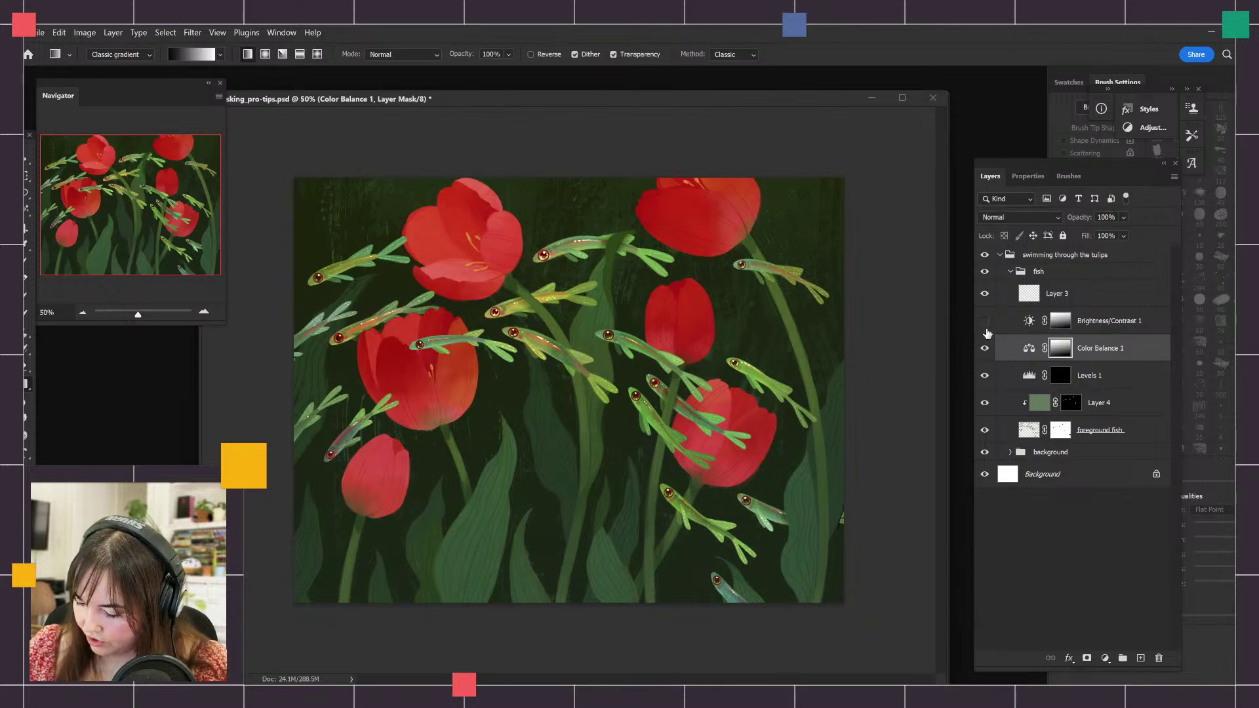
{"action": "left_click", "coordinate": [985, 348]}
{"action": "left_click", "coordinate": [985, 349]}
{"action": "left_click", "coordinate": [985, 321]}
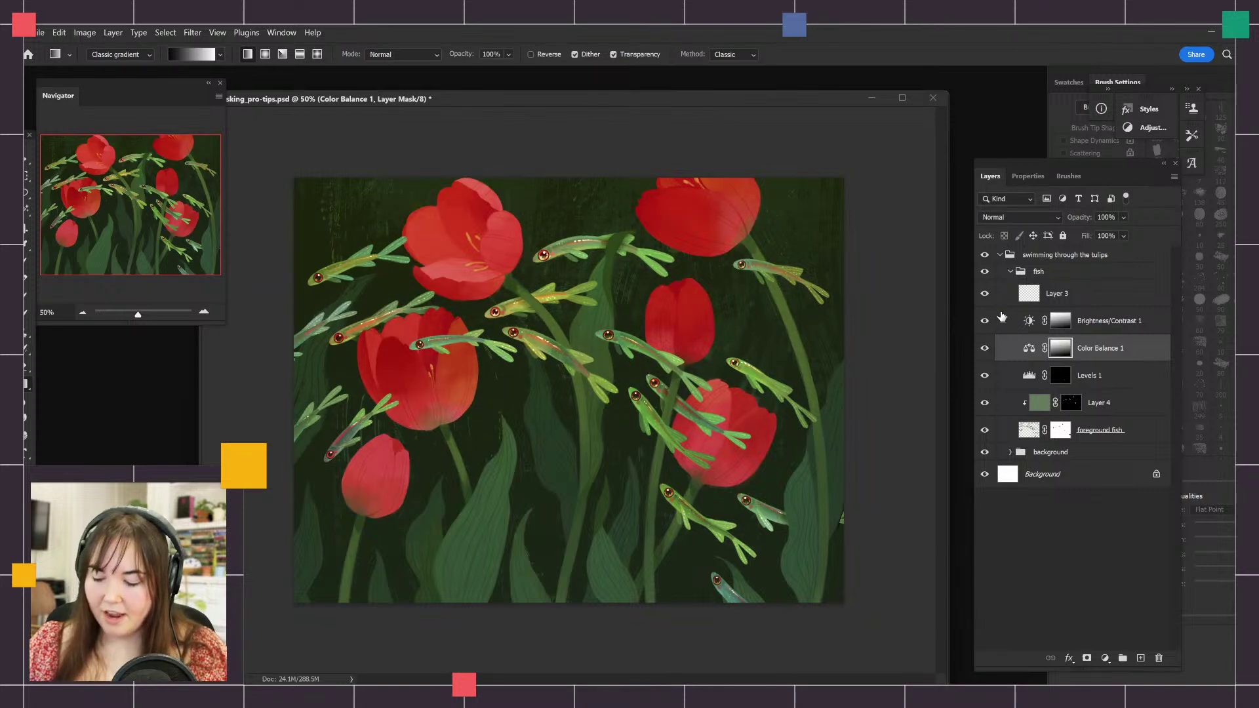